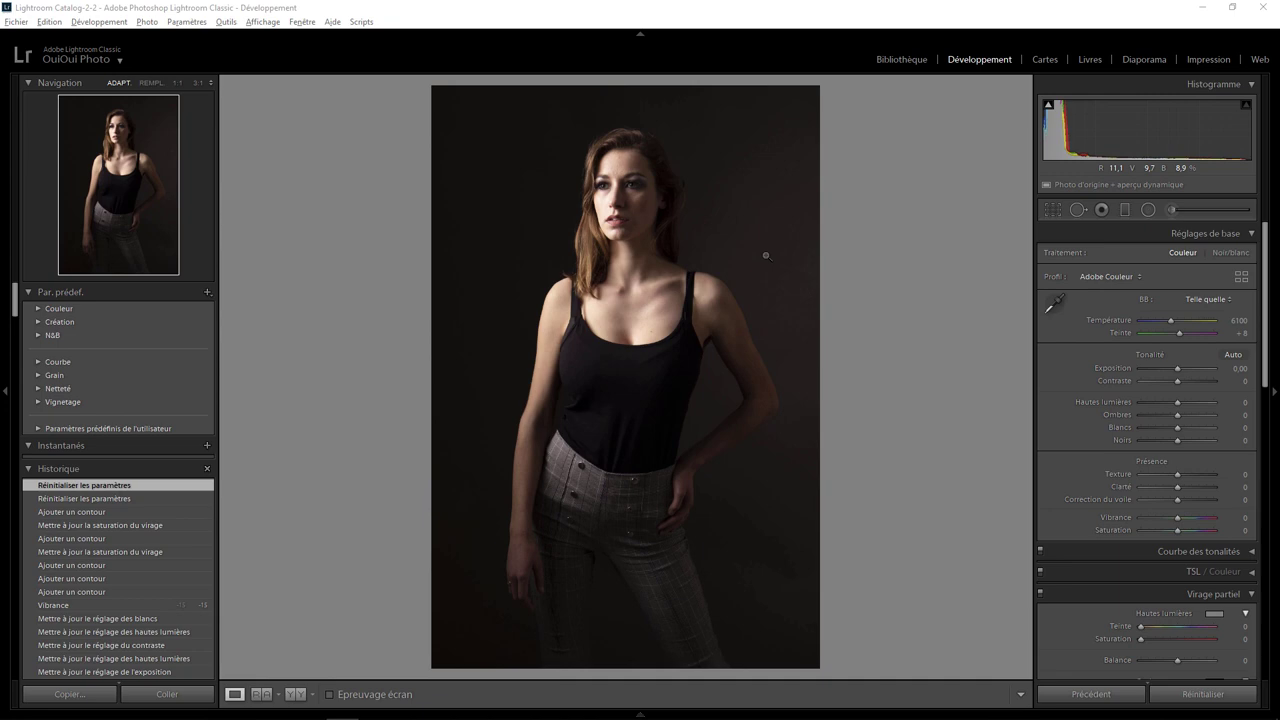
- Inspect the waist buttons, face, lips and neck close up, returning to the full view each time
left_click(642, 515)
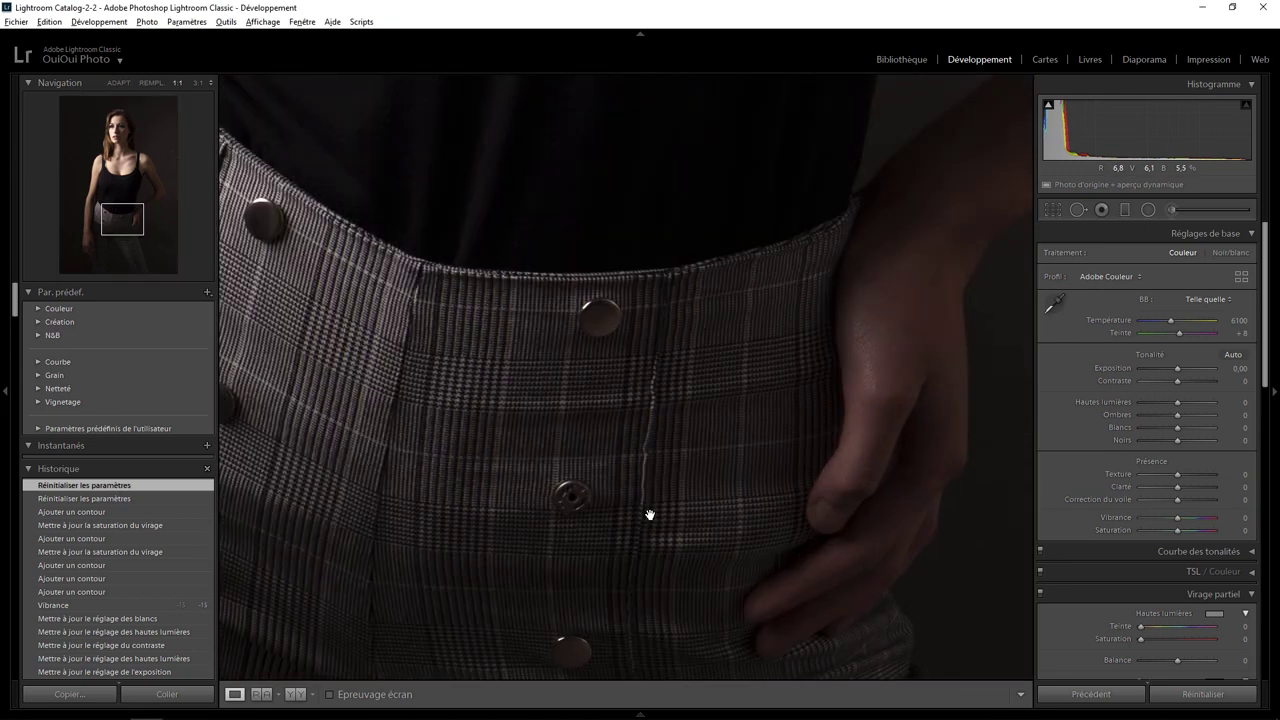
left_click(629, 449)
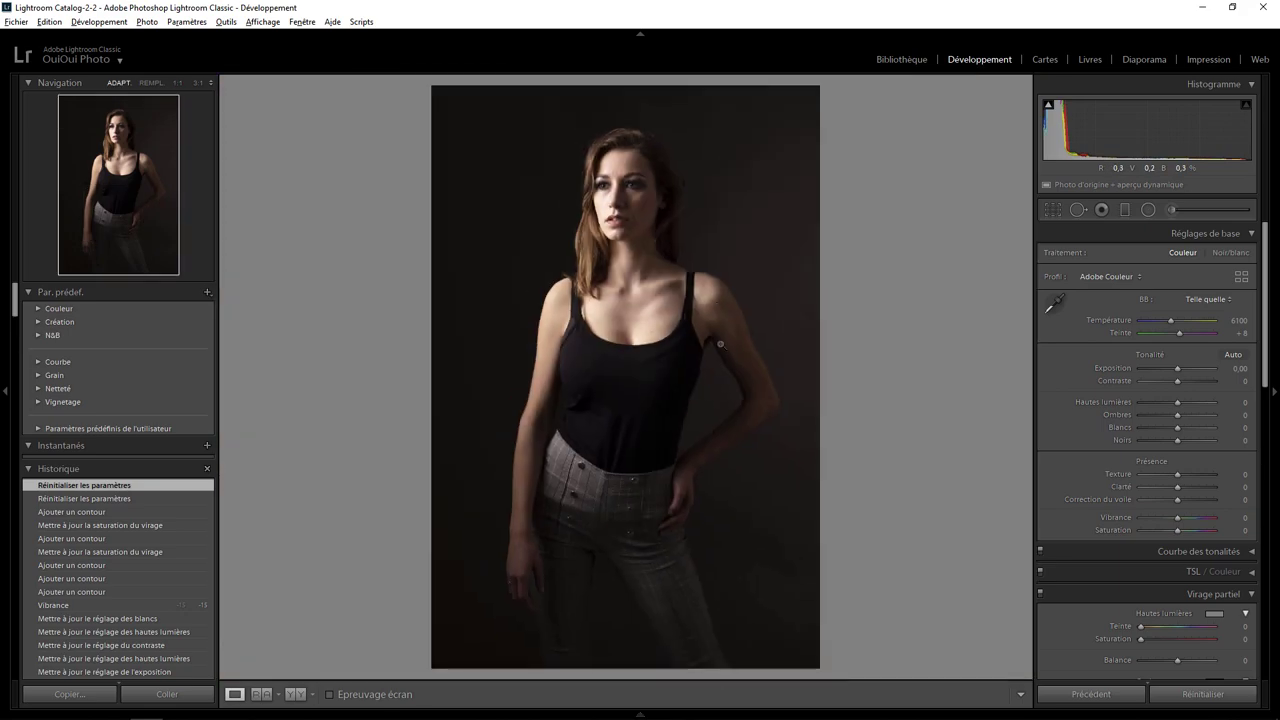
left_click(630, 172)
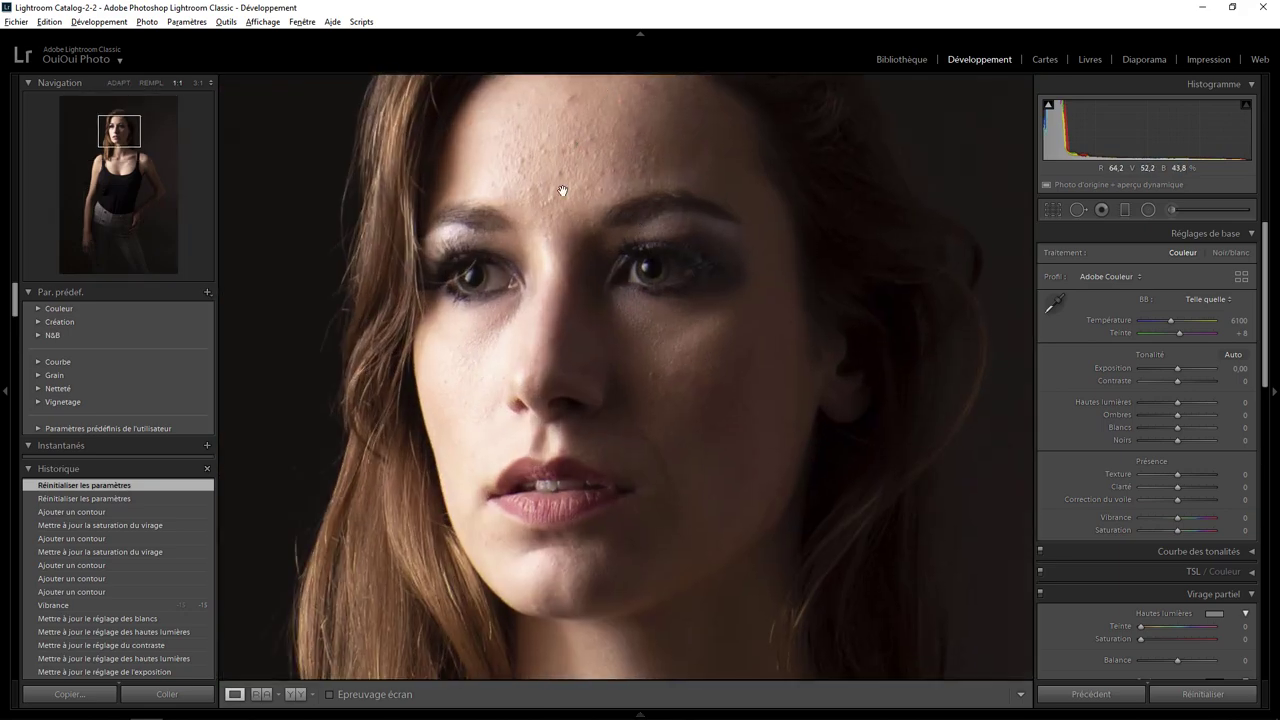
left_click(650, 393)
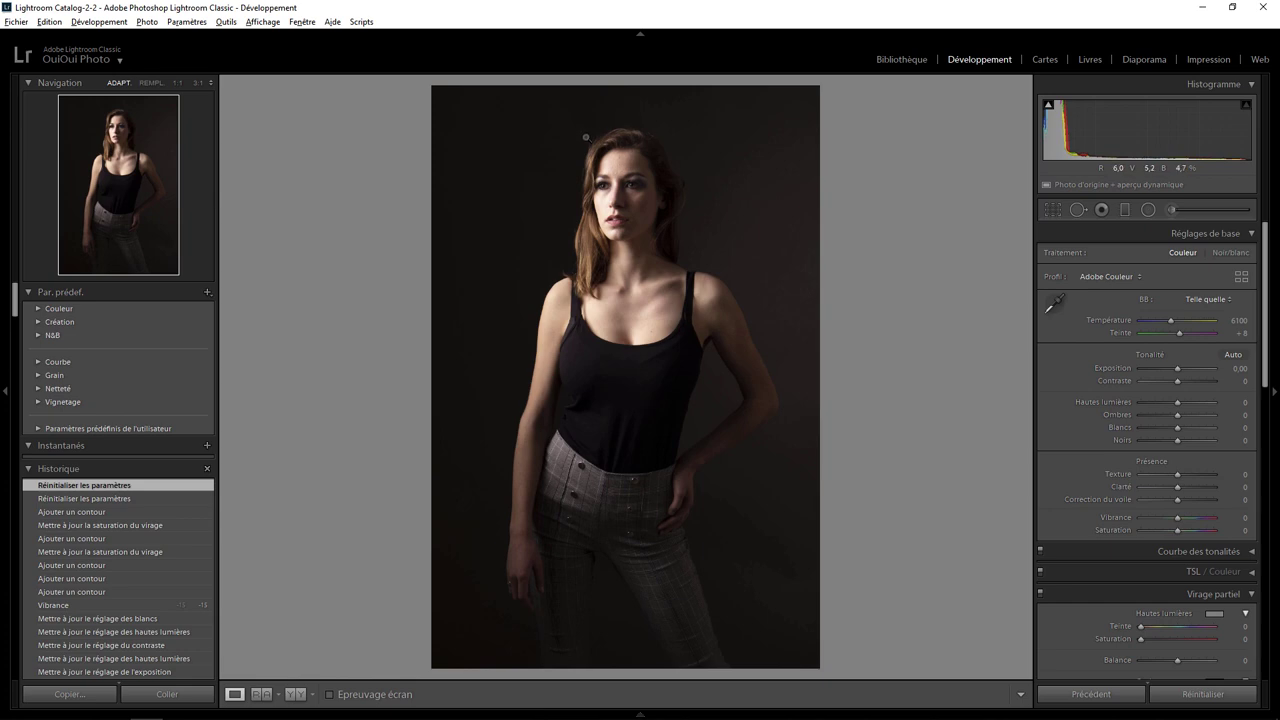
left_click_drag(626, 226, 571, 204)
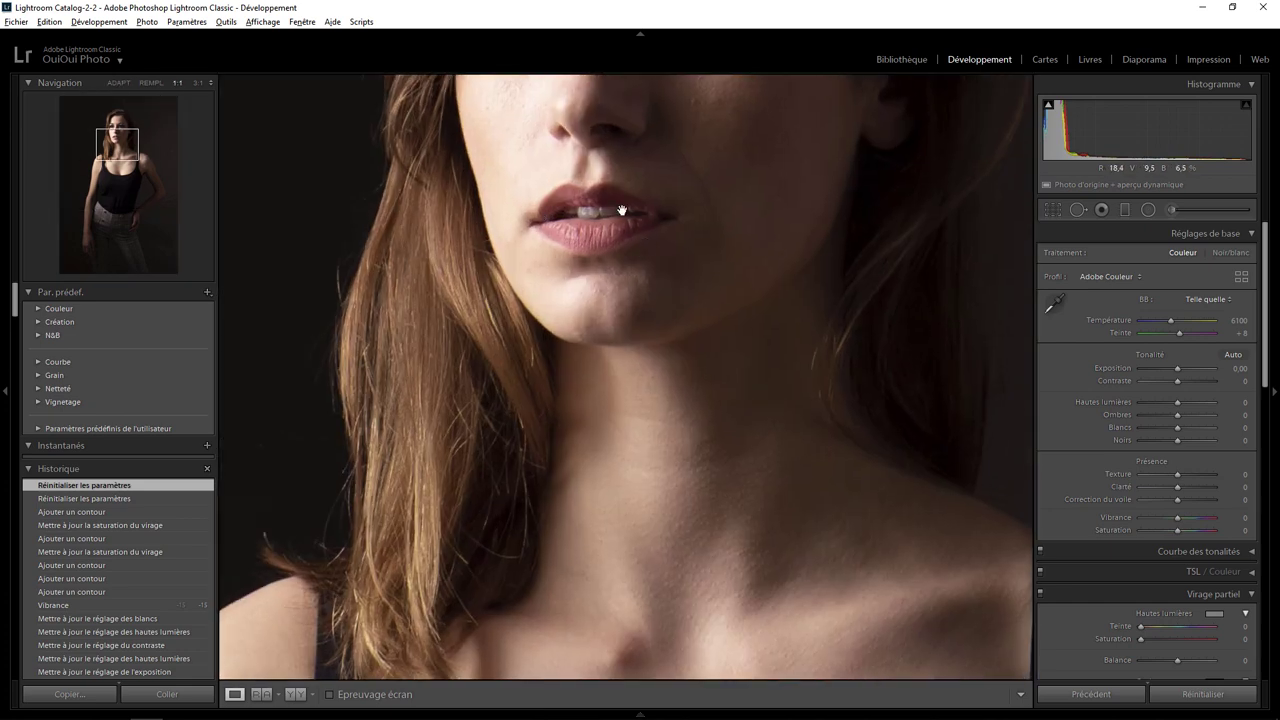
left_click(623, 236)
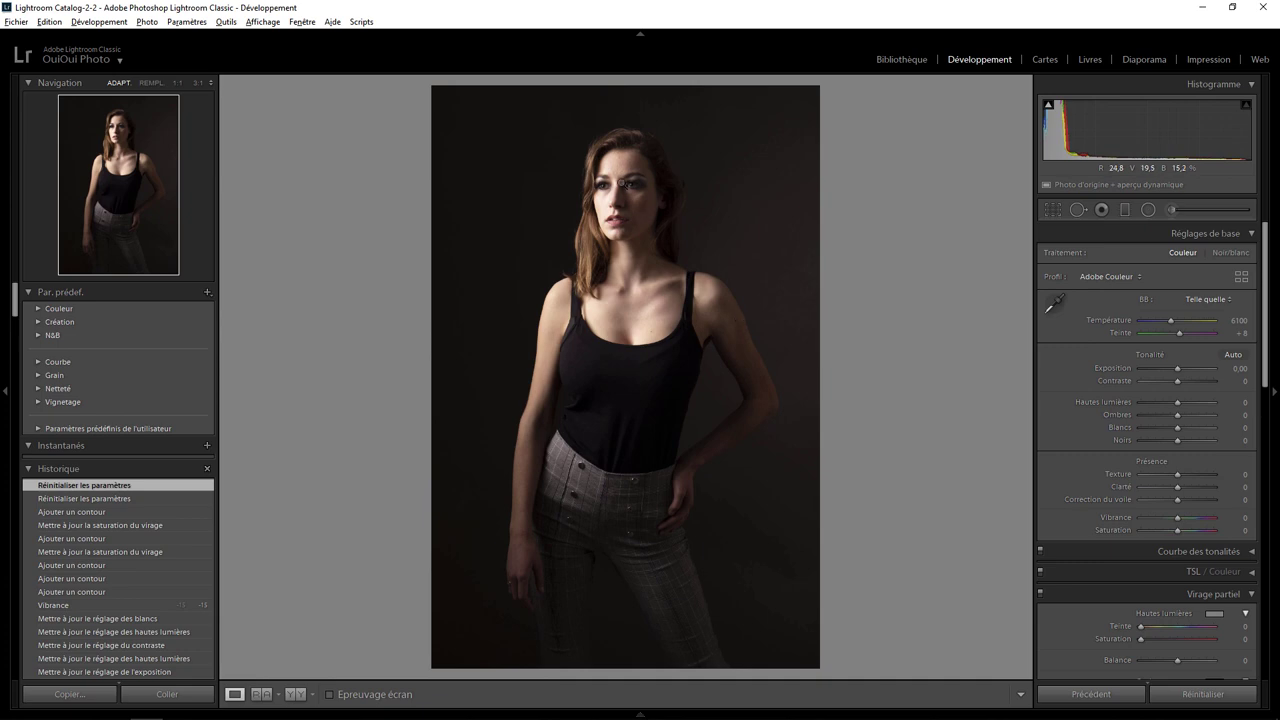
- Zoom to 1:1 on the face, then set Navigator magnification to 2:1 on the forehead
left_click(623, 172)
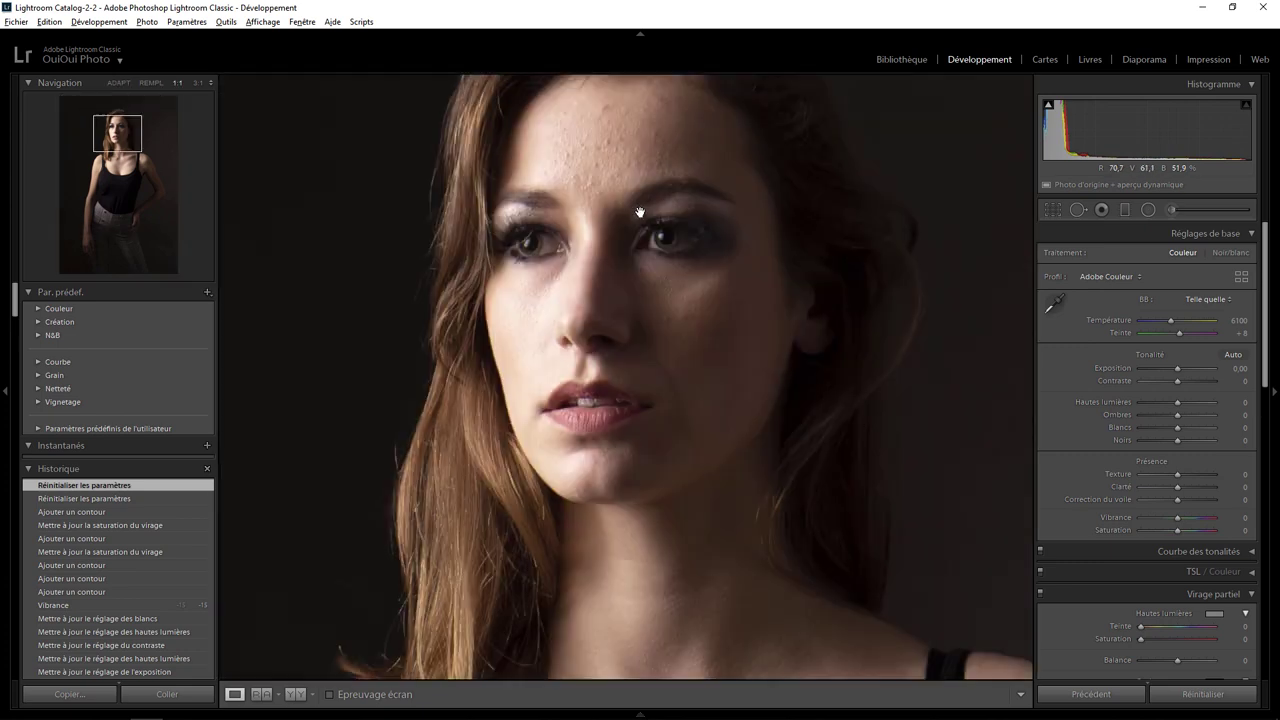
left_click_drag(630, 184, 611, 333)
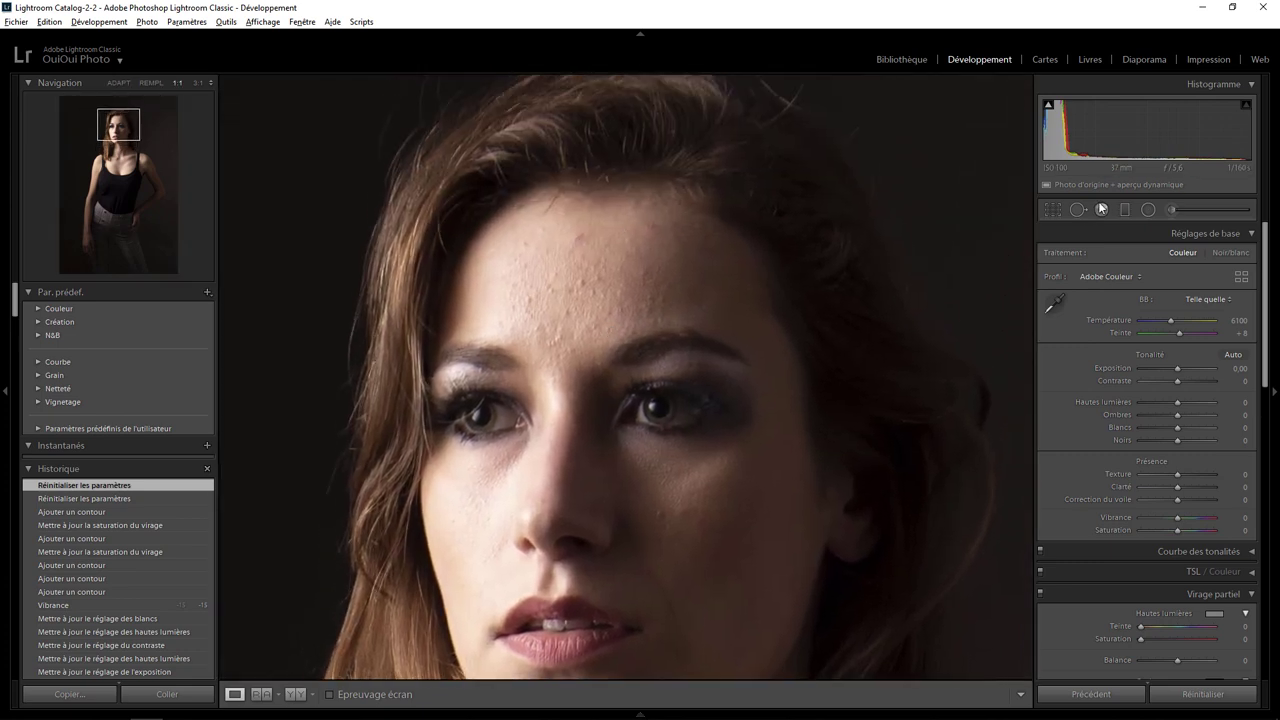
left_click(198, 83)
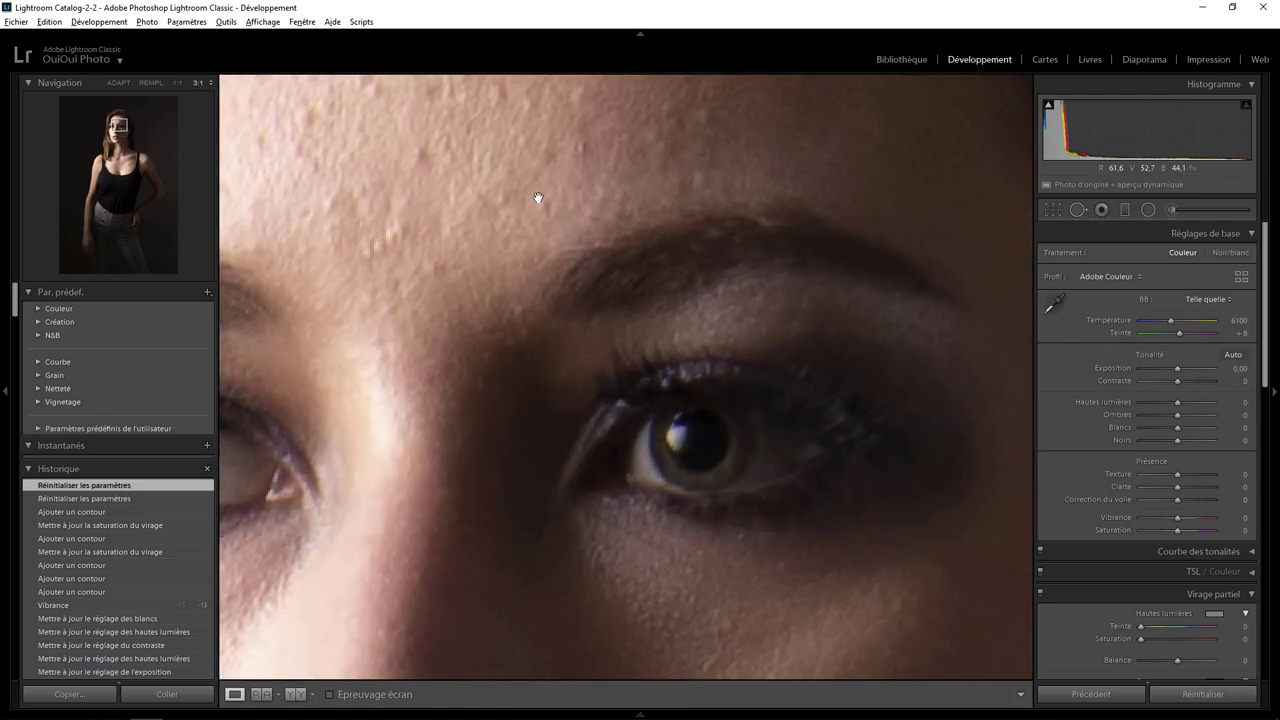
left_click_drag(536, 200, 671, 477)
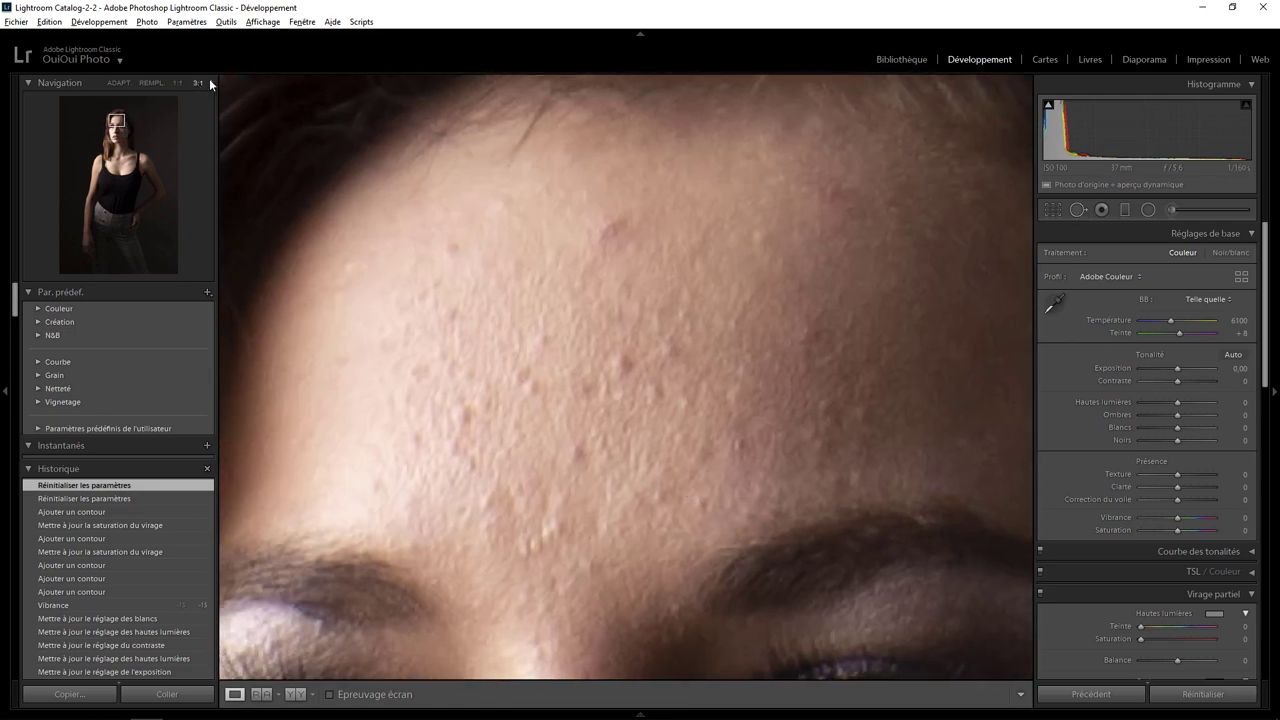
left_click(211, 83)
left_click(172, 171)
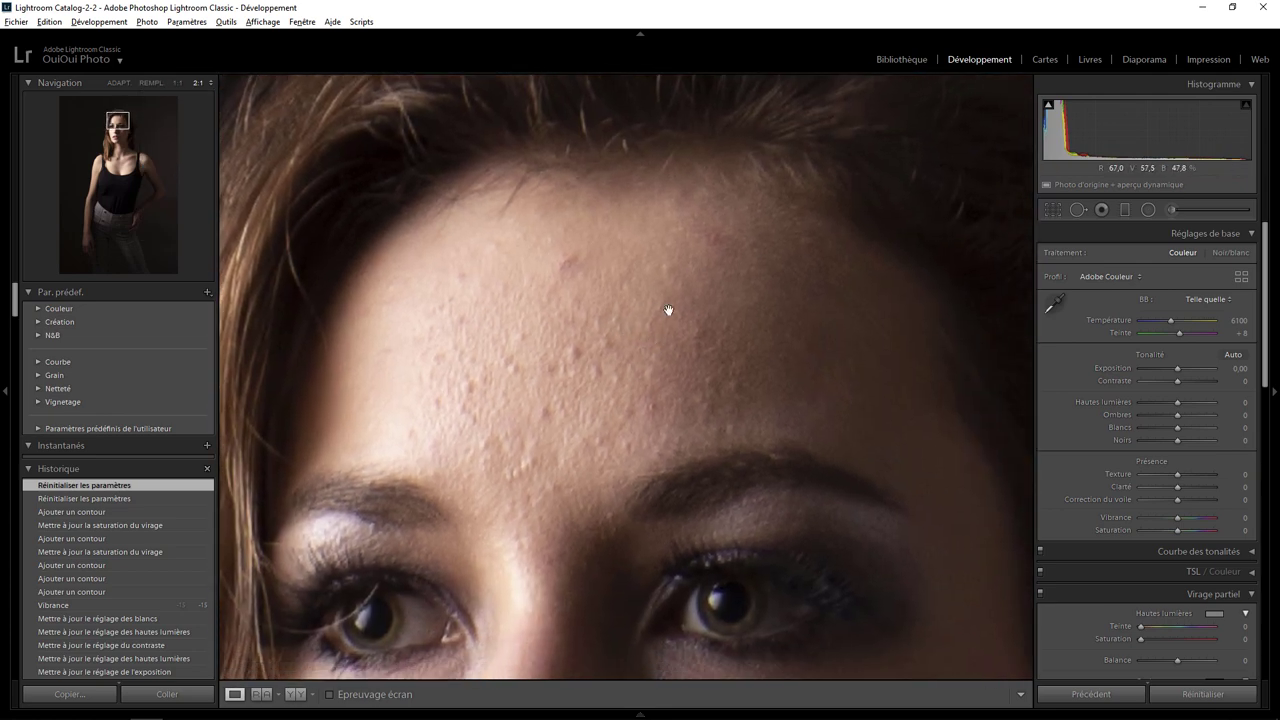
- Select the Spot Removal tool and adjust its brush size to about 16
left_click(1077, 211)
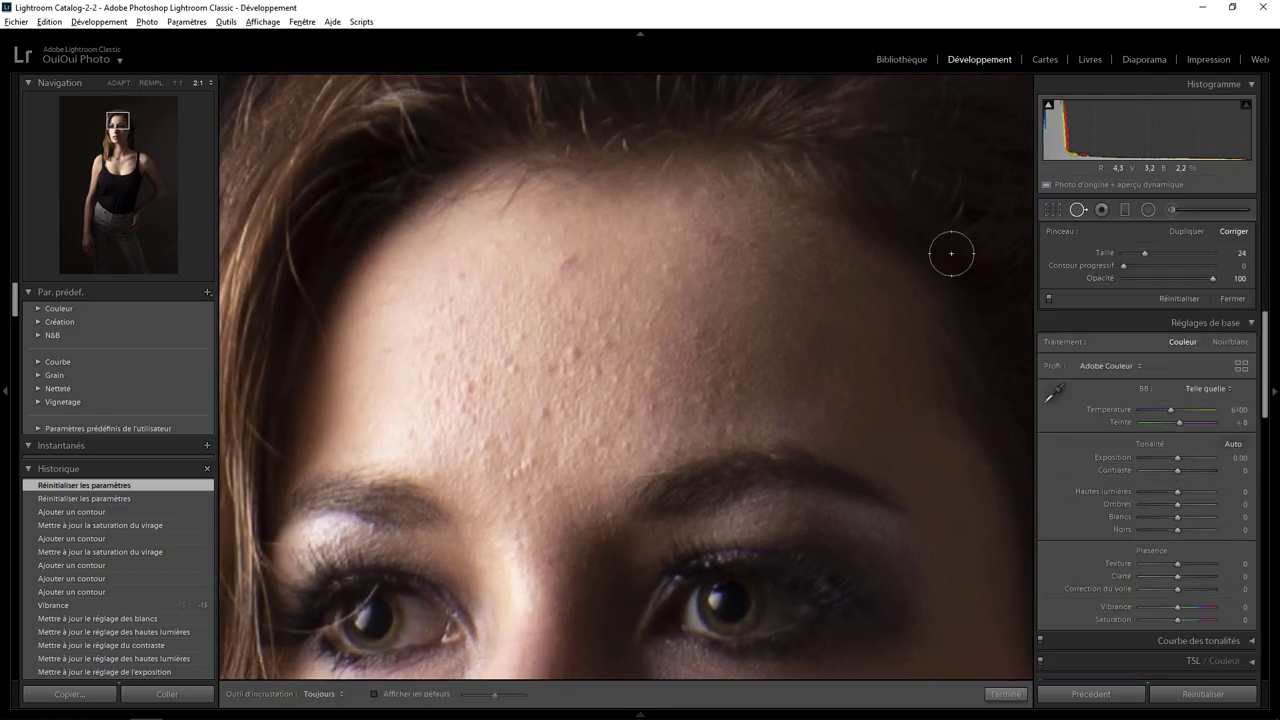
scroll(565, 264, "down", 4)
scroll(566, 265, "up", 2)
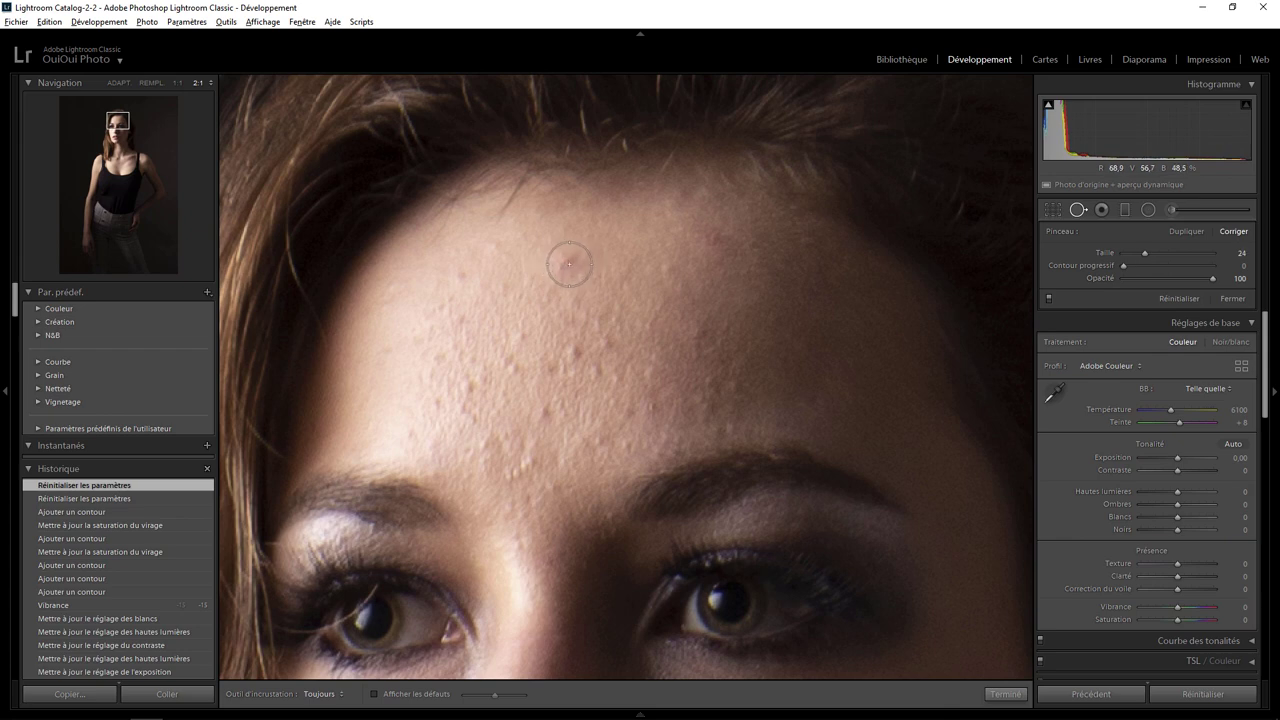
scroll(567, 265, "up", 2)
scroll(569, 264, "up", 2)
scroll(569, 264, "down", 3)
scroll(565, 263, "down", 2)
- Heal the upper and left forehead blemishes, sampling cleaner nearby skin
left_click(565, 264)
left_click_drag(552, 319, 622, 251)
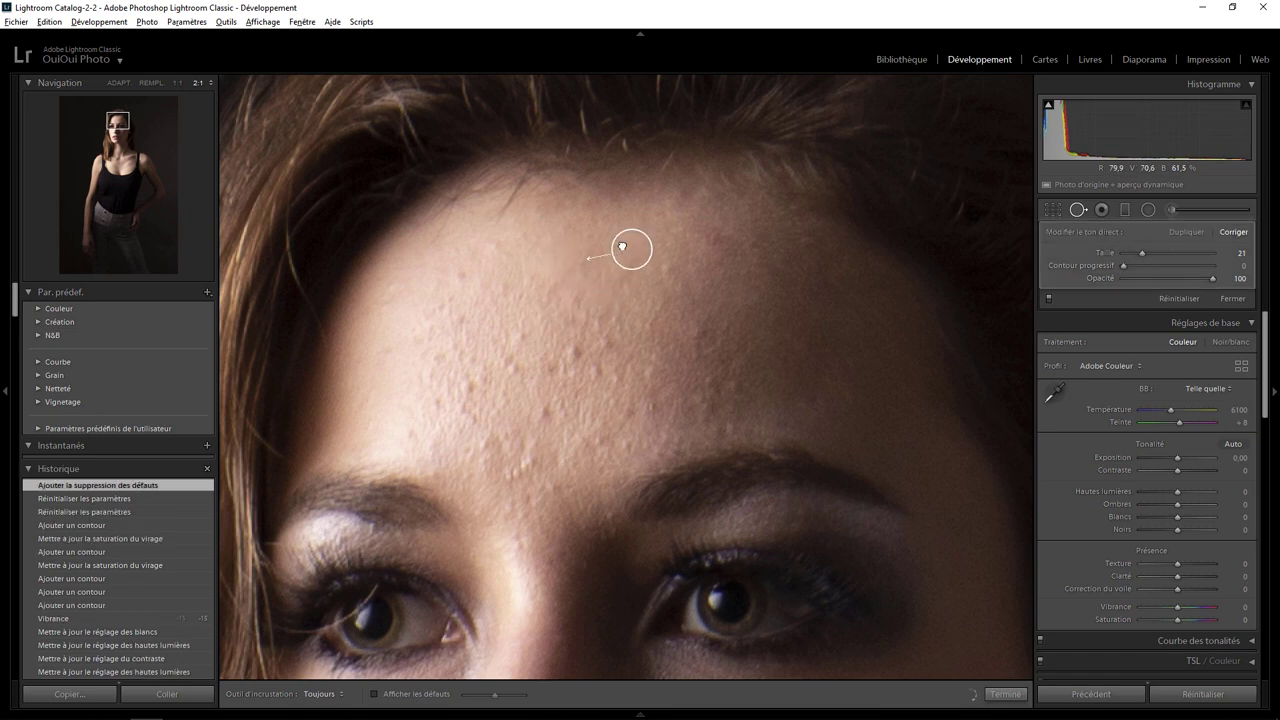
left_click(712, 241)
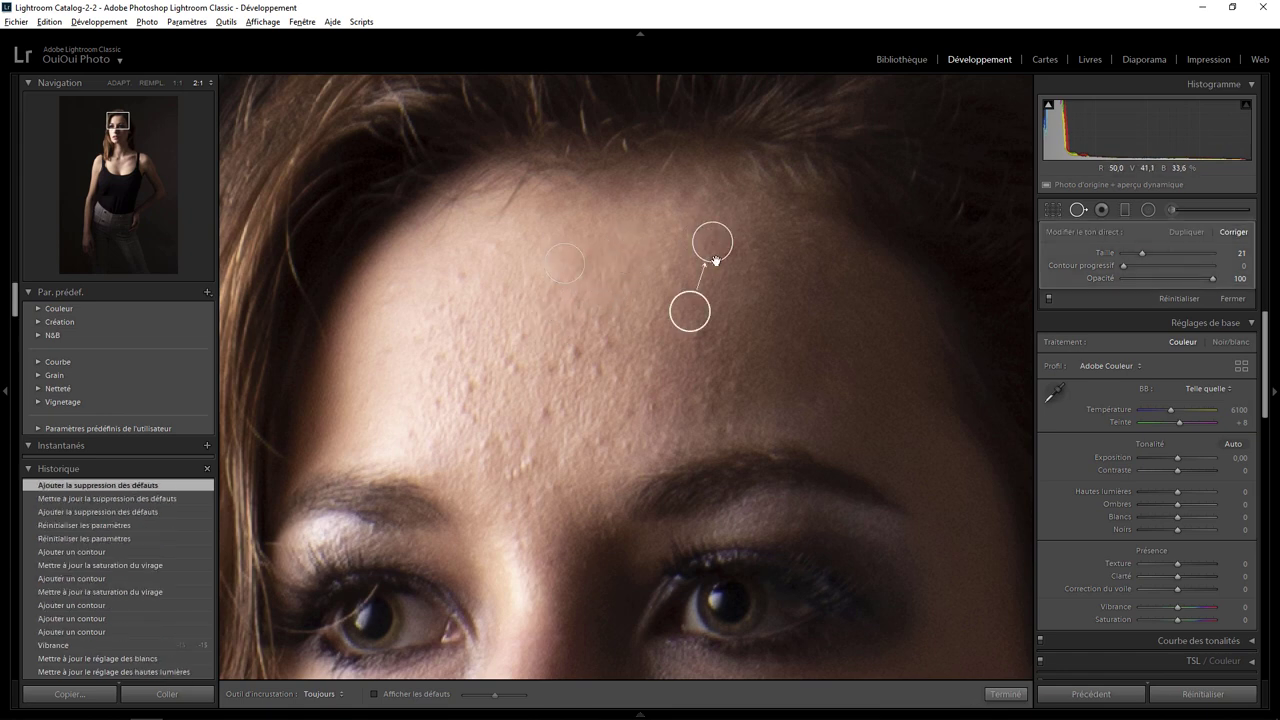
left_click_drag(693, 311, 751, 268)
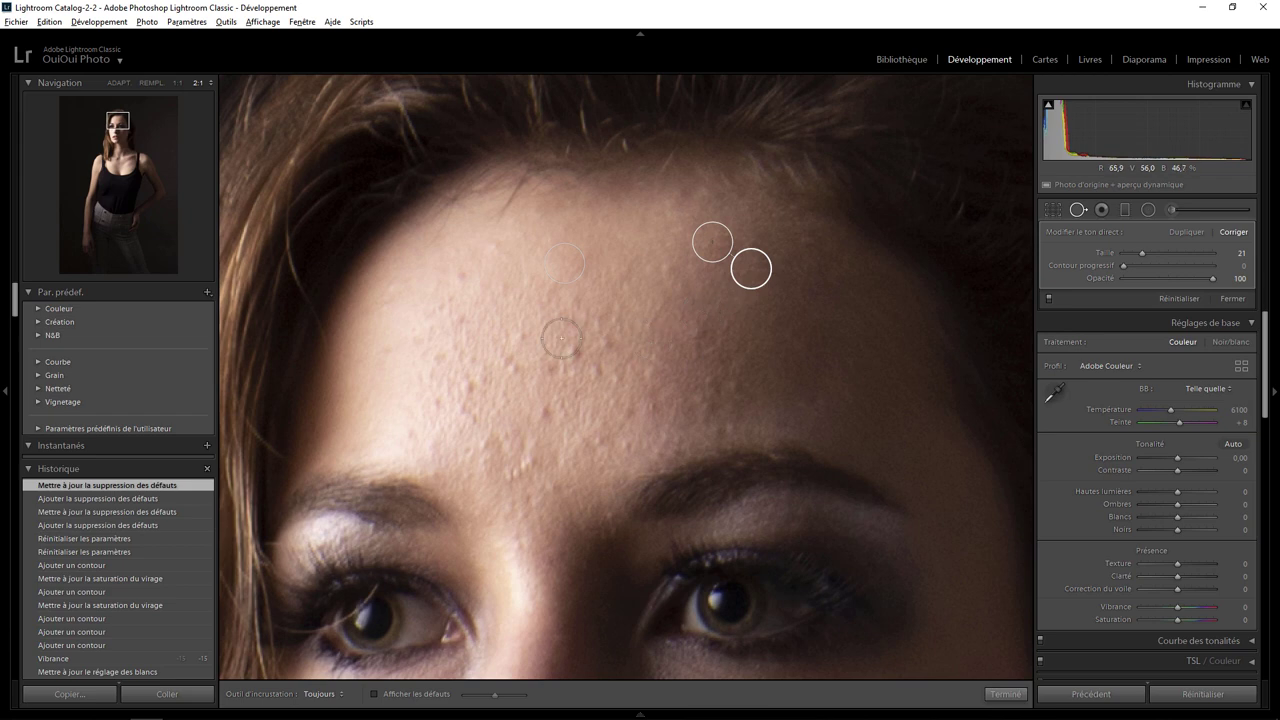
scroll(475, 271, "down", 3)
left_click(458, 276)
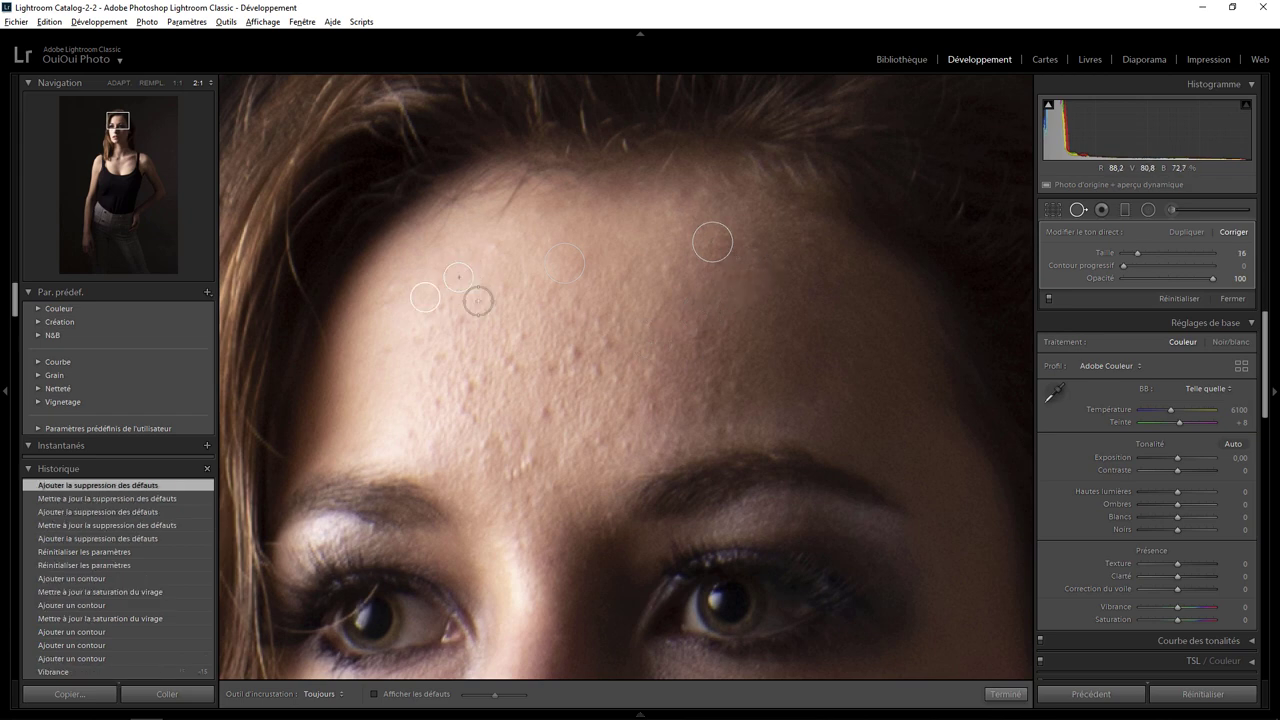
left_click(495, 253)
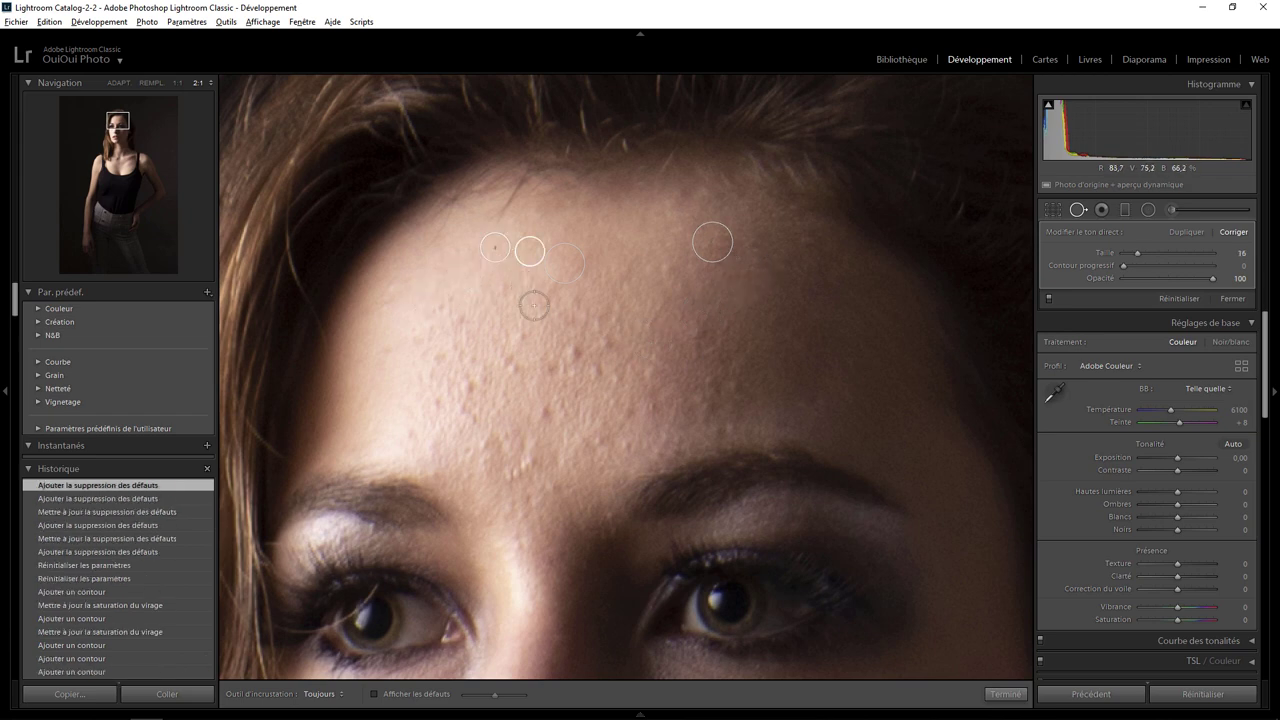
left_click(517, 339)
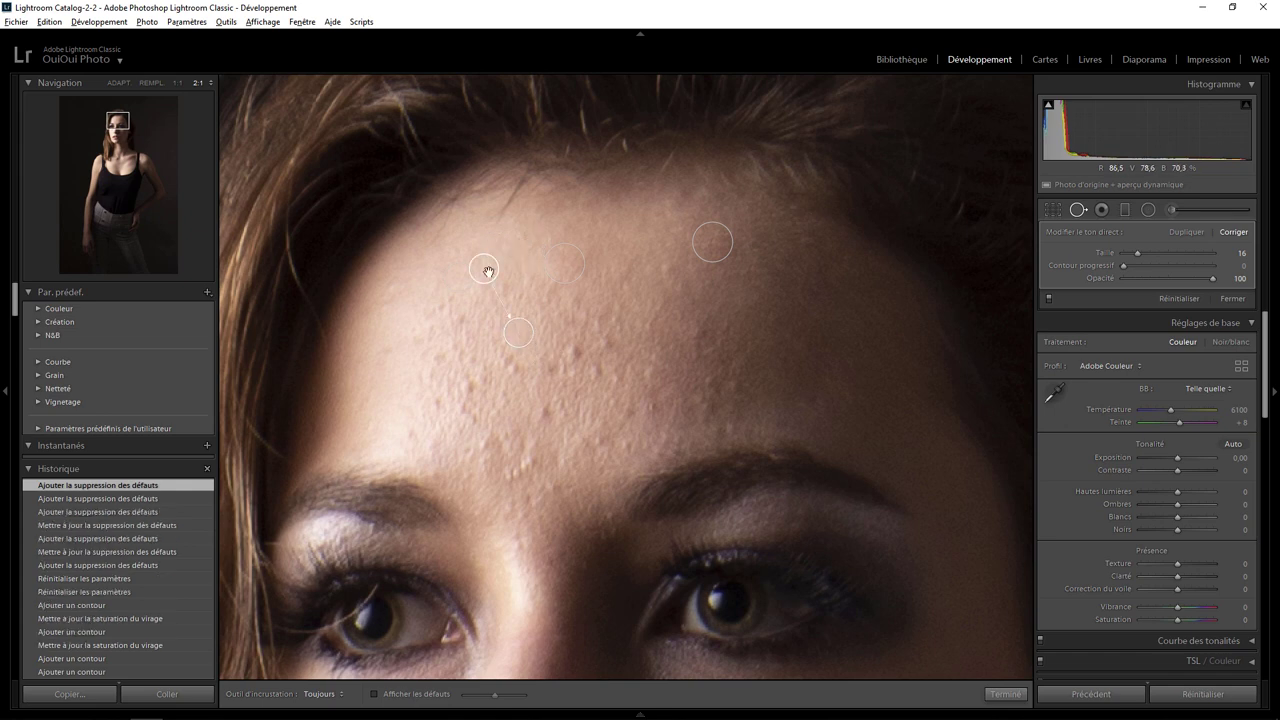
left_click_drag(484, 268, 526, 299)
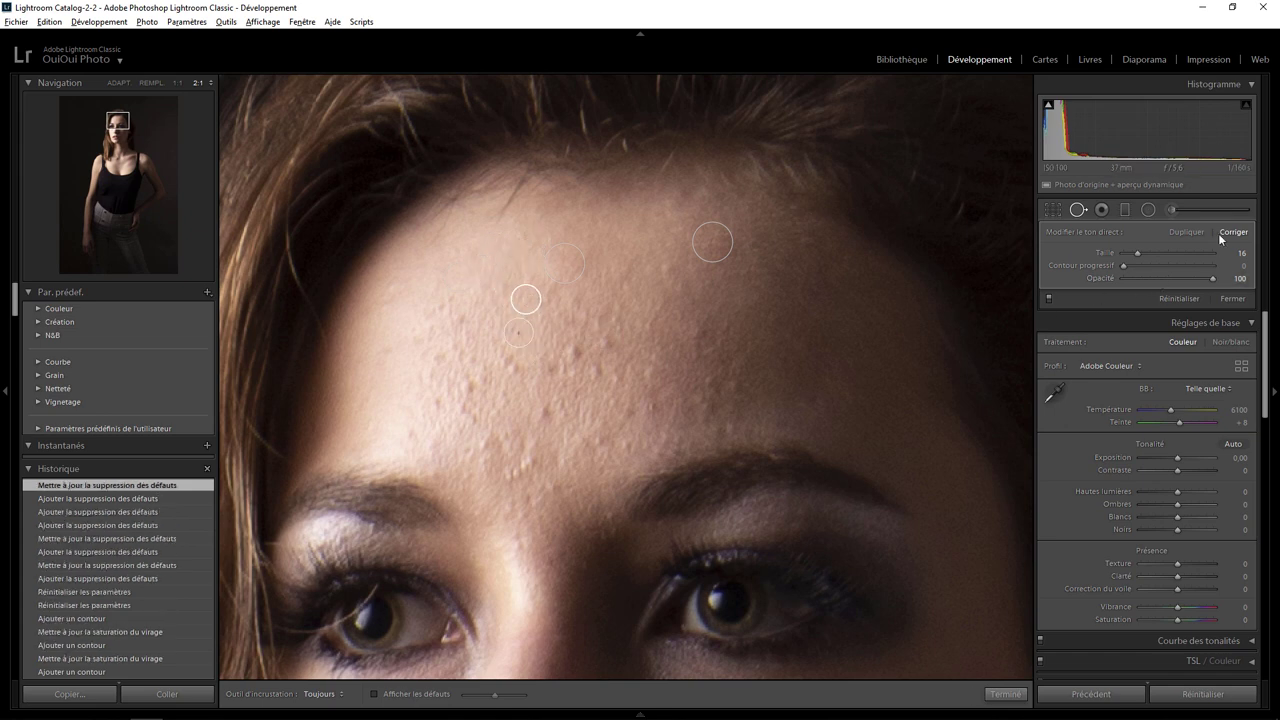
- Heal the mid and right forehead blemishes, moving sources onto clean skin
left_click(575, 351)
left_click_drag(669, 287, 631, 290)
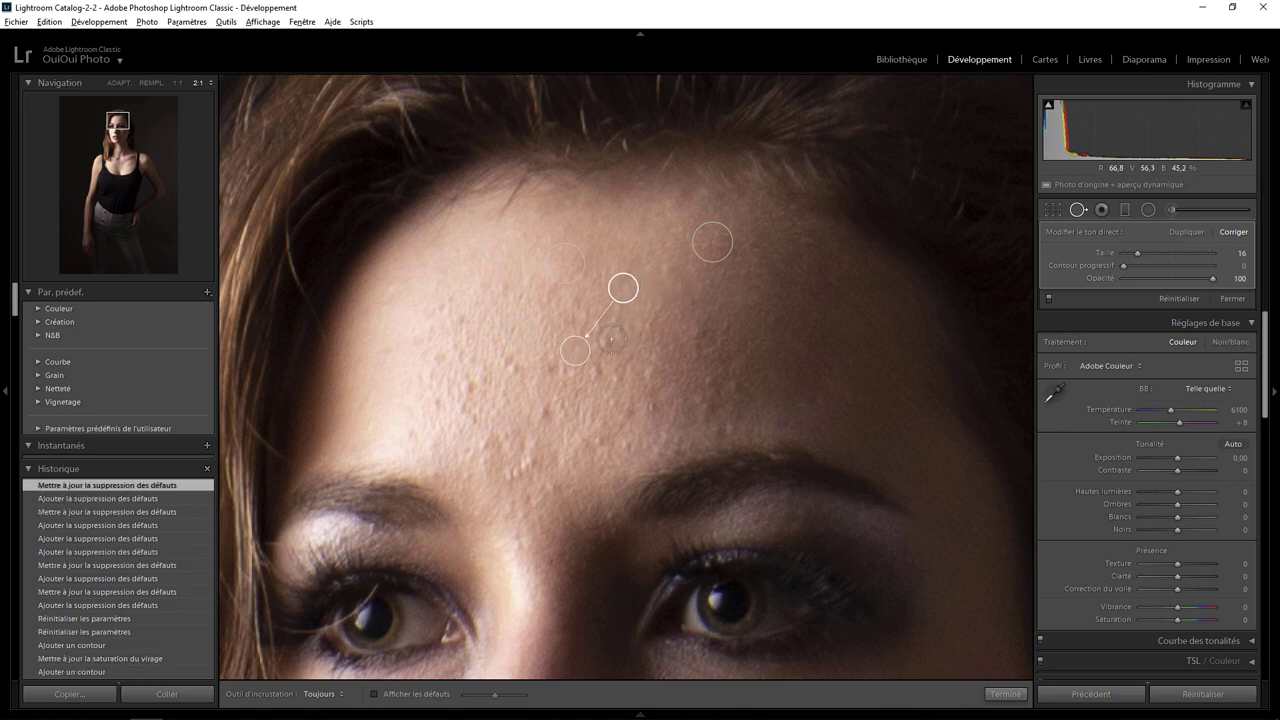
left_click(609, 340)
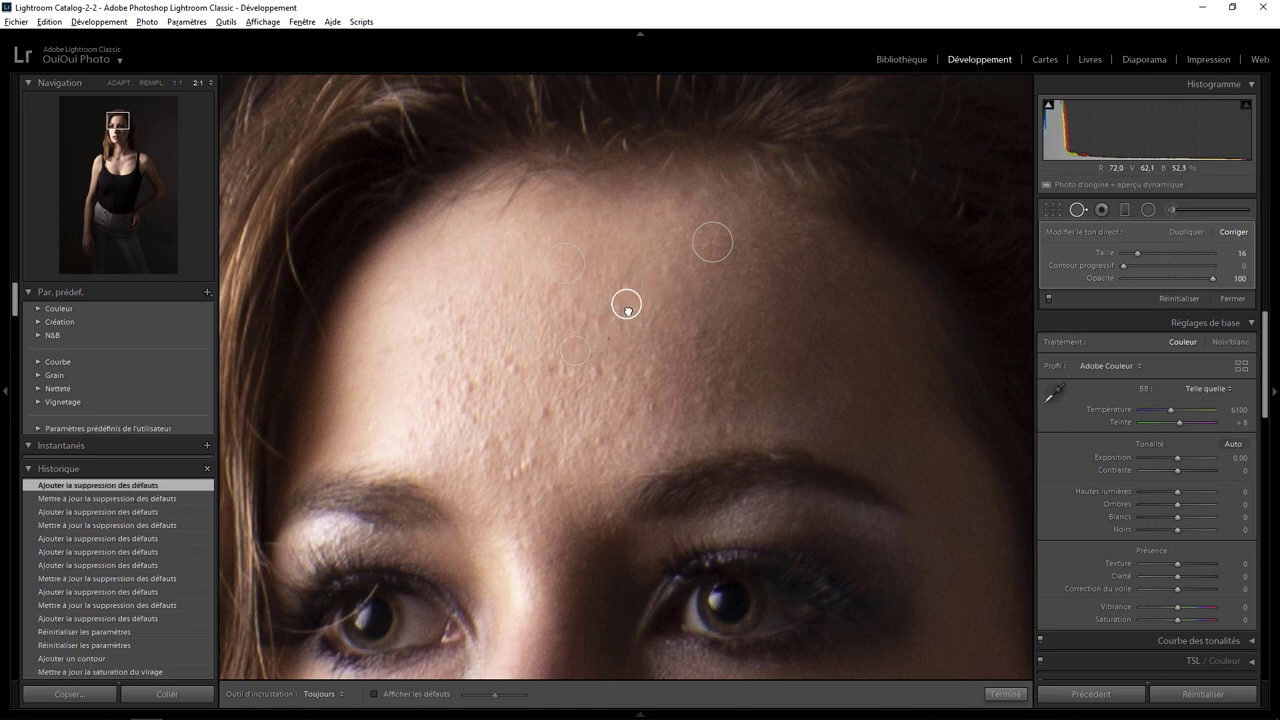
left_click_drag(603, 305, 710, 295)
left_click(695, 329)
left_click(738, 383)
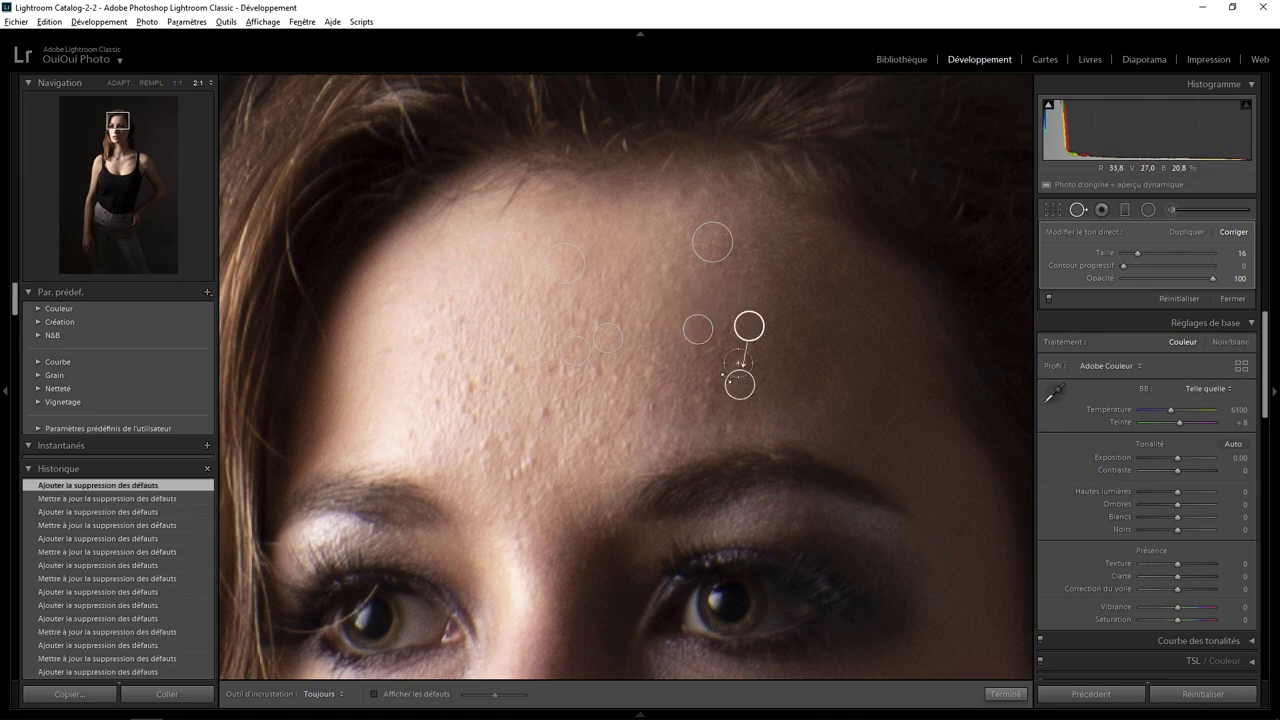
left_click(714, 380)
left_click_drag(768, 268, 760, 346)
- Heal the blemishes above the right brow and across the lower forehead
left_click(702, 402)
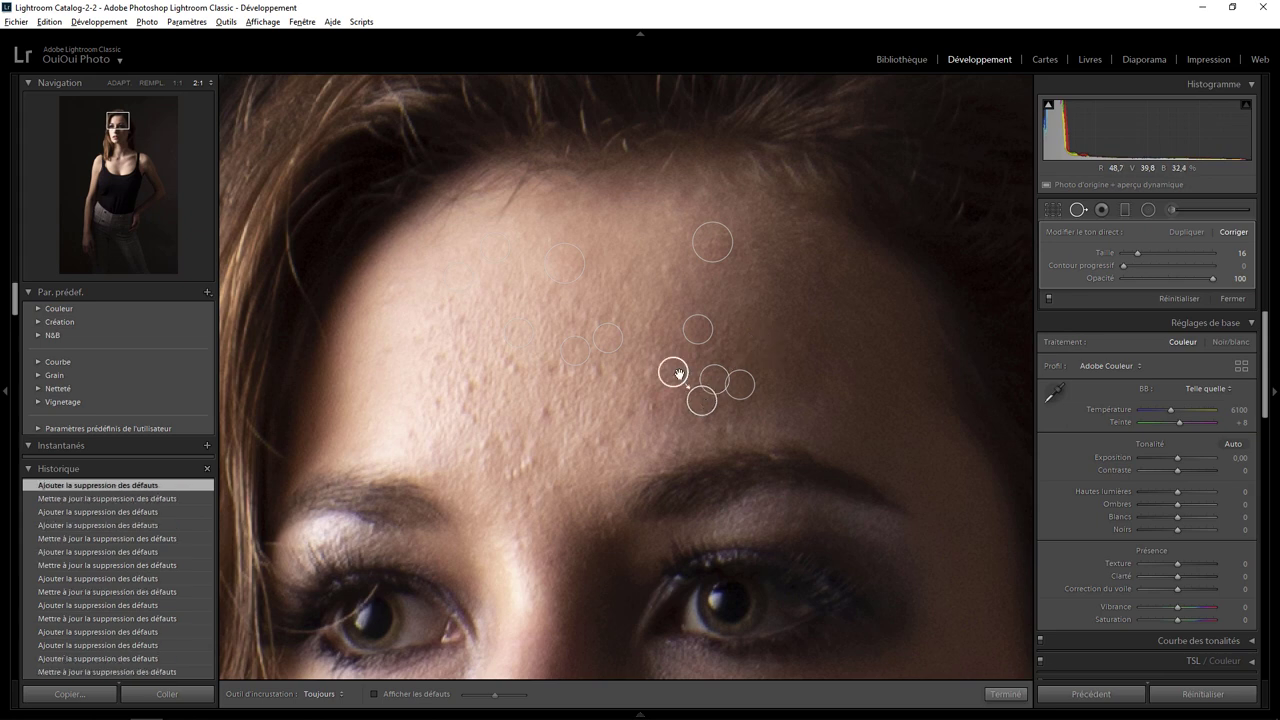
left_click_drag(679, 373, 740, 348)
left_click(658, 404)
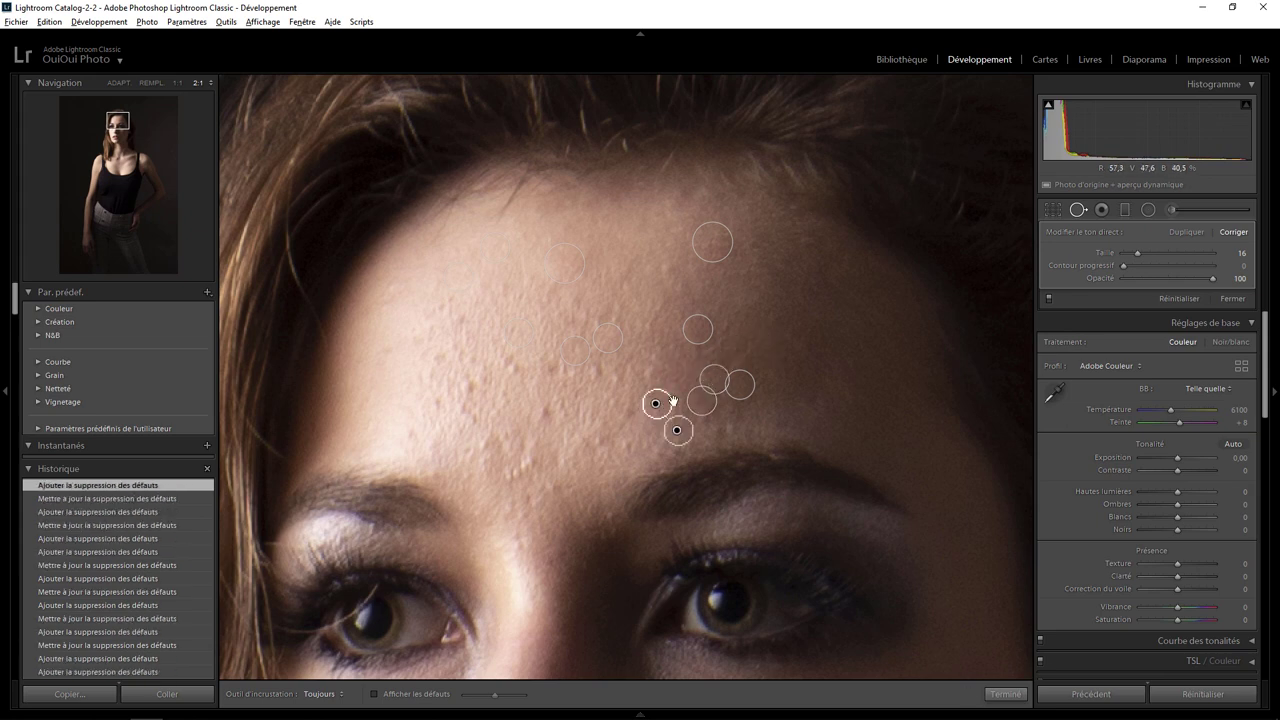
left_click_drag(678, 428, 677, 362)
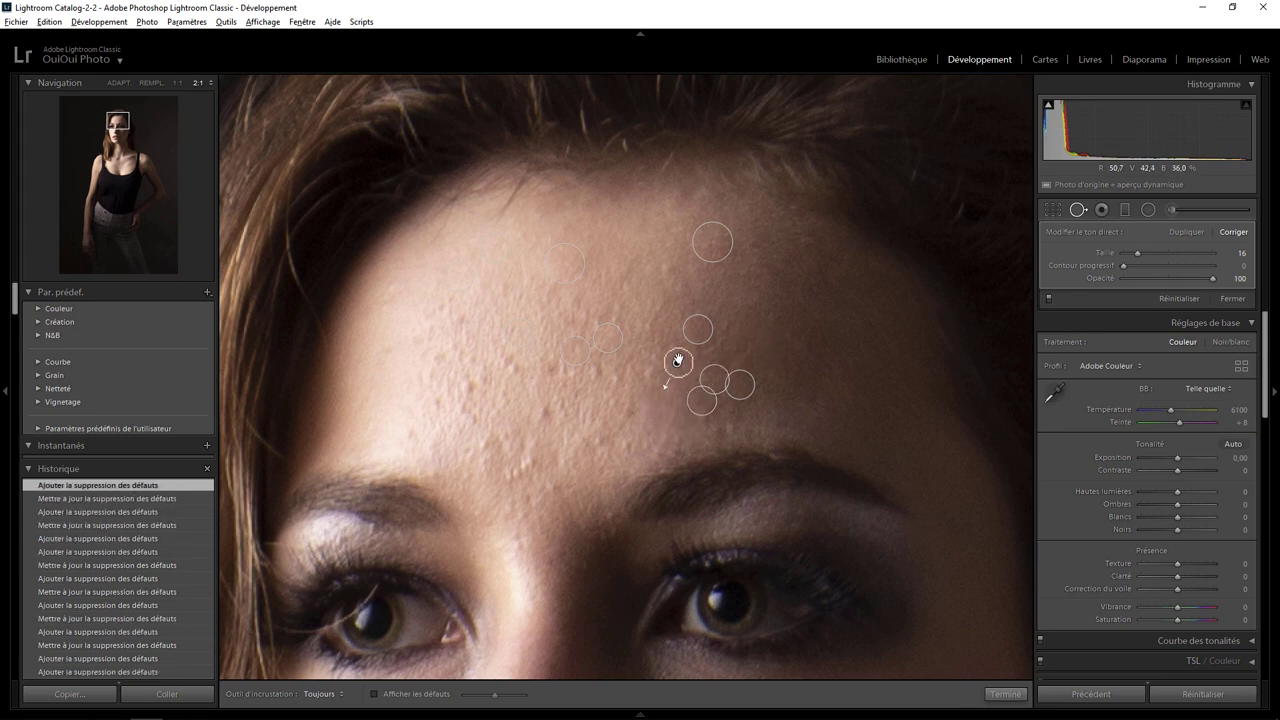
left_click(601, 373)
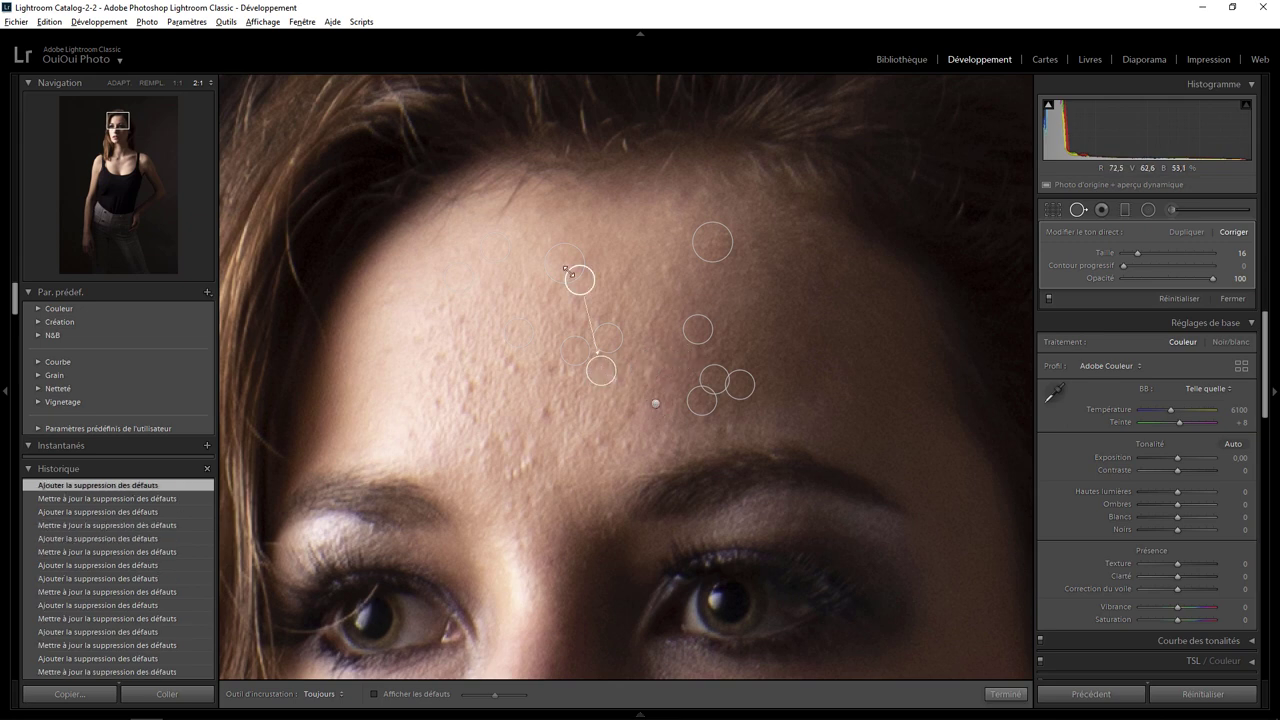
left_click_drag(585, 287, 640, 345)
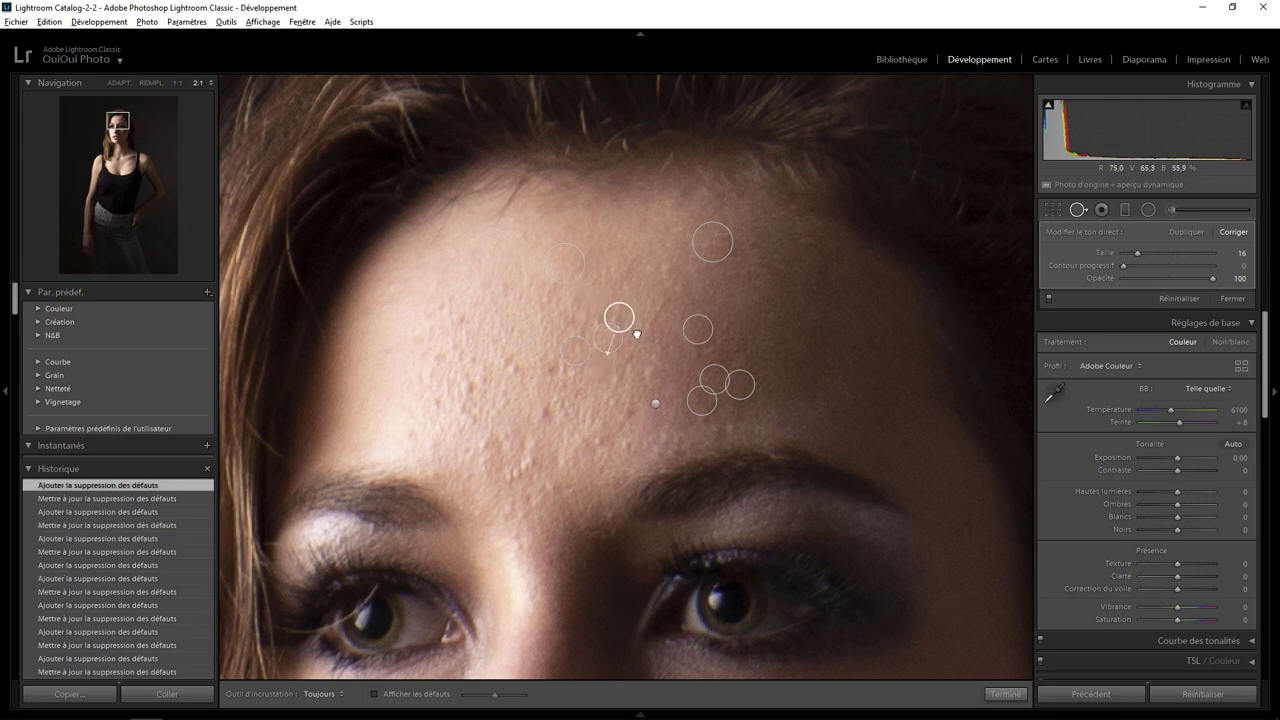
left_click(550, 409)
left_click_drag(555, 365, 580, 405)
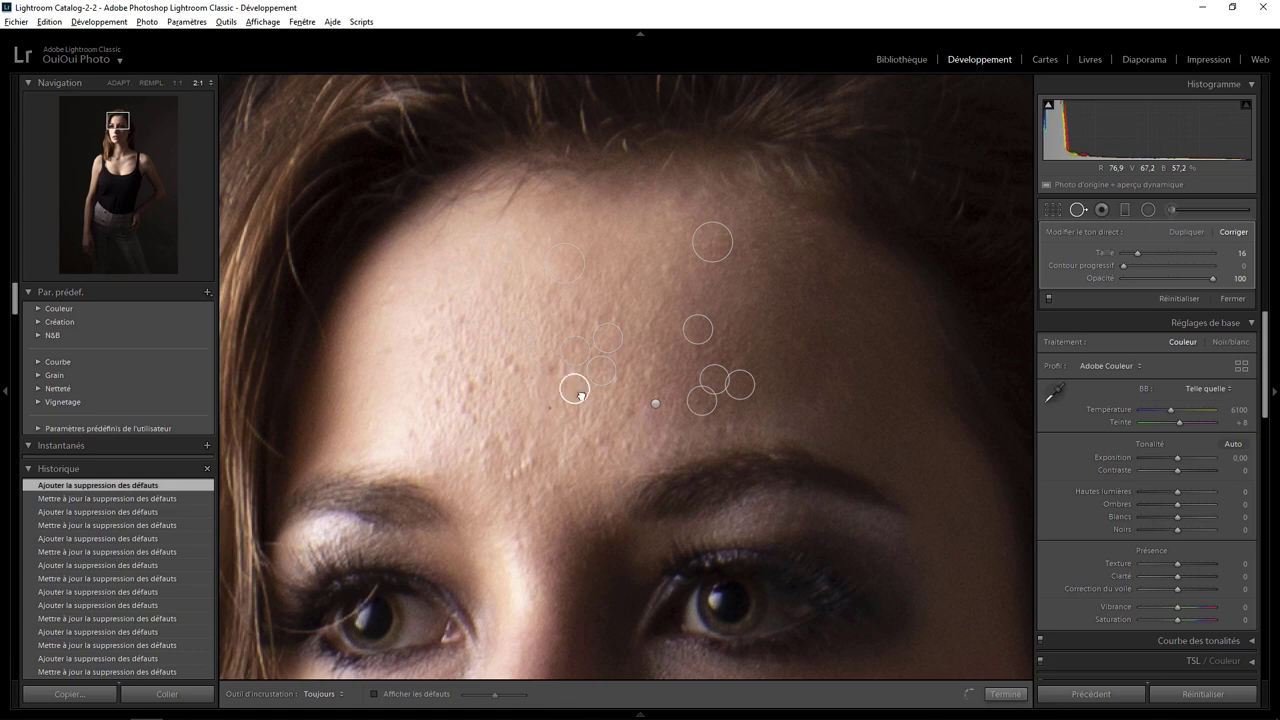
- Heal the lower centre forehead blemishes, including an elongated one painted over
left_click_drag(540, 452, 520, 480)
left_click_drag(636, 440, 627, 415)
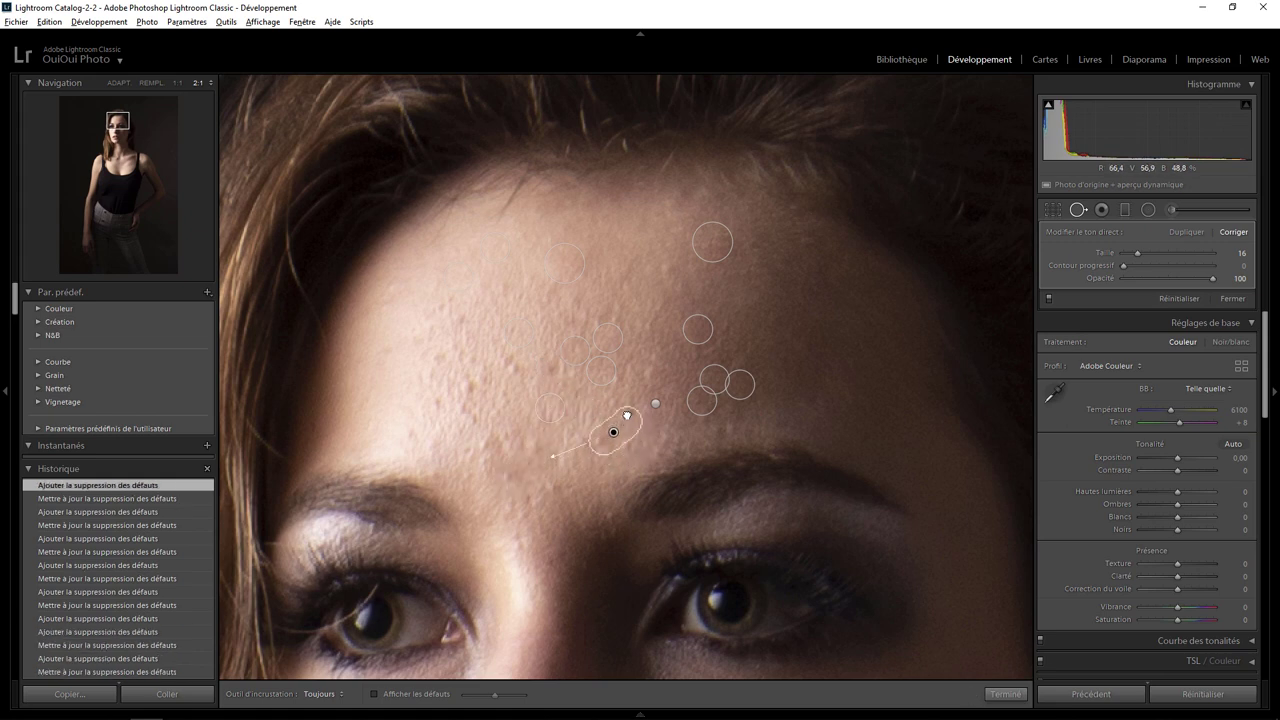
left_click(603, 437)
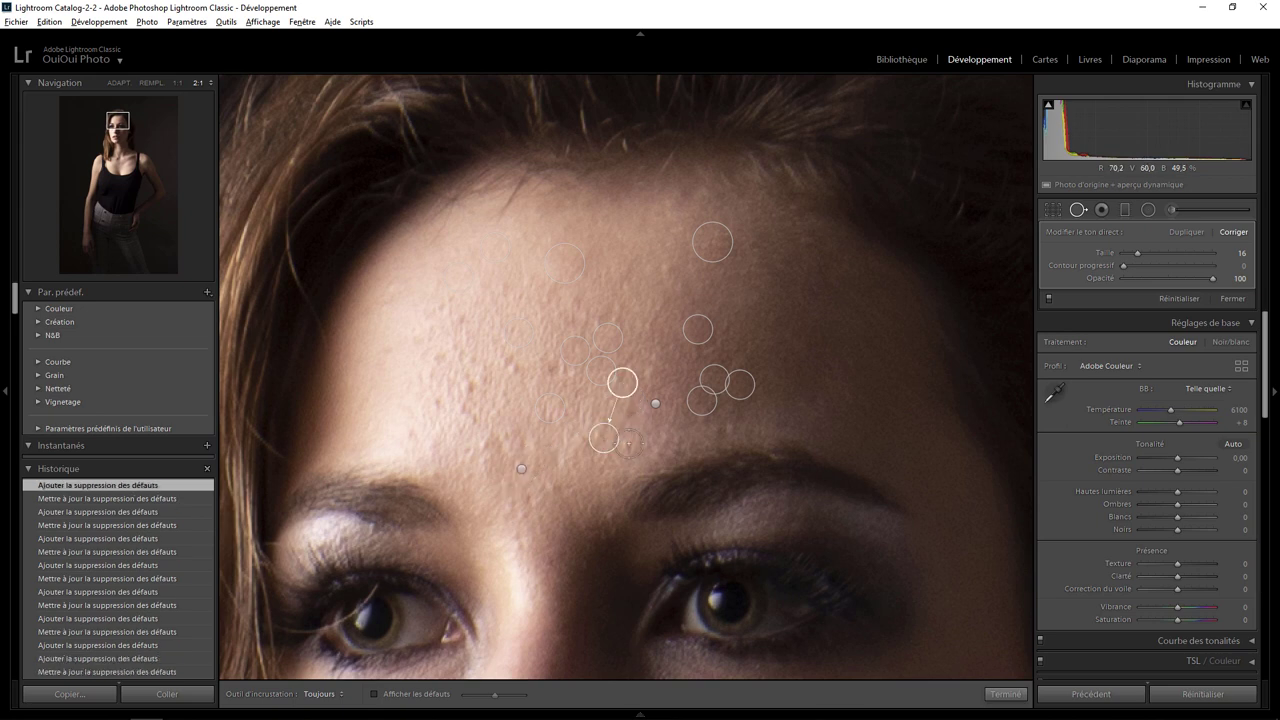
left_click_drag(622, 384, 663, 372)
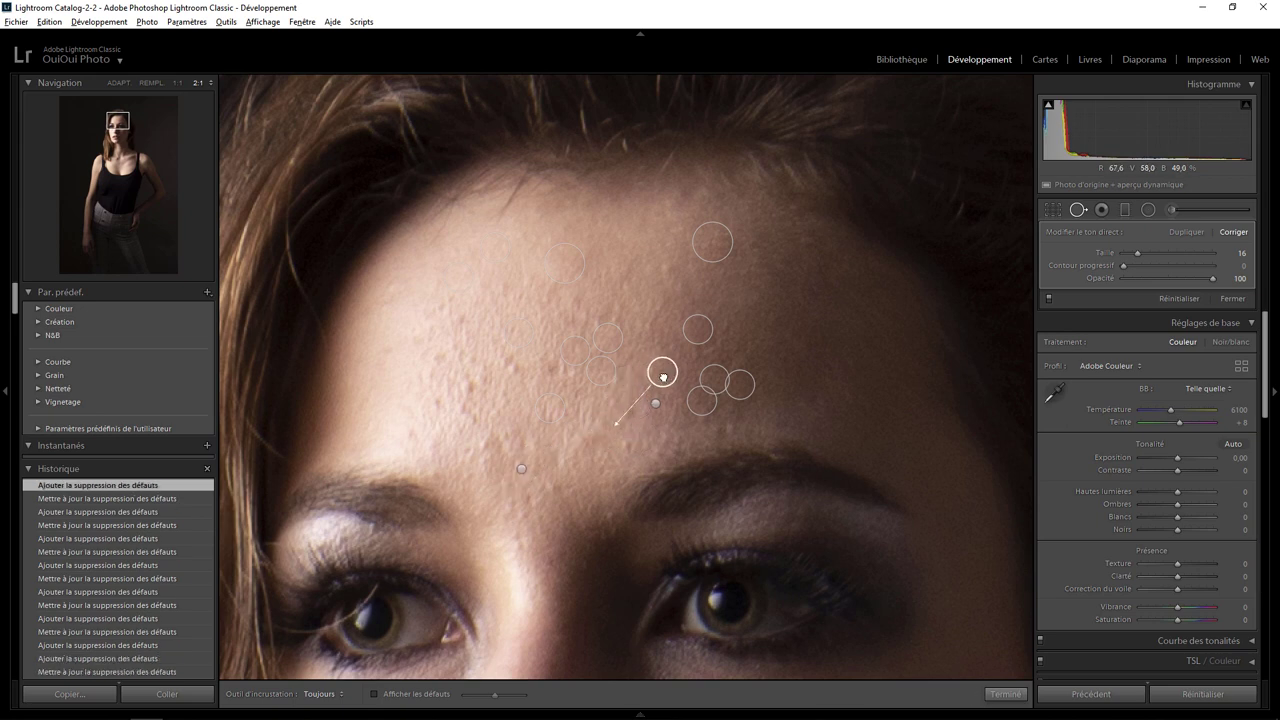
left_click(619, 380)
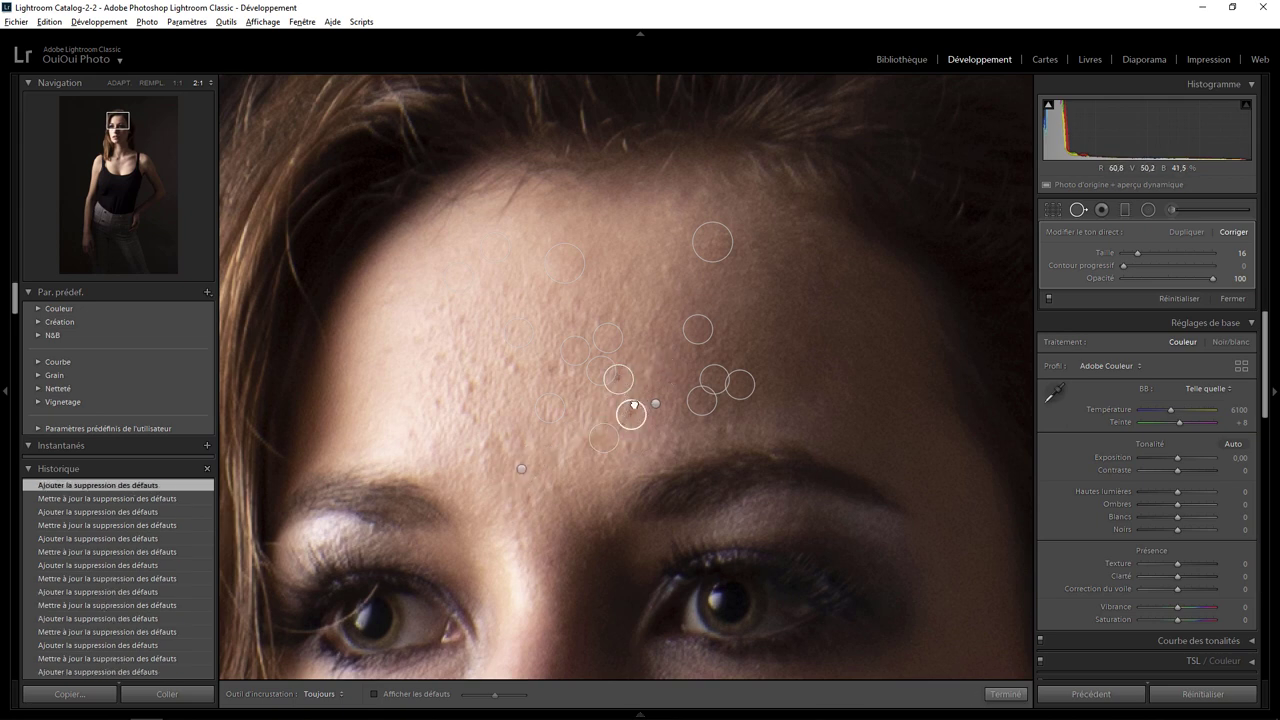
left_click_drag(633, 405, 641, 340)
left_click(622, 444)
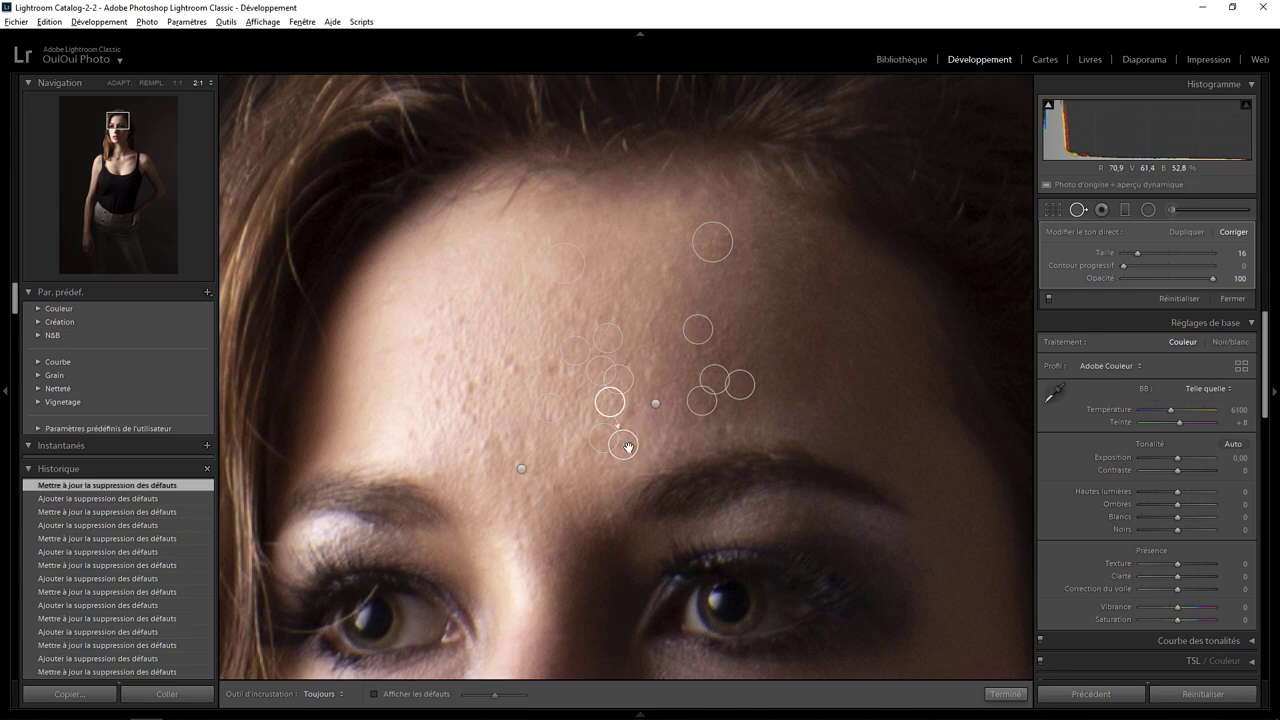
left_click_drag(610, 402, 646, 428)
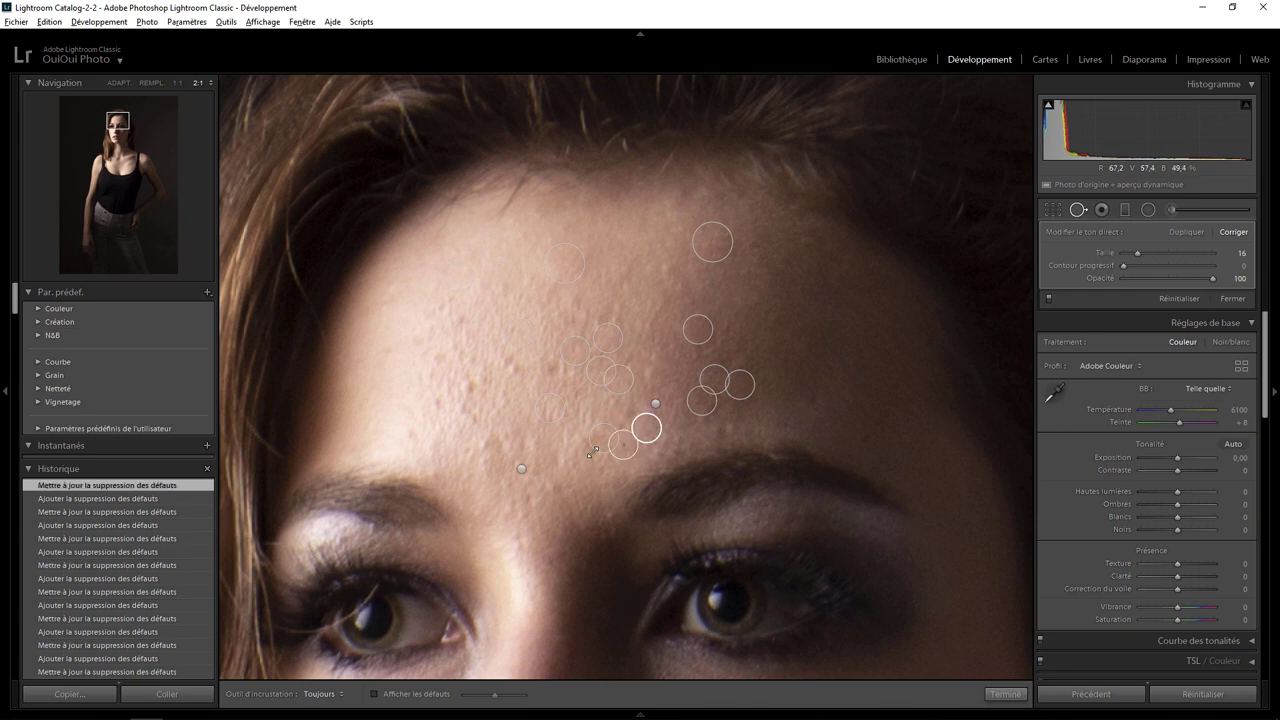
left_click_drag(490, 441, 567, 469)
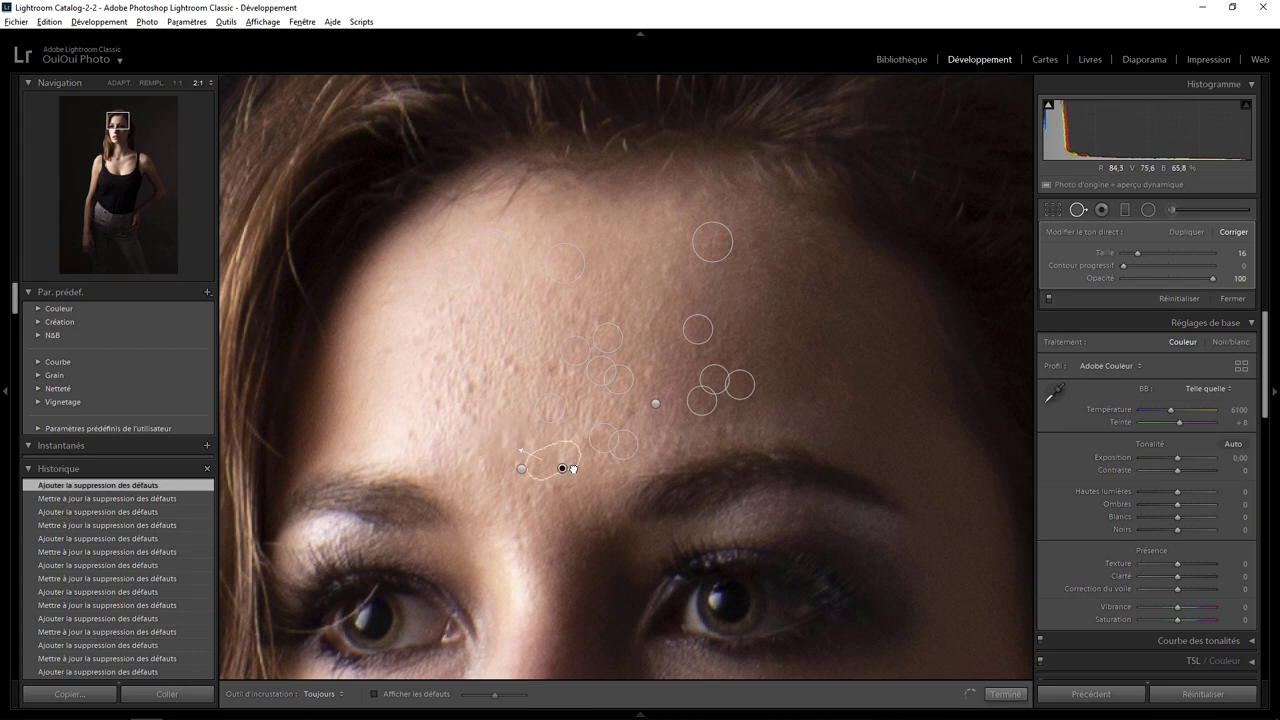
- Heal the left forehead blemishes, moving each sample onto cleaner skin
left_click_drag(466, 378, 482, 428)
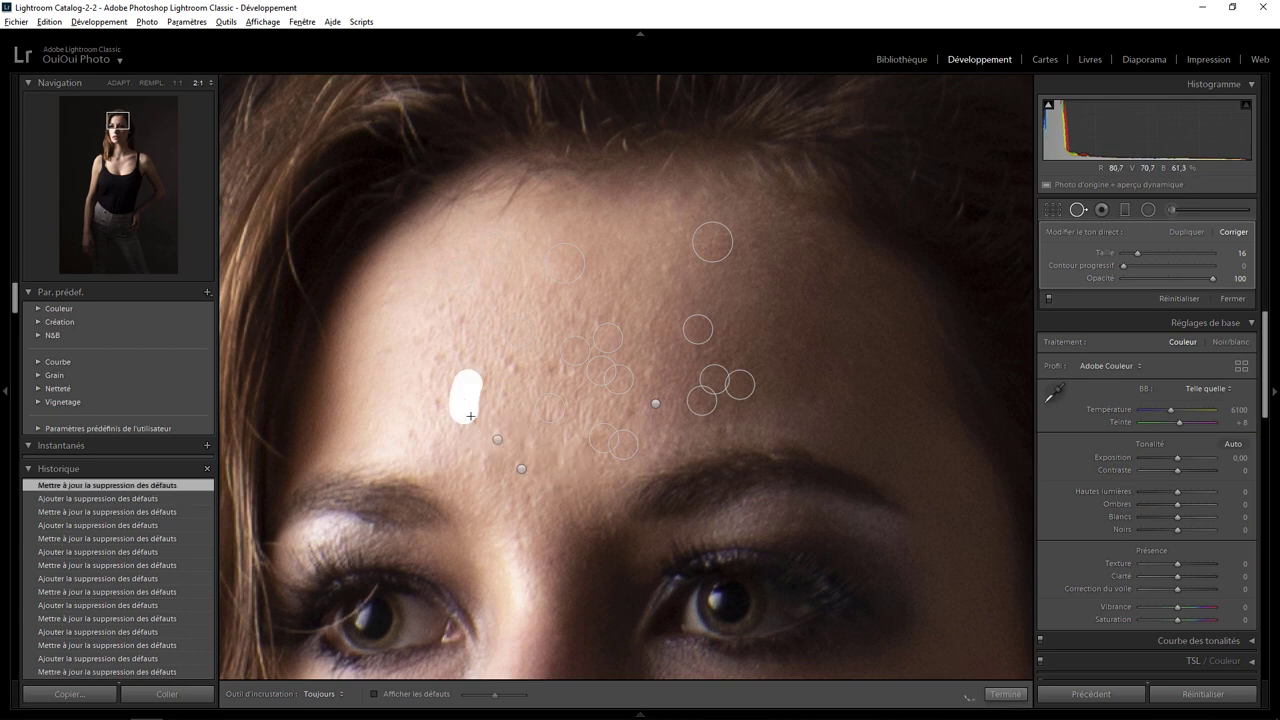
left_click_drag(530, 320, 519, 410)
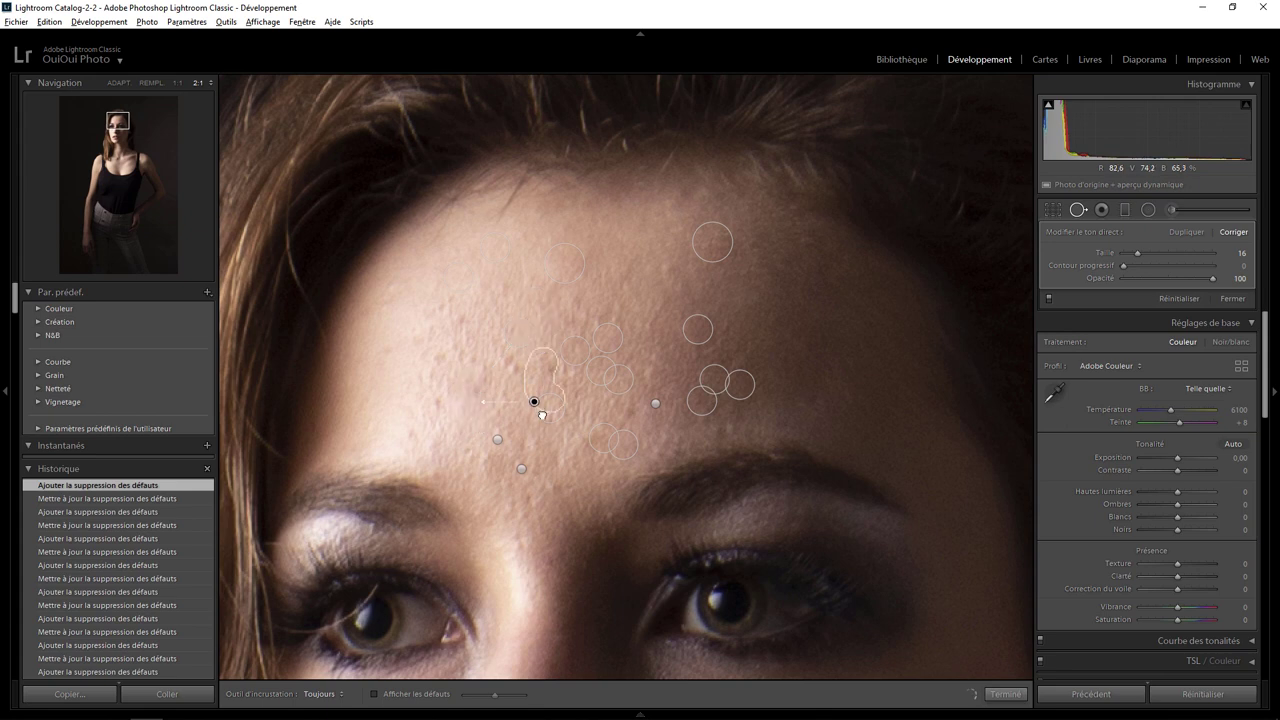
left_click(514, 360)
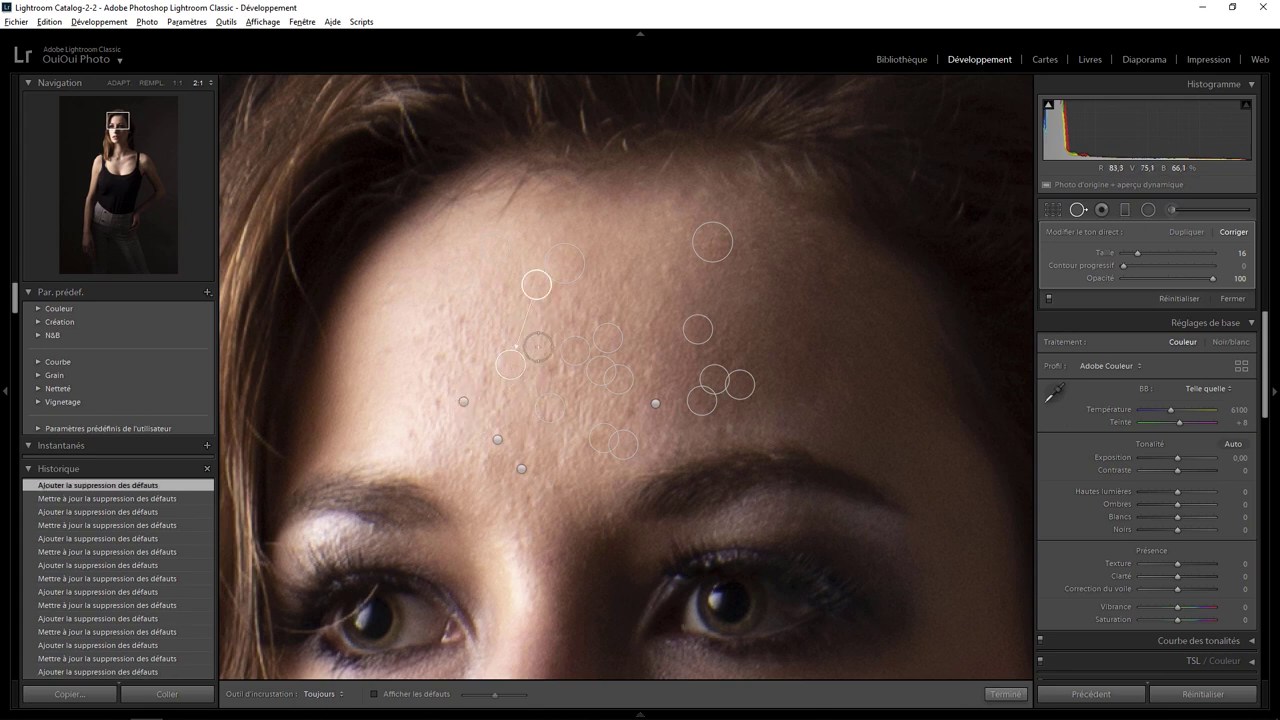
left_click_drag(507, 311, 555, 395)
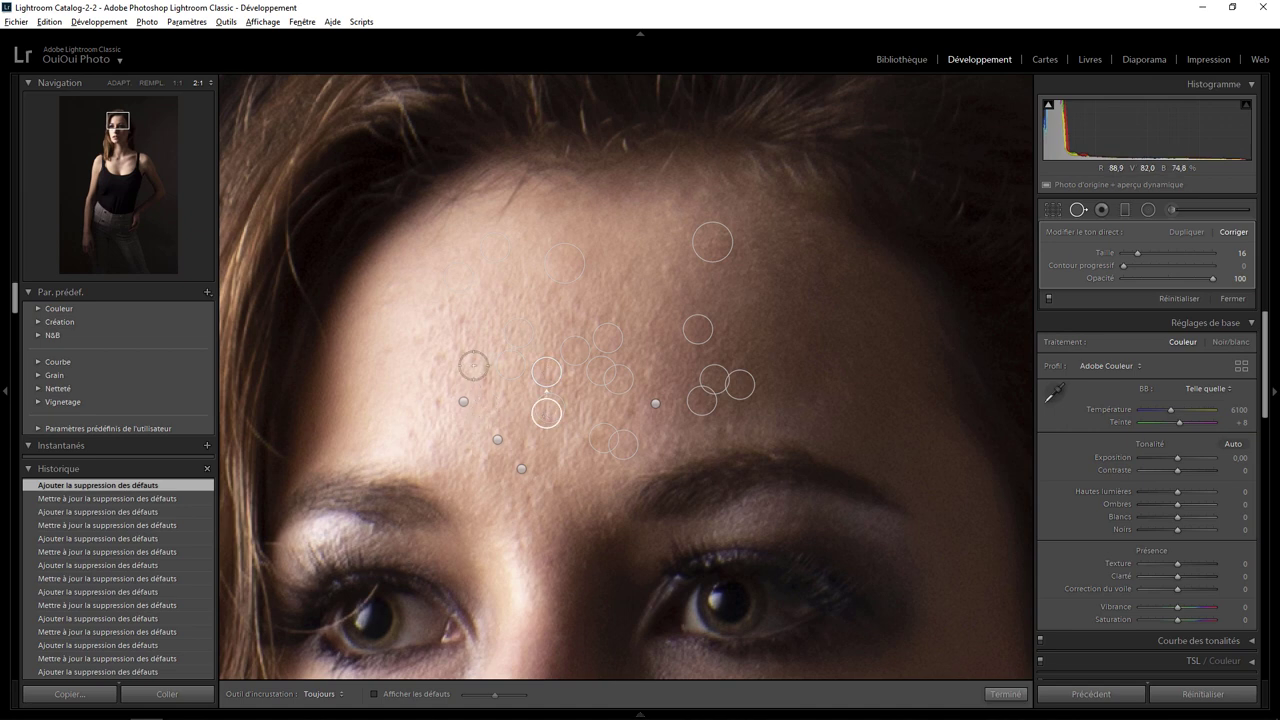
left_click(472, 321)
left_click(460, 318)
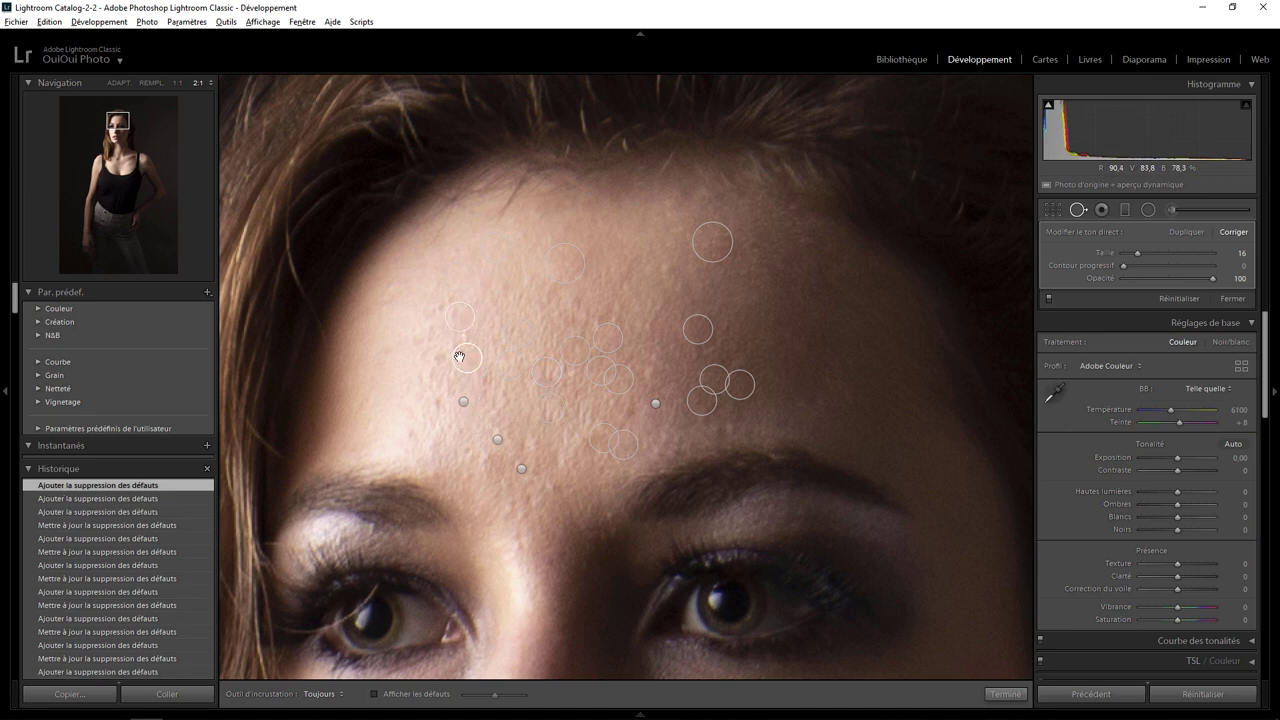
mouse_move(460, 320)
left_mouse_down()
mouse_move(496, 331)
mouse_move(412, 318)
left_mouse_up()
left_click(439, 358)
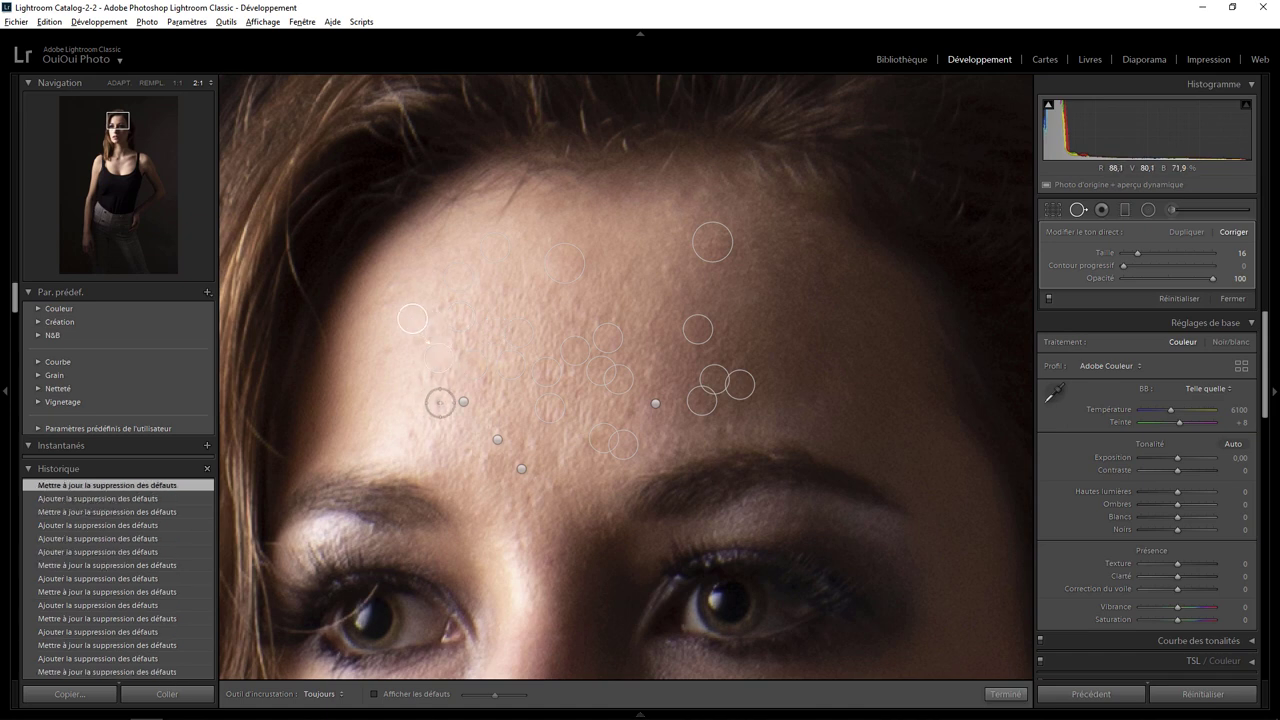
- Heal the remaining far-left and upper-left forehead blemishes with nearby clean samples
left_click(432, 403)
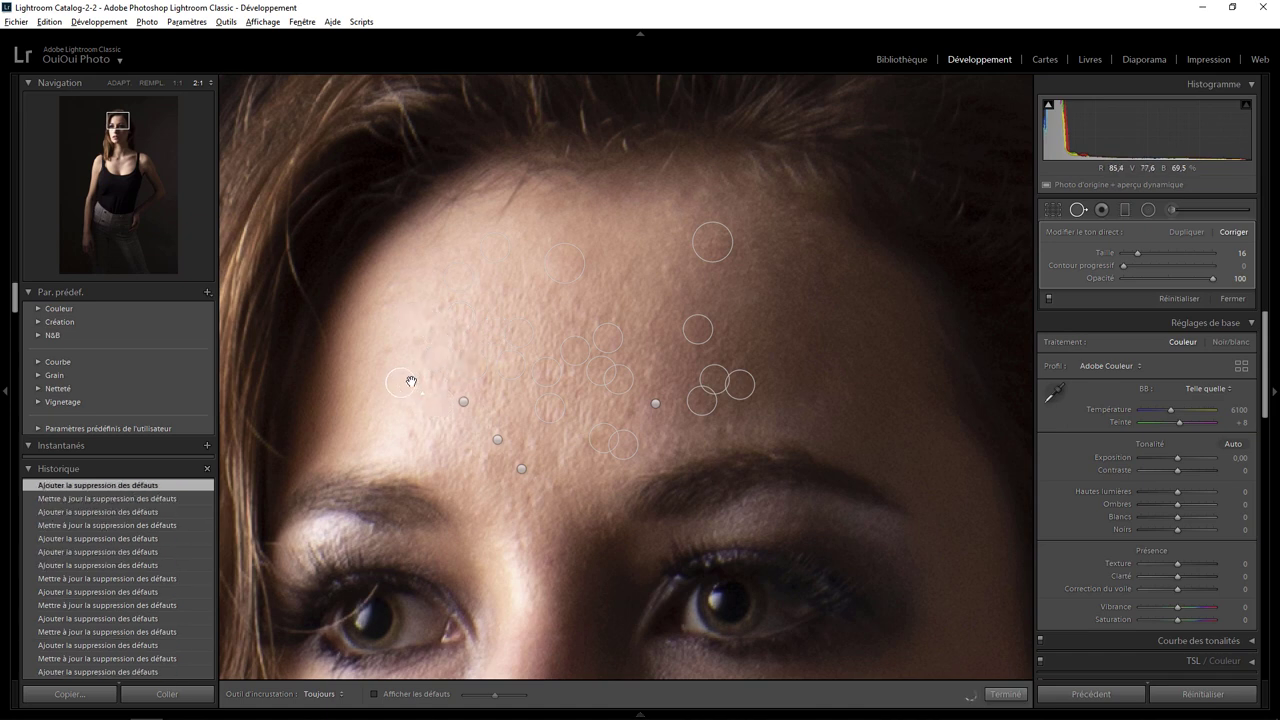
left_click_drag(418, 379, 405, 377)
left_click(478, 360)
left_click_drag(481, 362, 455, 341)
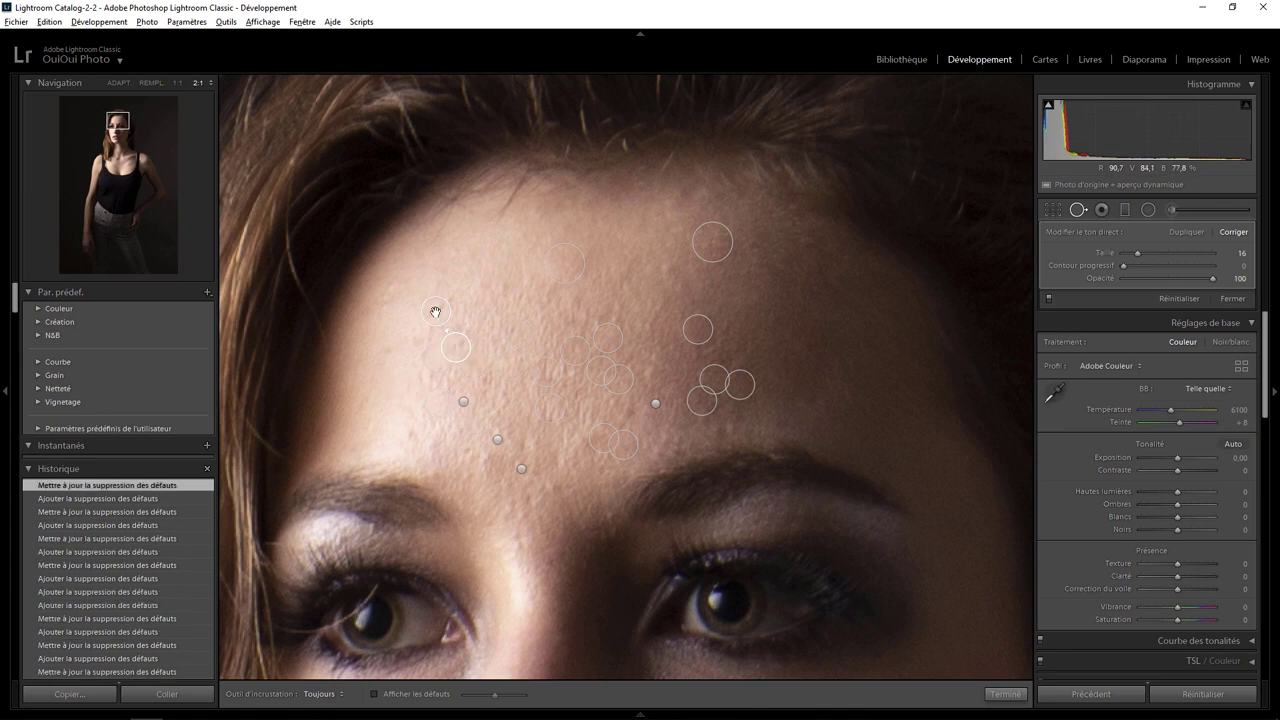
left_click(433, 308)
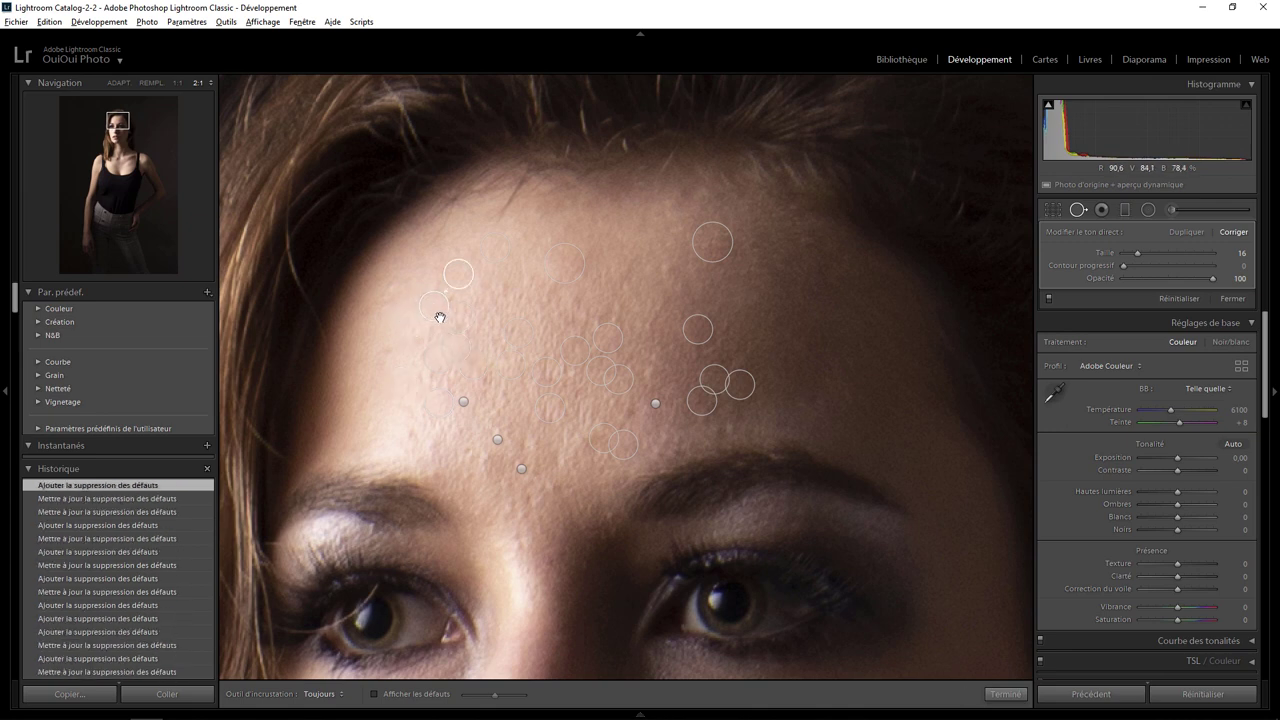
left_click_drag(457, 276, 425, 283)
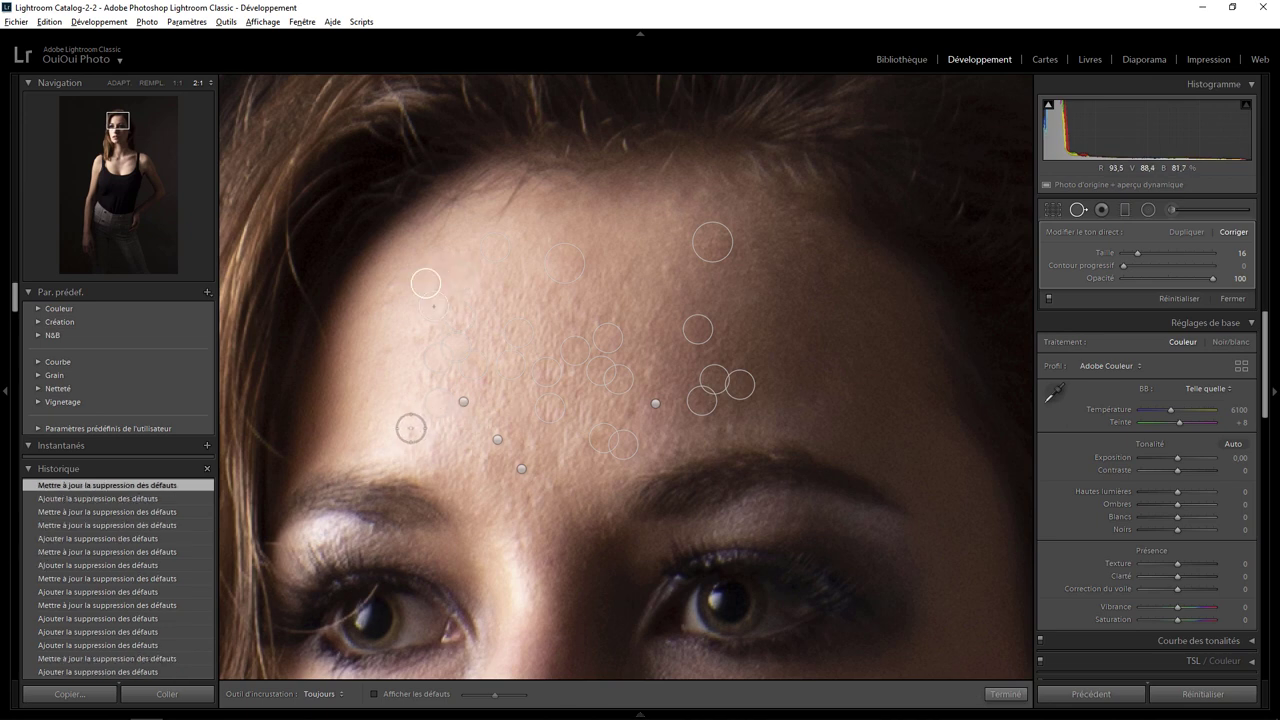
left_click(410, 428)
left_click_drag(399, 411, 455, 433)
left_click(434, 441)
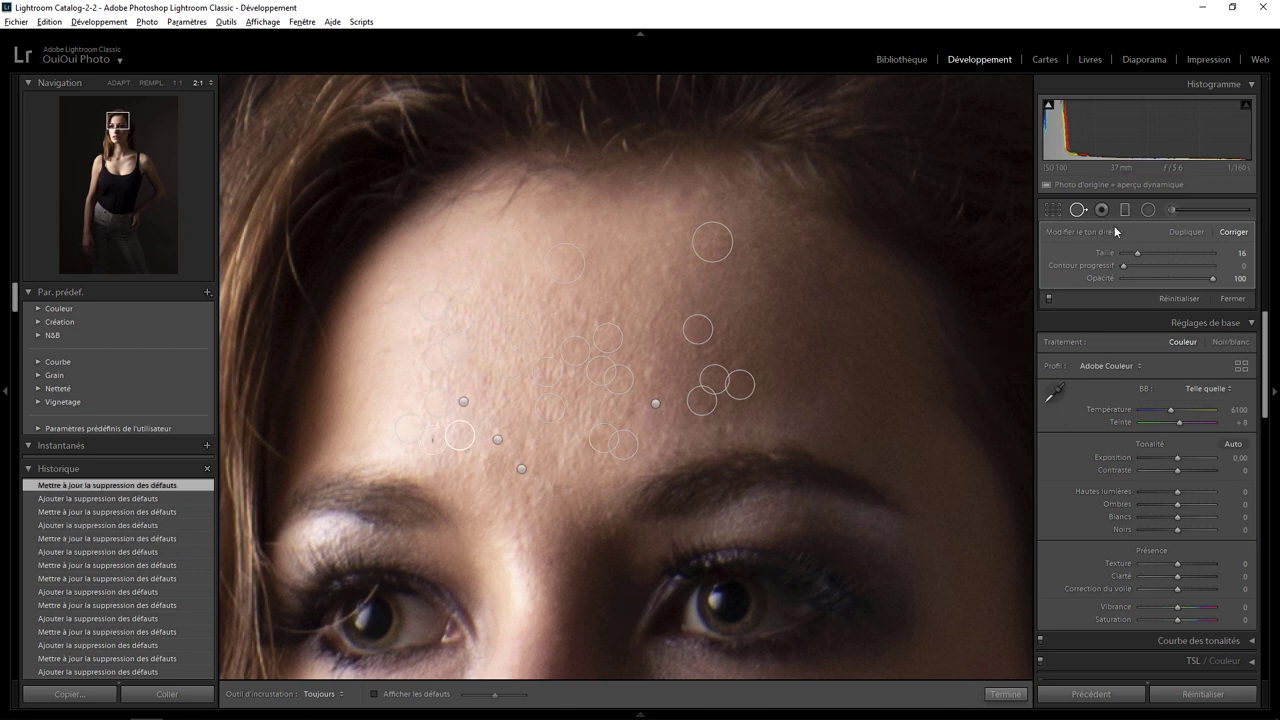
- Add a reset elliptical radial filter over the forehead with Texture at -25
left_click(1147, 211)
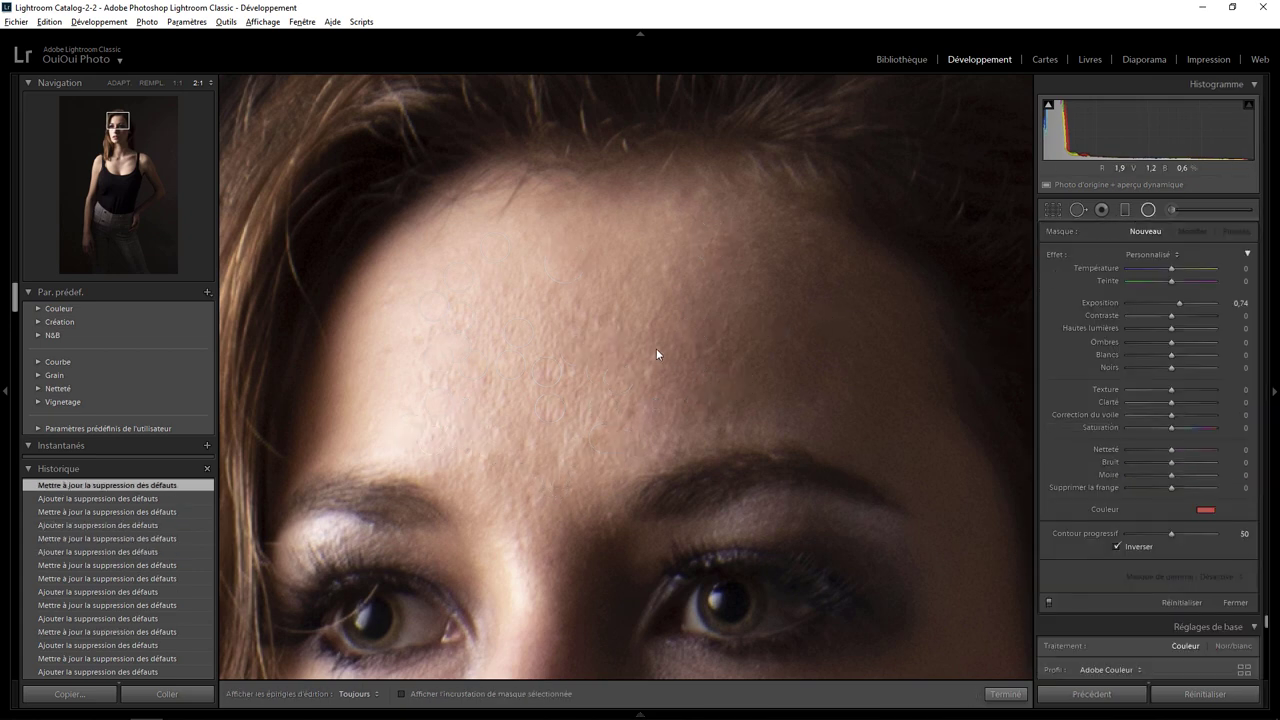
left_click_drag(527, 349, 814, 541)
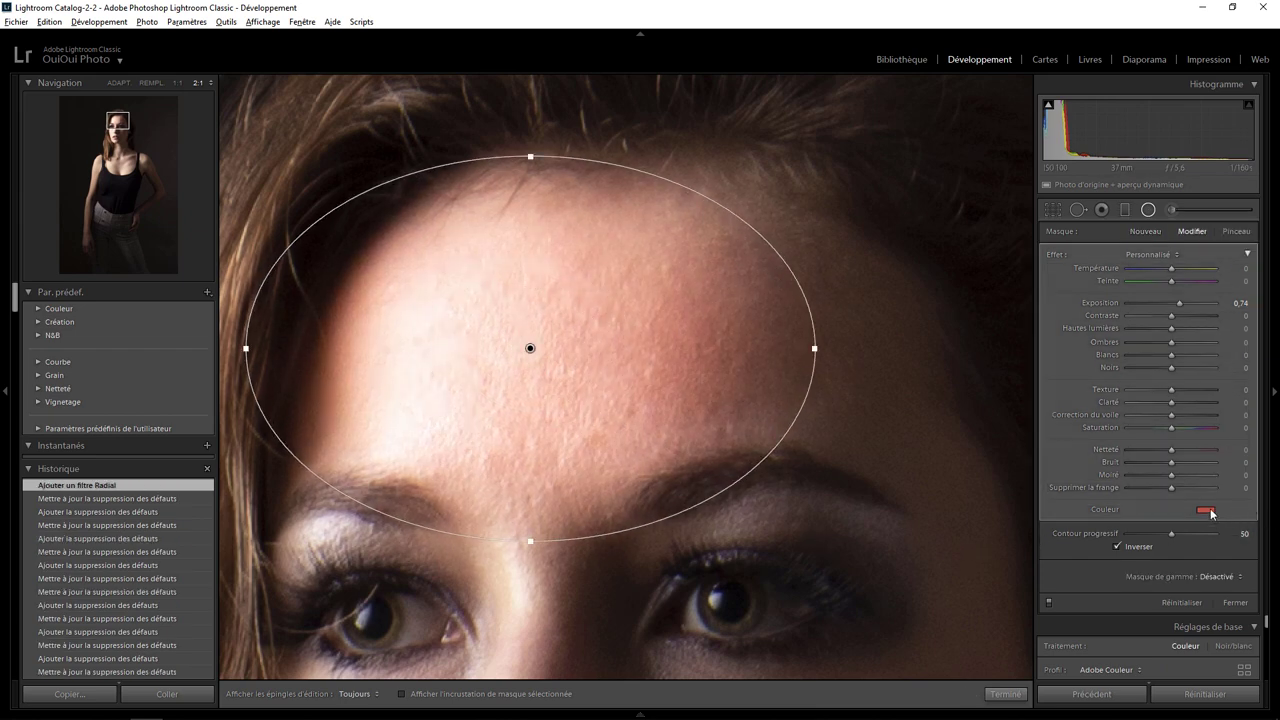
double_click(1057, 255)
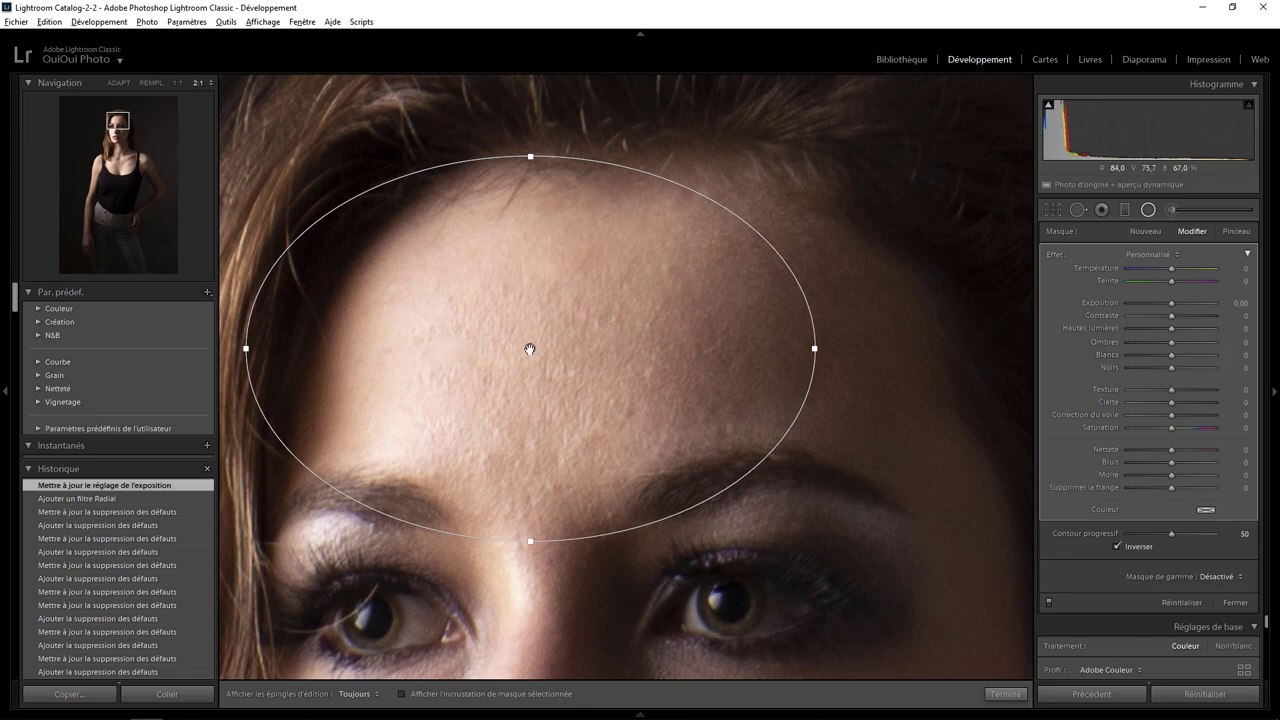
left_click_drag(530, 348, 541, 355)
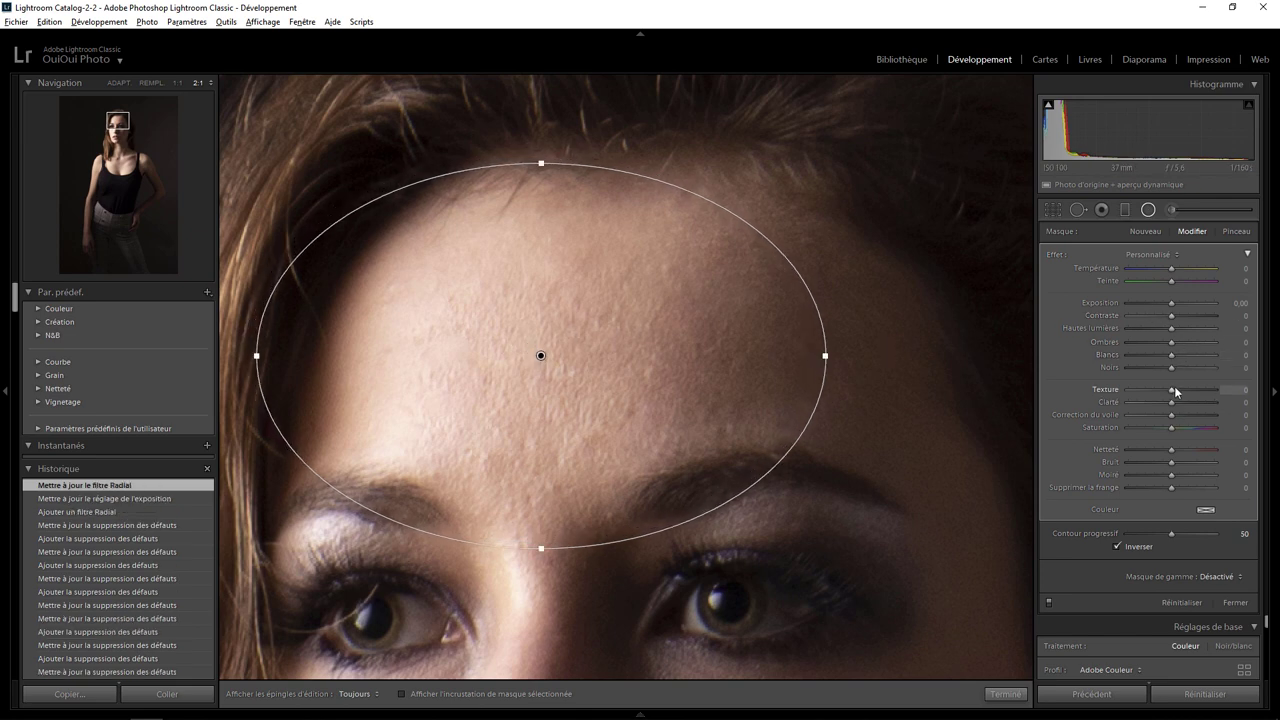
mouse_move(1150, 390)
left_mouse_down()
mouse_move(1092, 389)
mouse_move(1158, 392)
left_mouse_up()
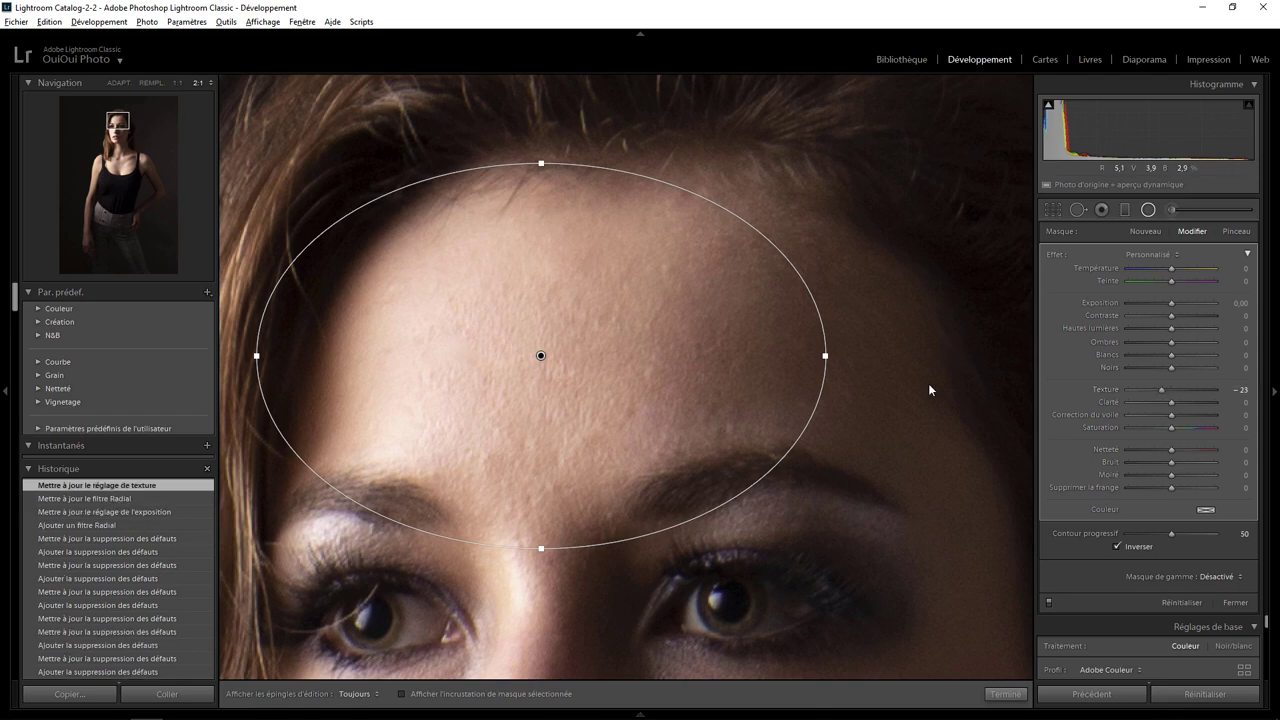
left_click(1005, 693)
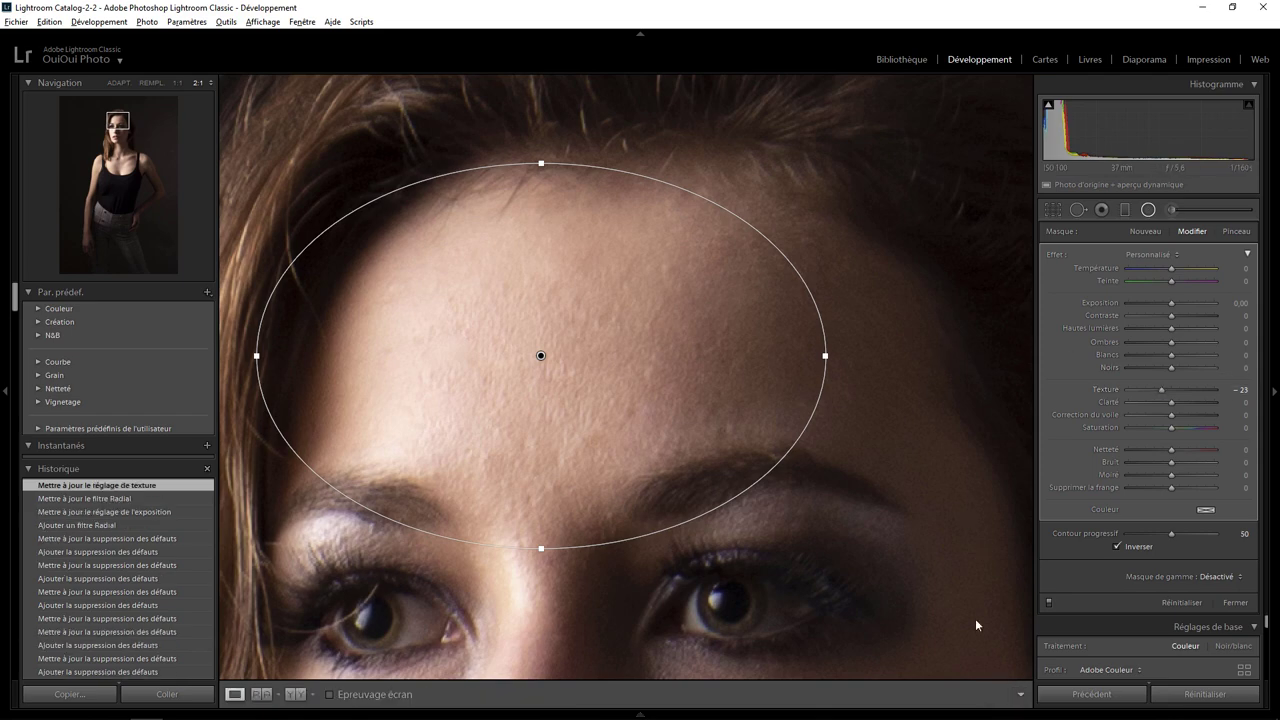
- Zoom in on the face and heal two cheek blemishes beside the nose
left_click(120, 87)
left_click(120, 82)
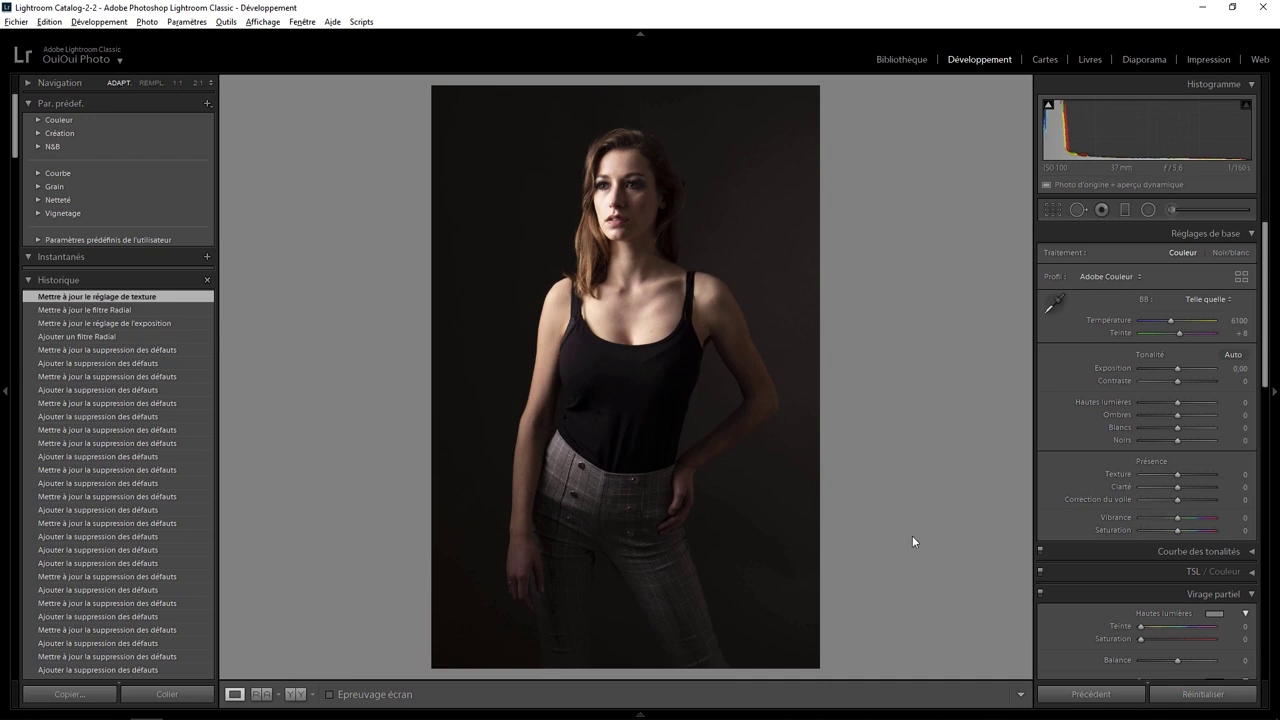
left_click(638, 199)
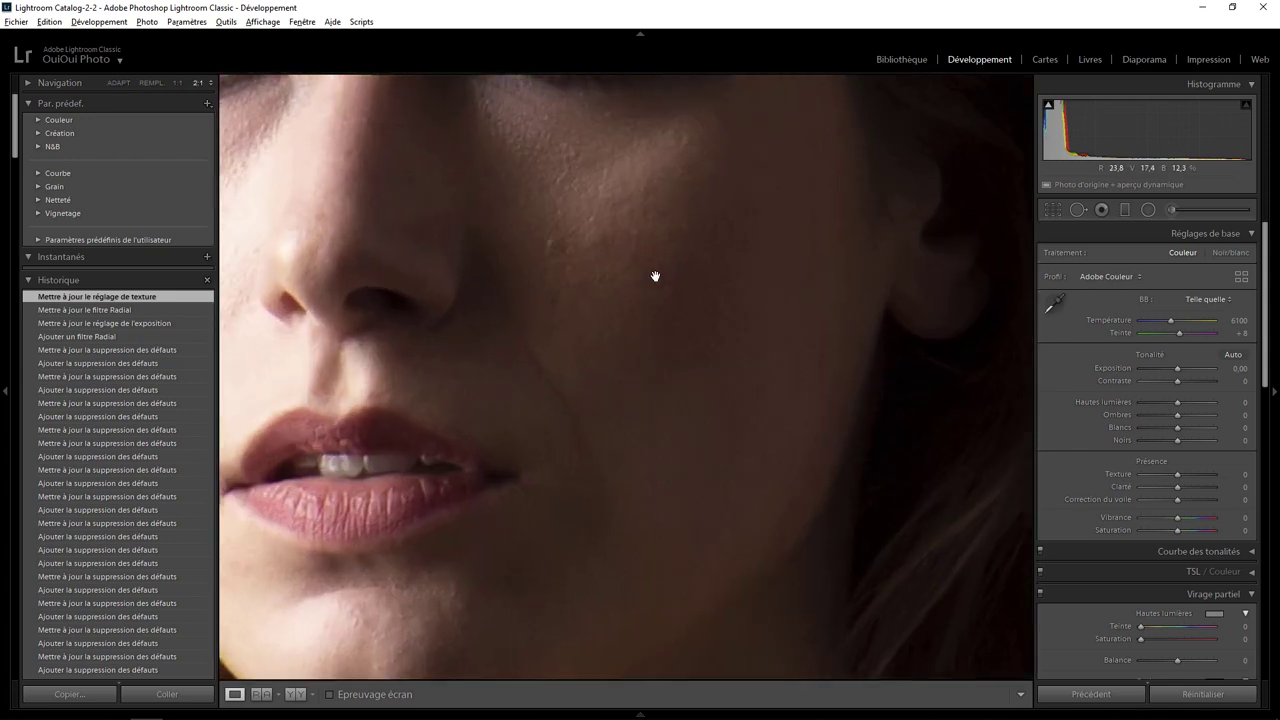
left_click(1077, 210)
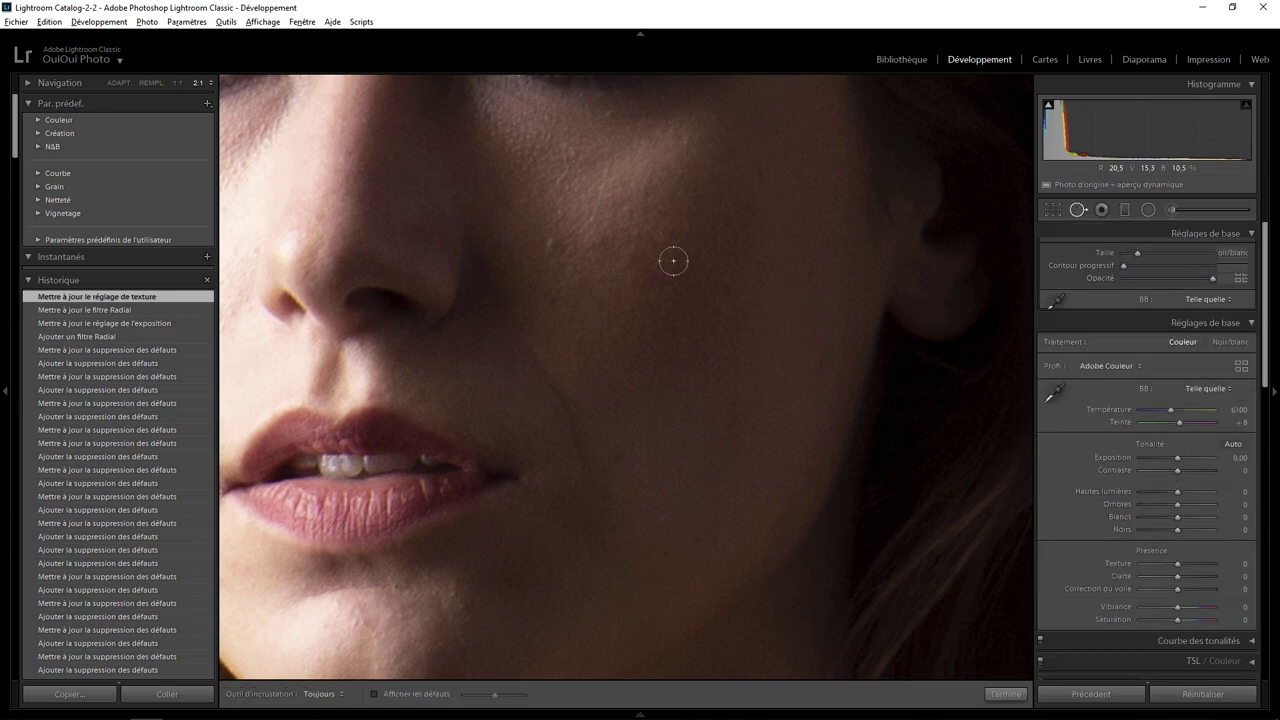
left_click(550, 245)
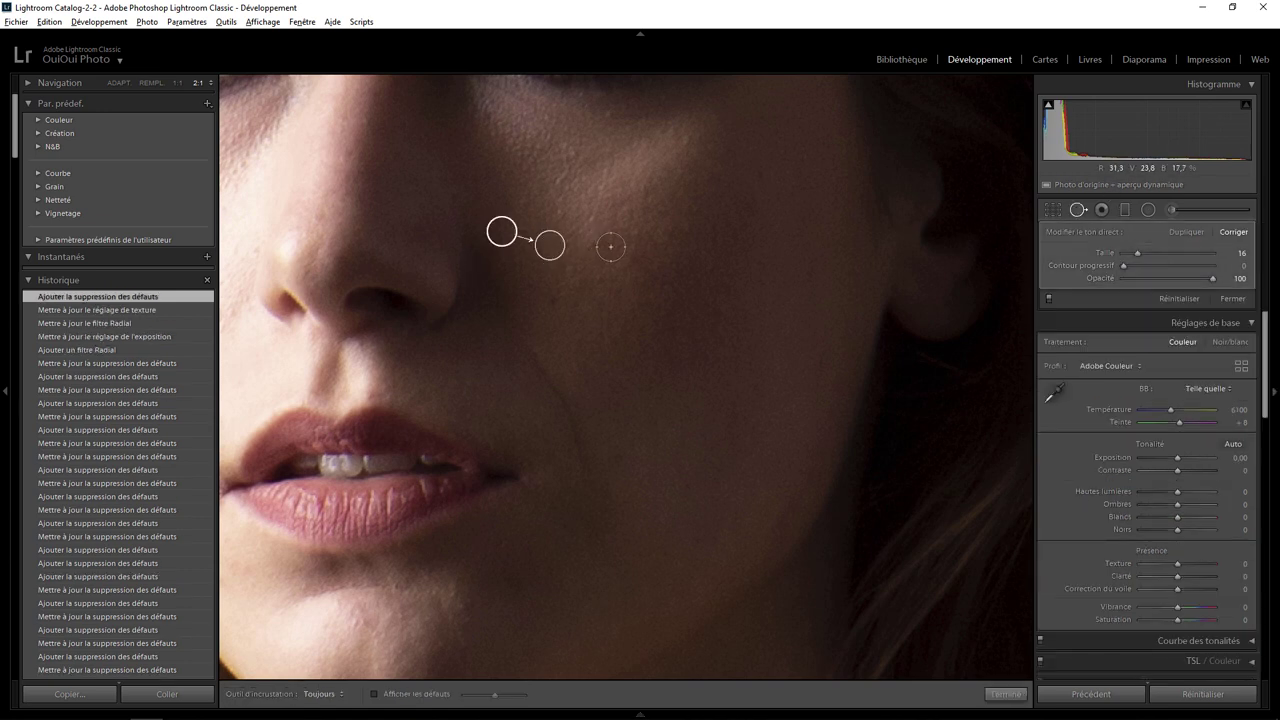
left_click(606, 244)
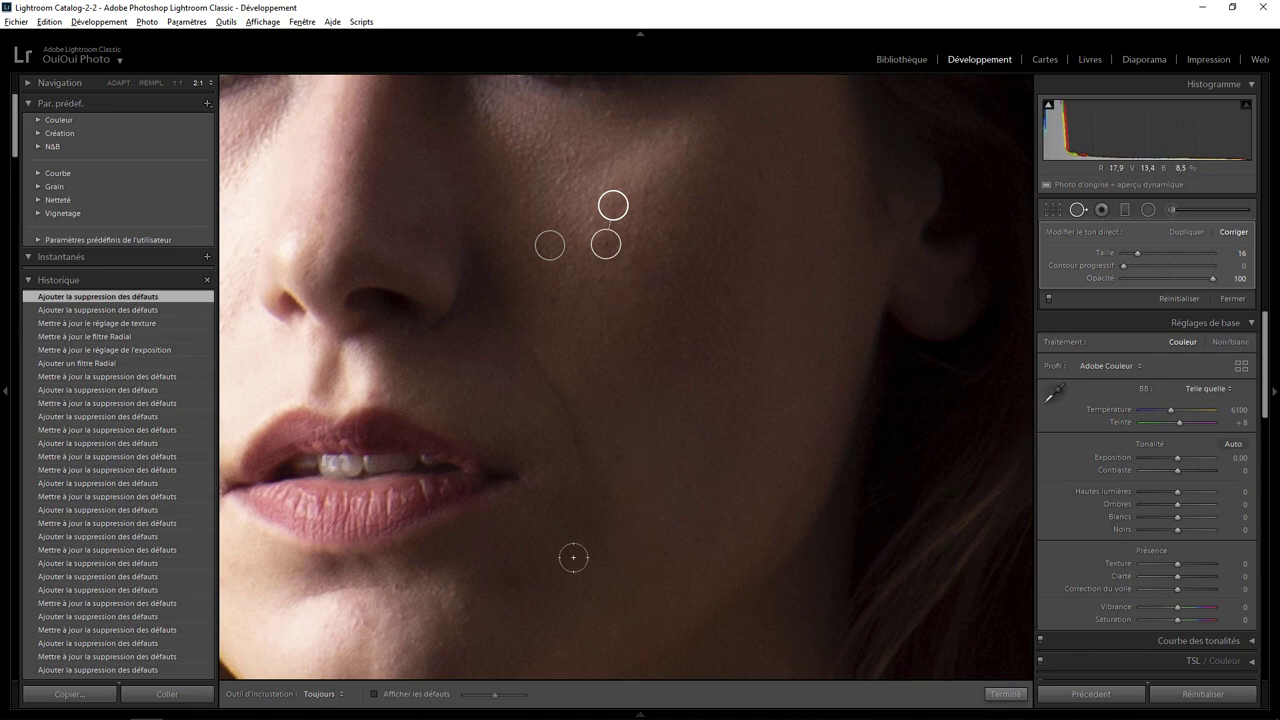
left_click(117, 82)
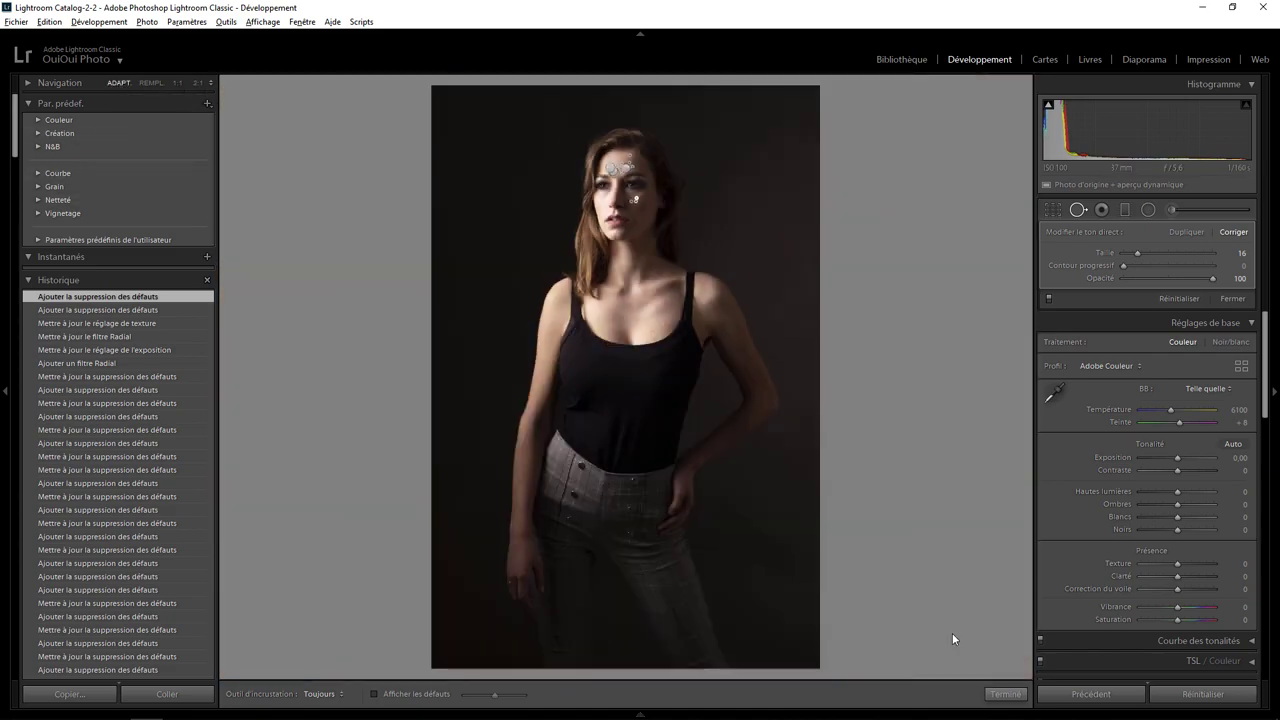
left_click(1005, 693)
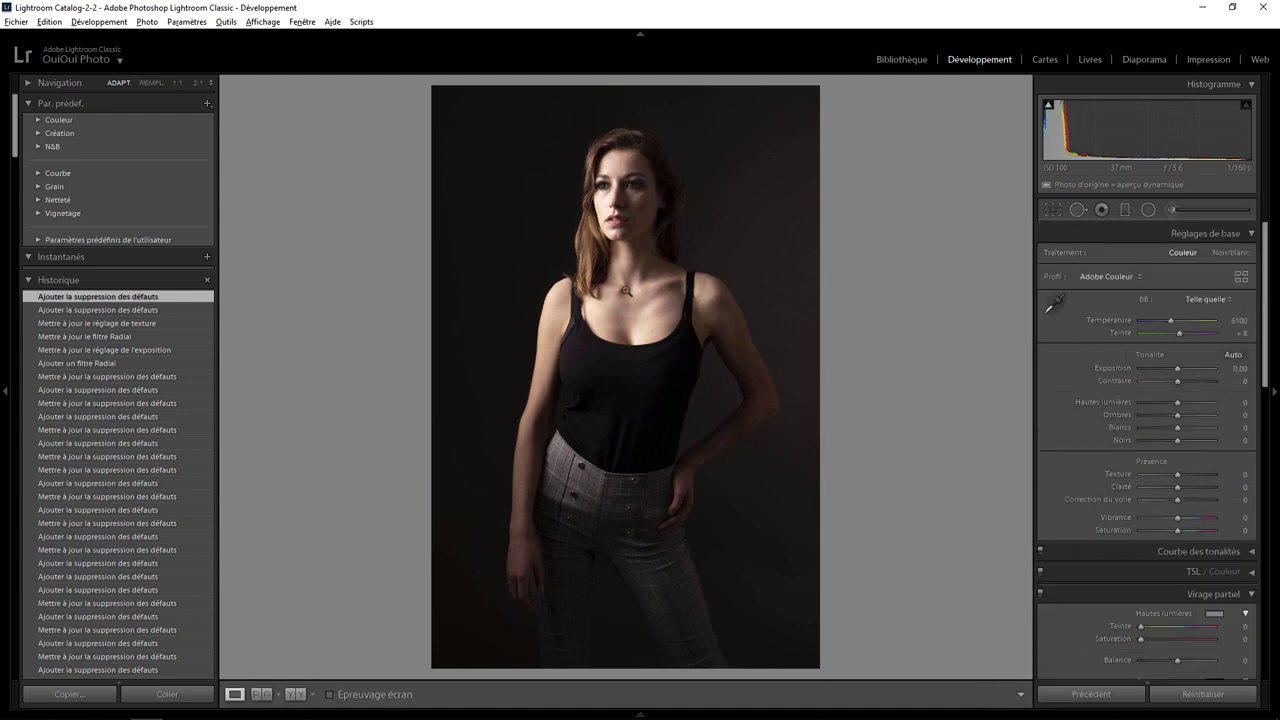
- Zoom onto the chin and heal three chin blemishes with clean-skin sources
left_click(624, 237)
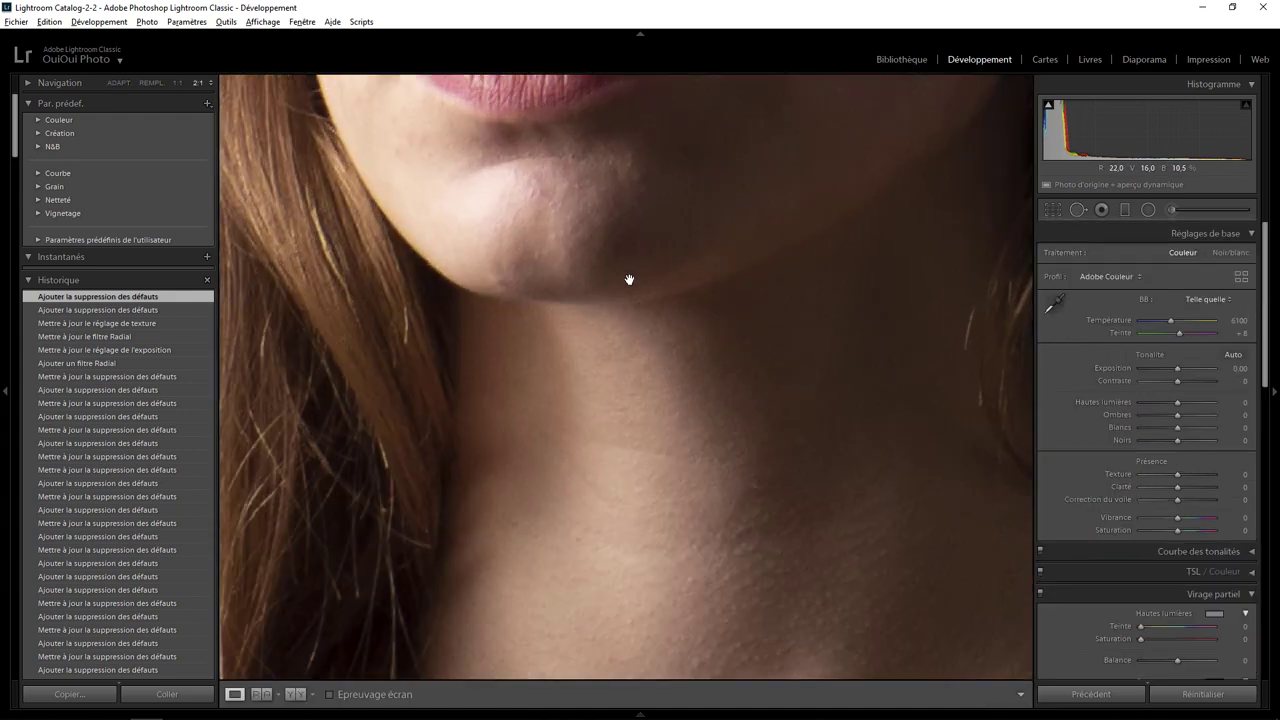
left_click_drag(597, 326, 577, 348)
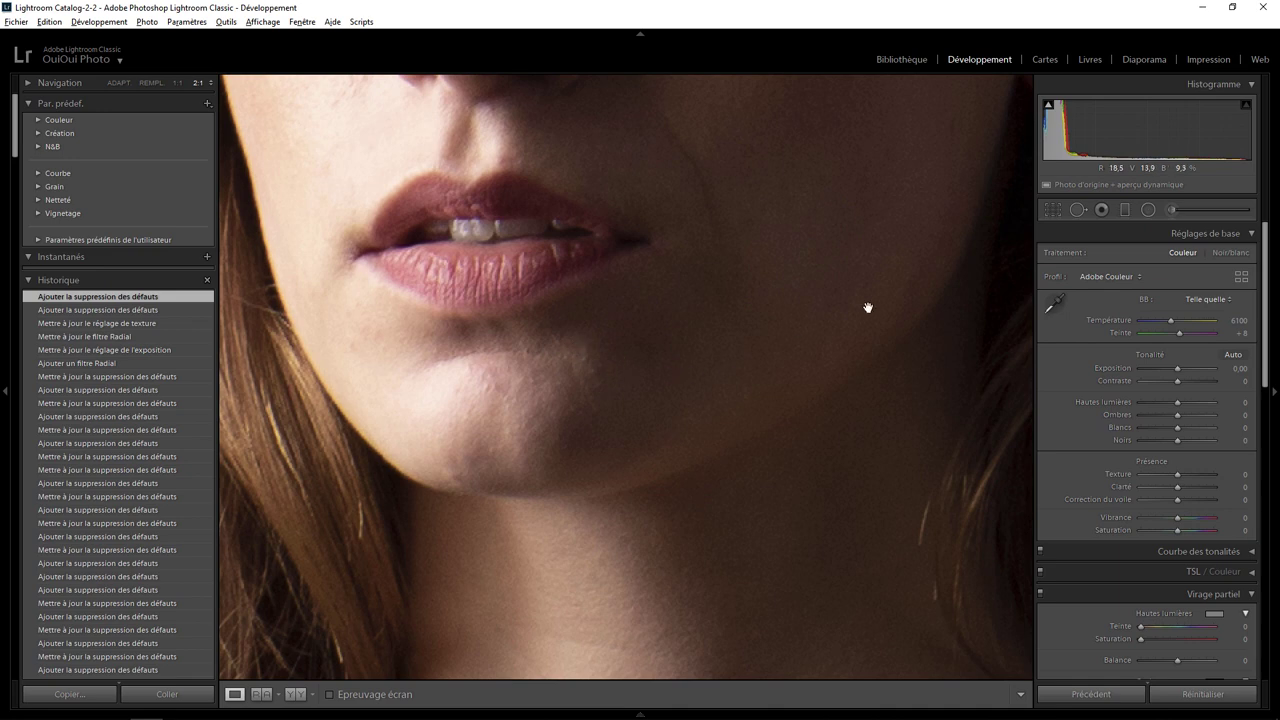
left_click(1077, 210)
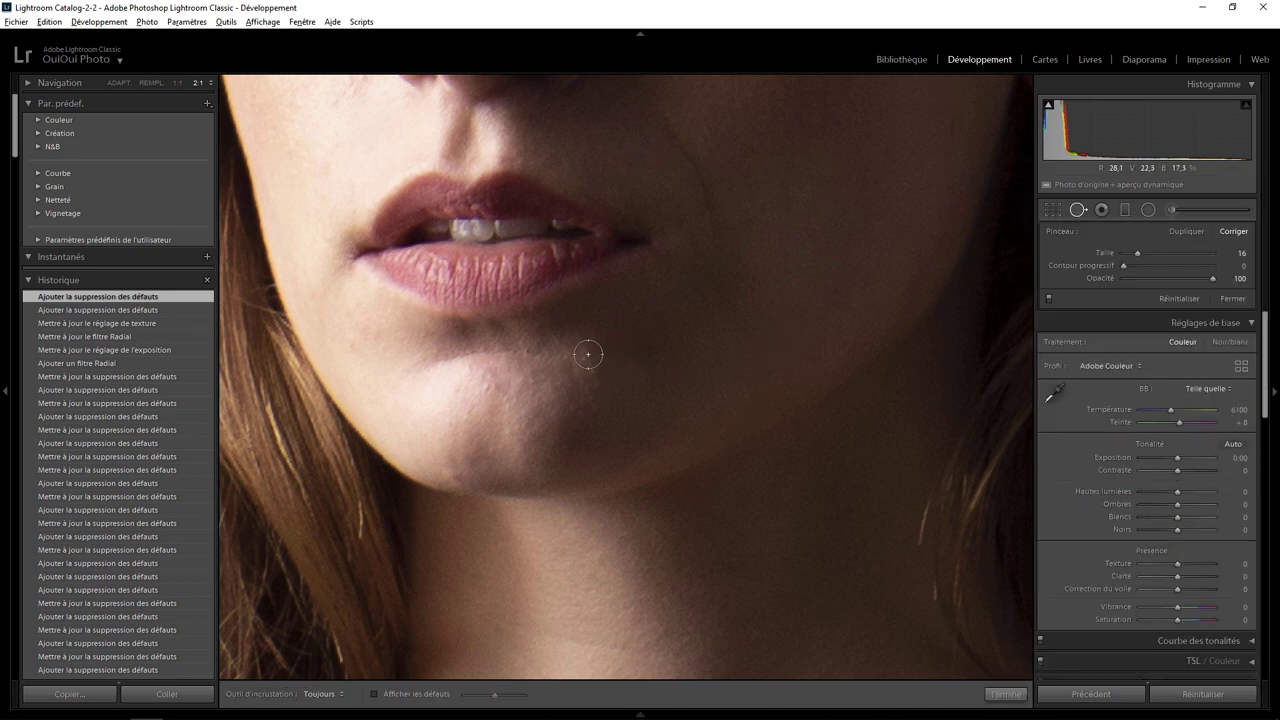
mouse_move(588, 354)
left_mouse_down()
mouse_move(606, 388)
mouse_move(683, 402)
left_mouse_up()
left_click(488, 381)
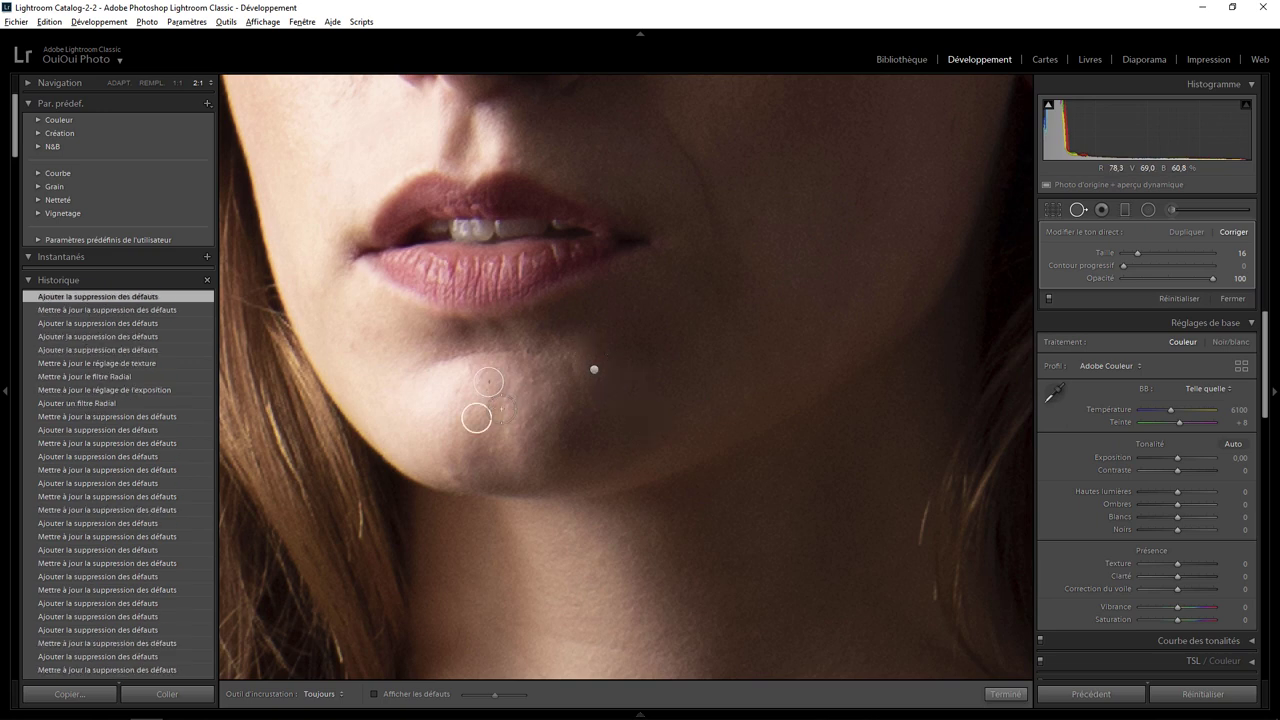
left_click_drag(474, 414, 528, 430)
left_click(534, 380)
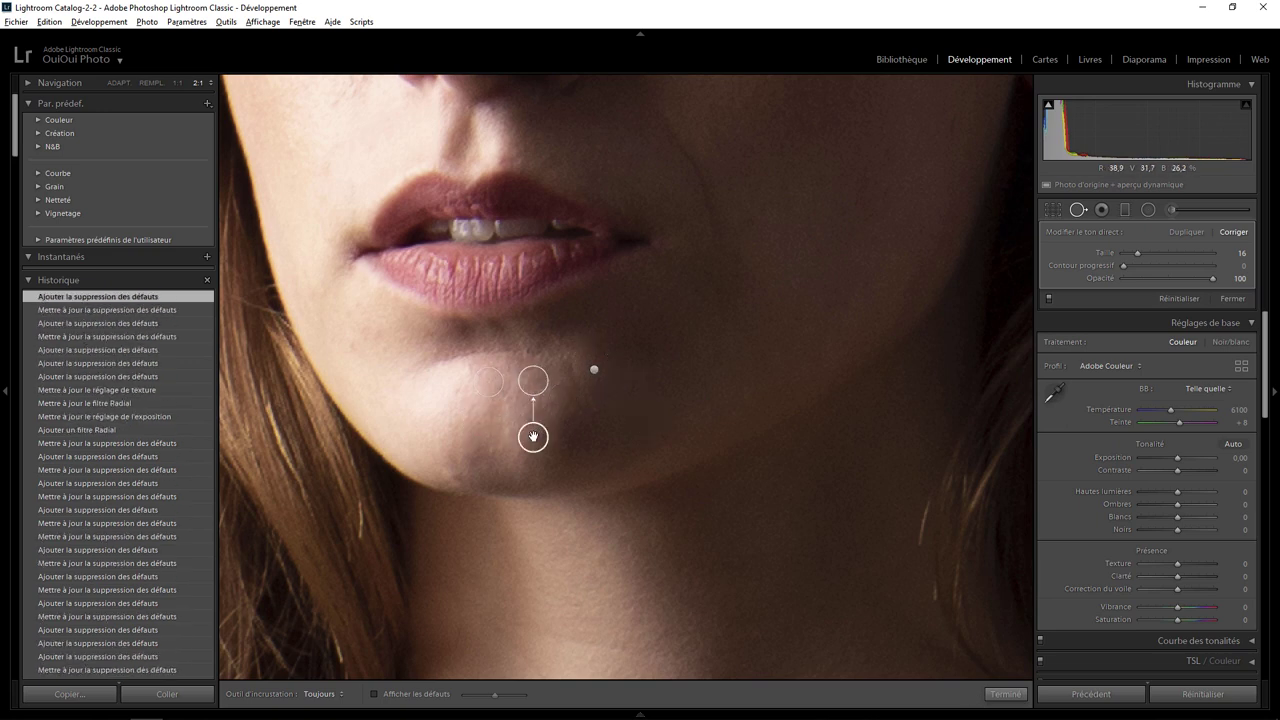
left_click_drag(533, 437, 574, 443)
- Paint a heal stroke down the left chin edge and resample its source nearby
left_click(454, 431)
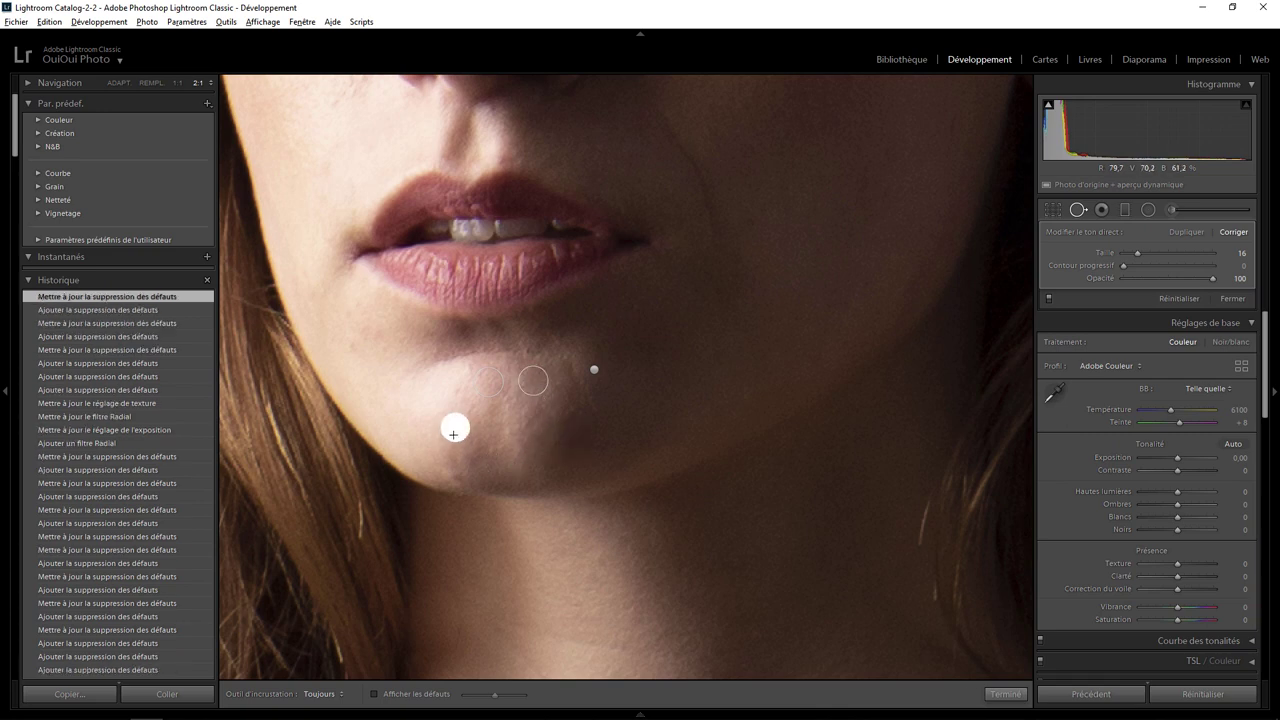
left_click_drag(453, 434, 458, 476)
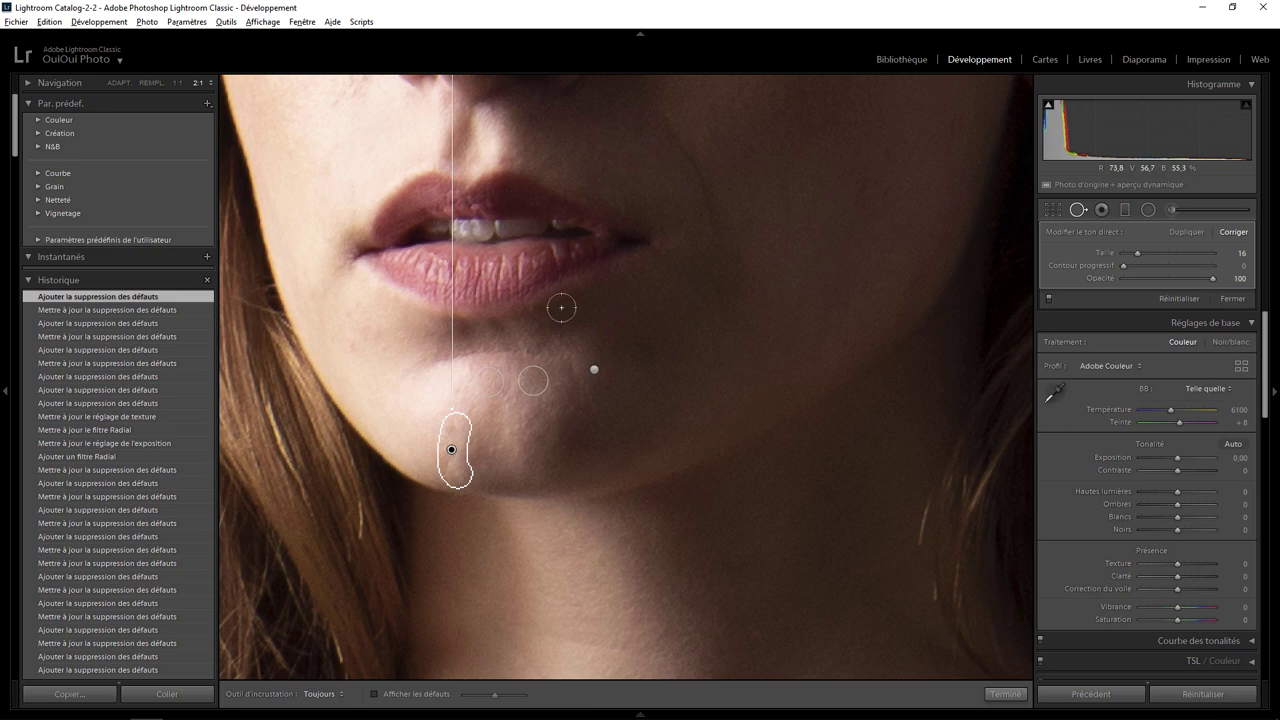
key("shift")
key("slash")
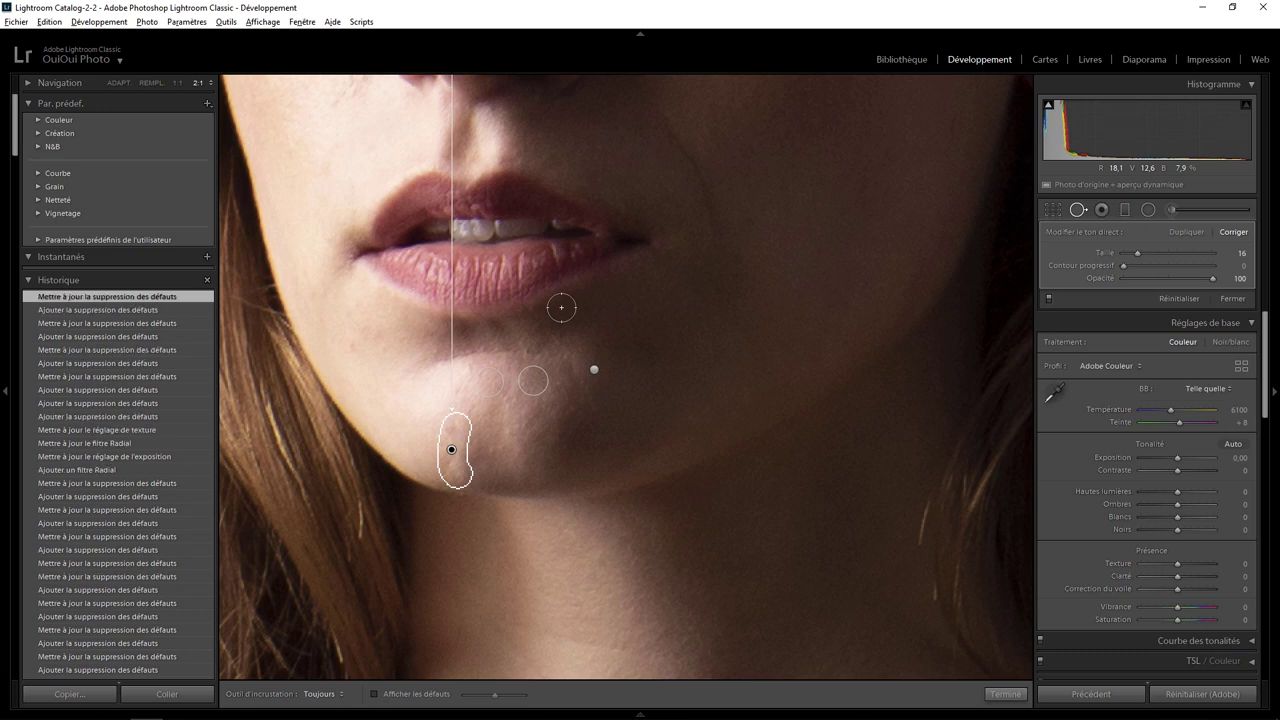
key("slash")
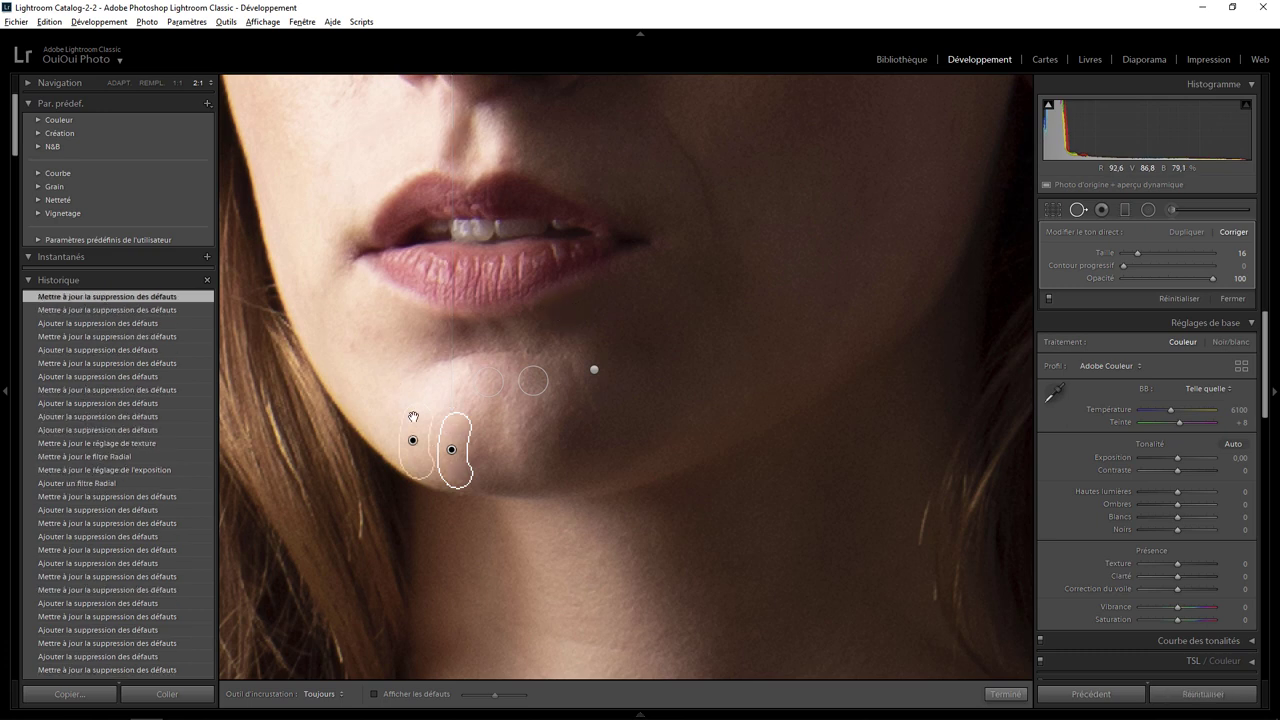
left_click_drag(413, 440, 409, 404)
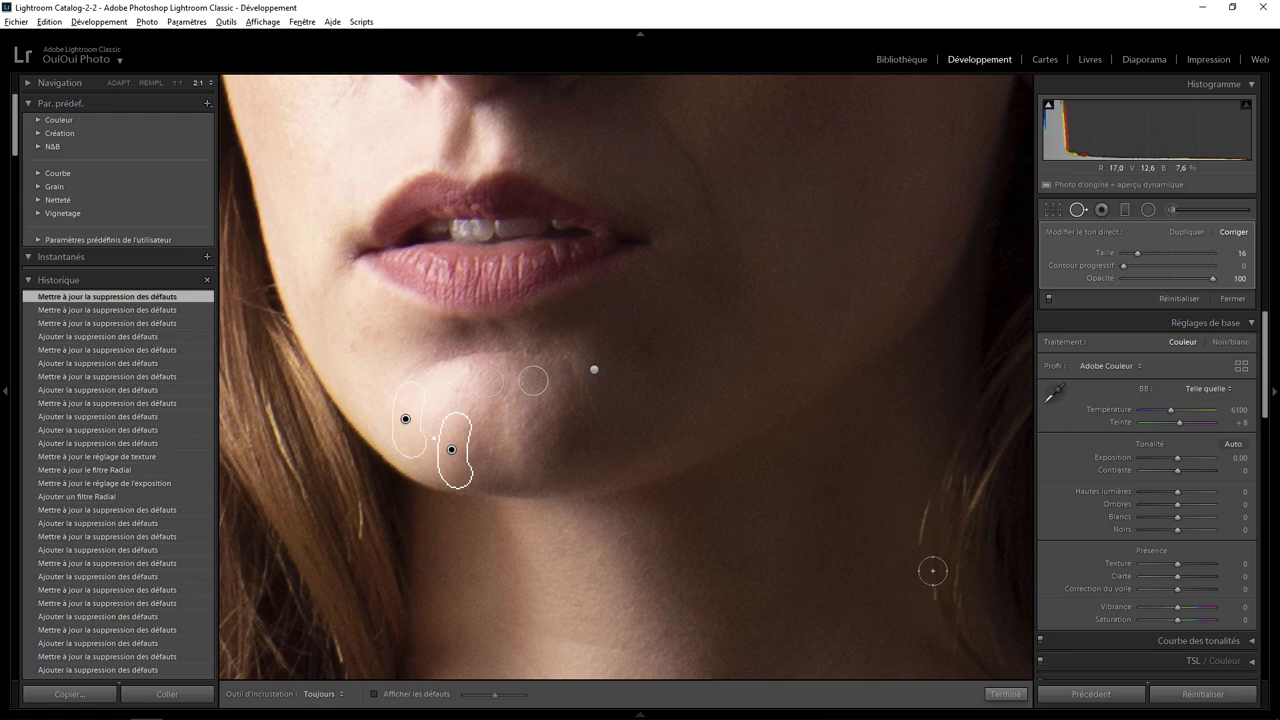
- Add a radial filter over the eye and upper cheek with Exposure 0.37
left_click(1005, 693)
left_click(626, 349)
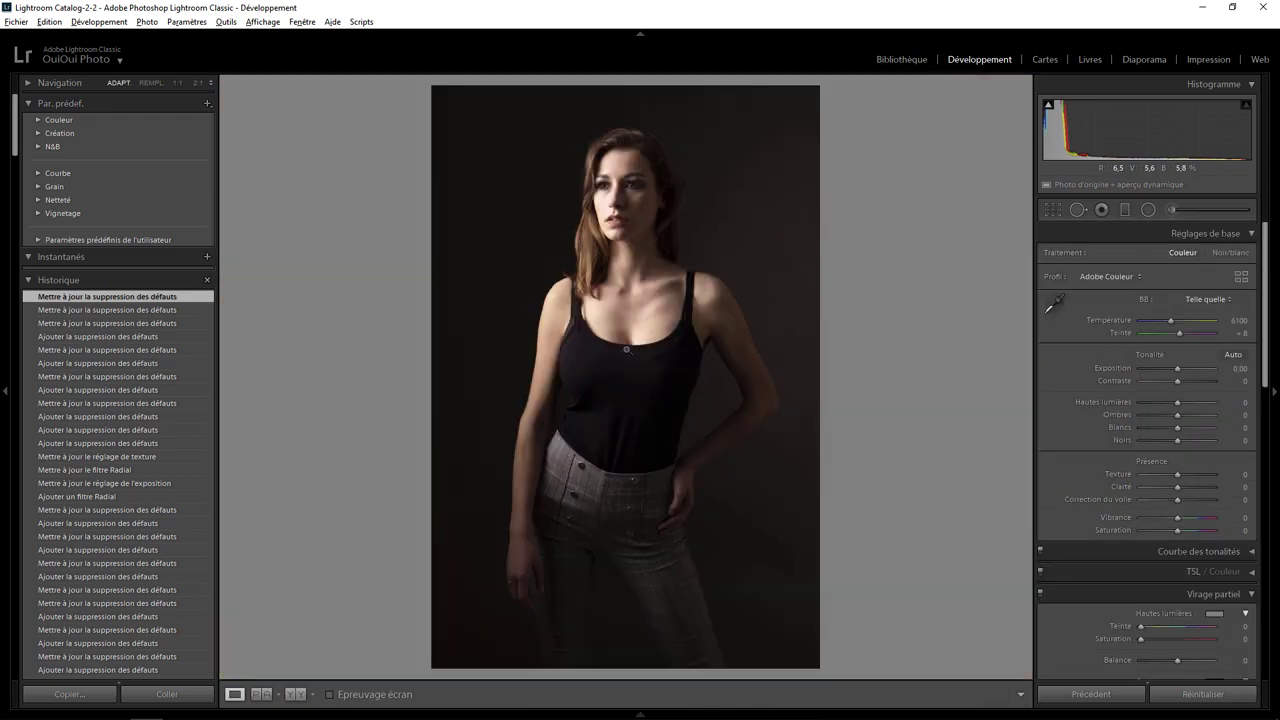
left_click(638, 198)
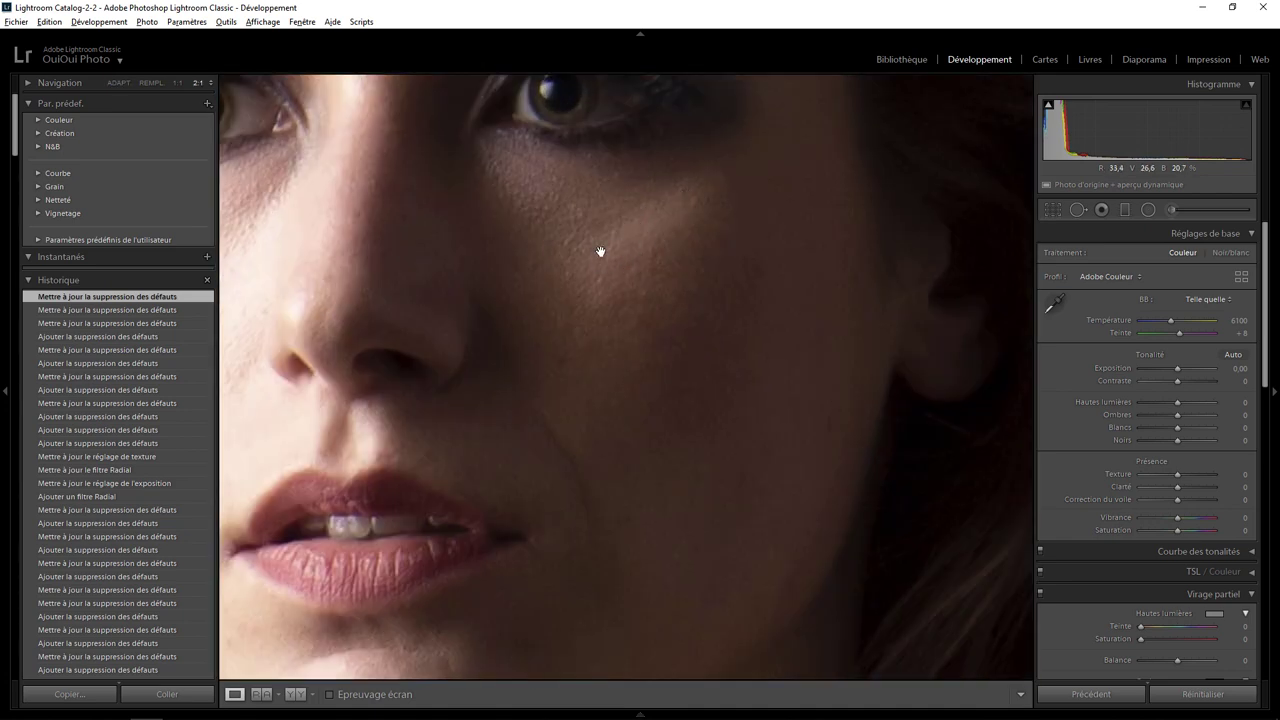
left_click(639, 239)
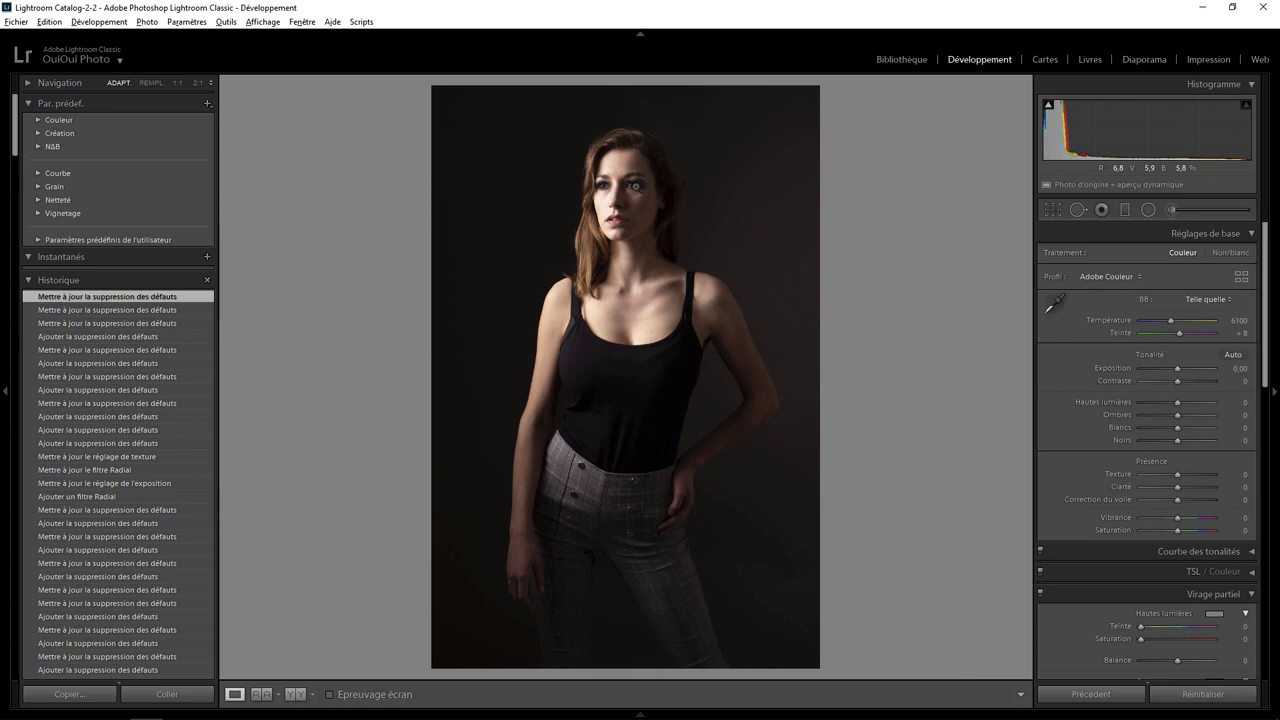
left_click(639, 188)
left_click_drag(631, 223, 627, 299)
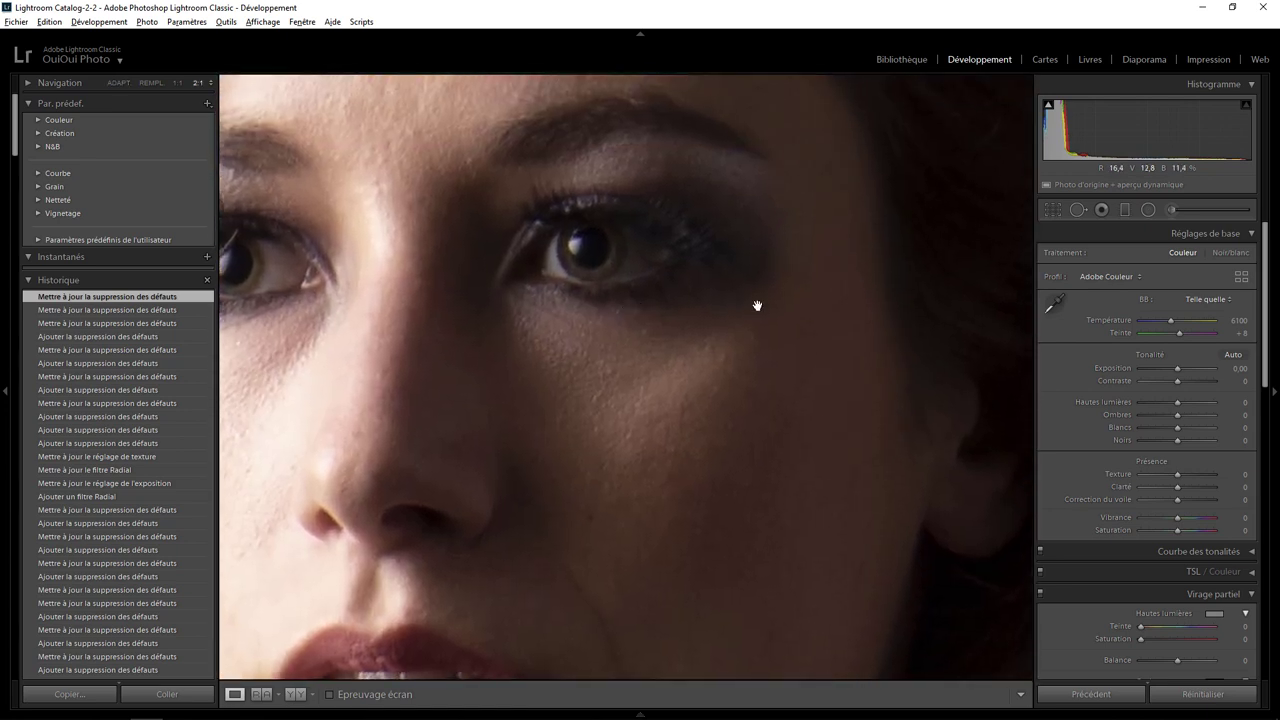
left_click(1148, 210)
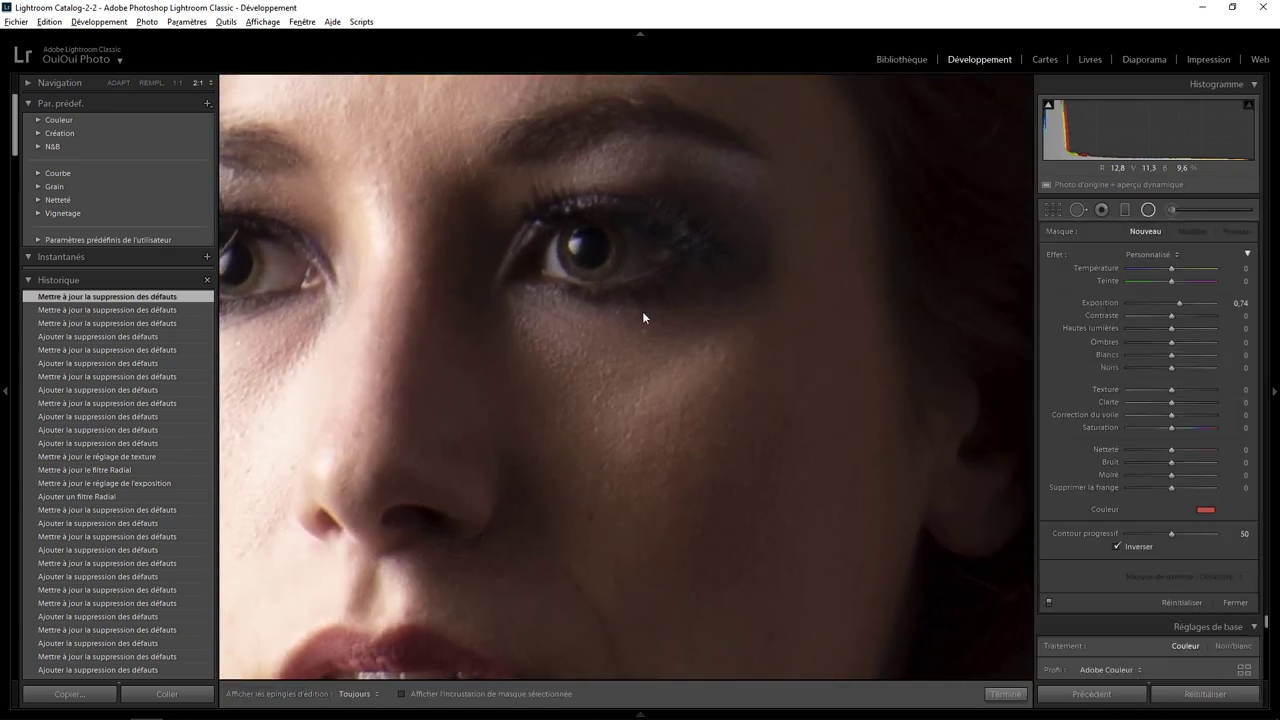
left_click_drag(618, 266, 792, 492)
left_click_drag(641, 272, 644, 343)
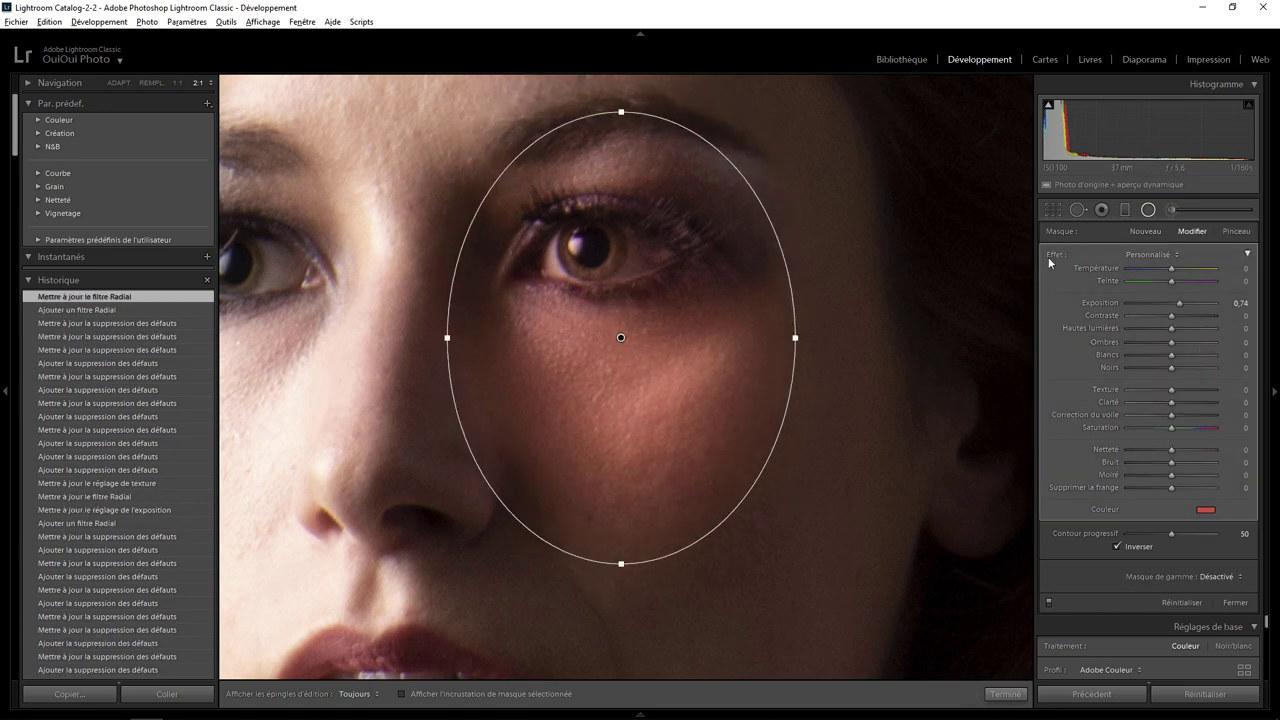
left_click_drag(1179, 302, 1173, 304)
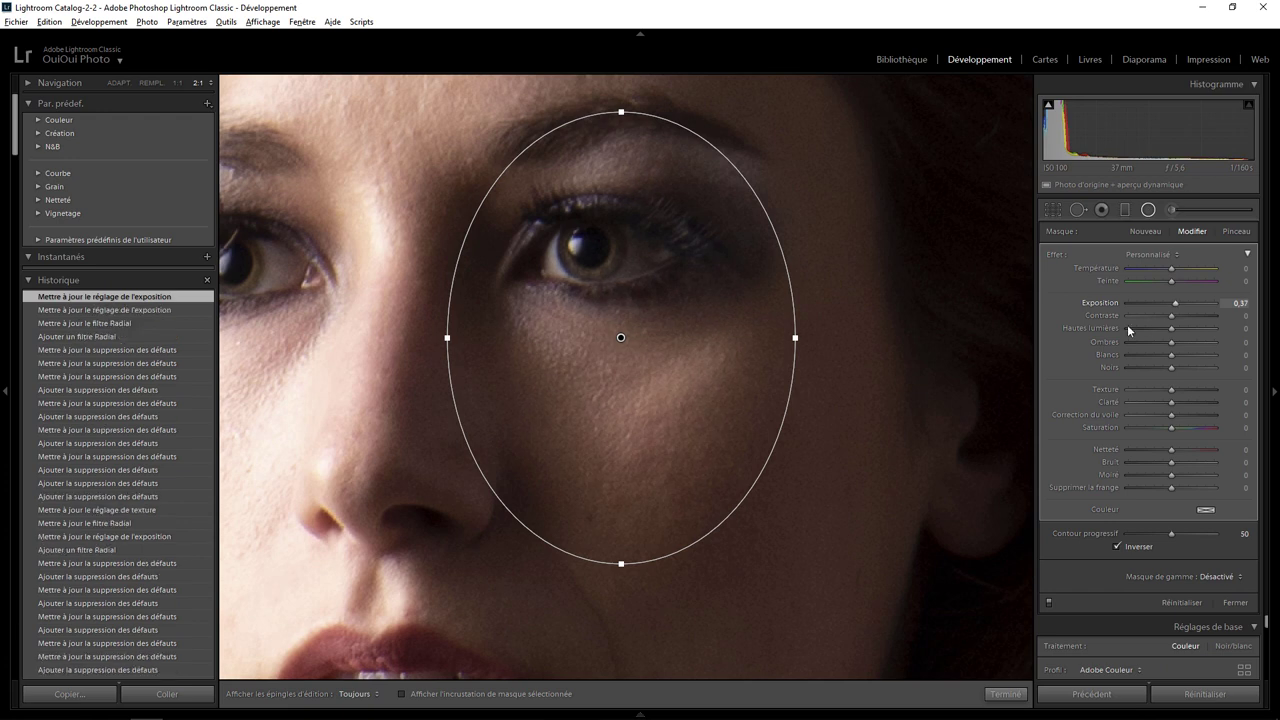
- Add a diagonal radial filter on the cheek with Exposure 0 and Whites -31
left_click(1153, 232)
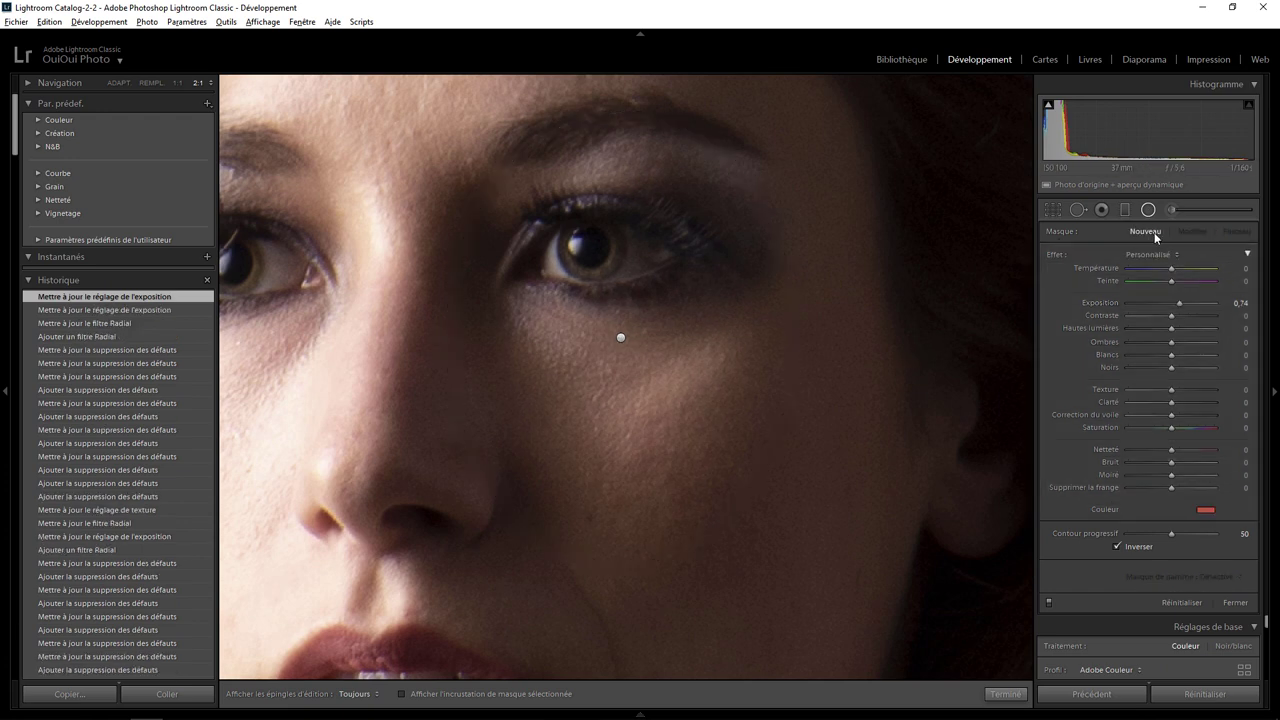
left_click_drag(687, 389, 594, 430)
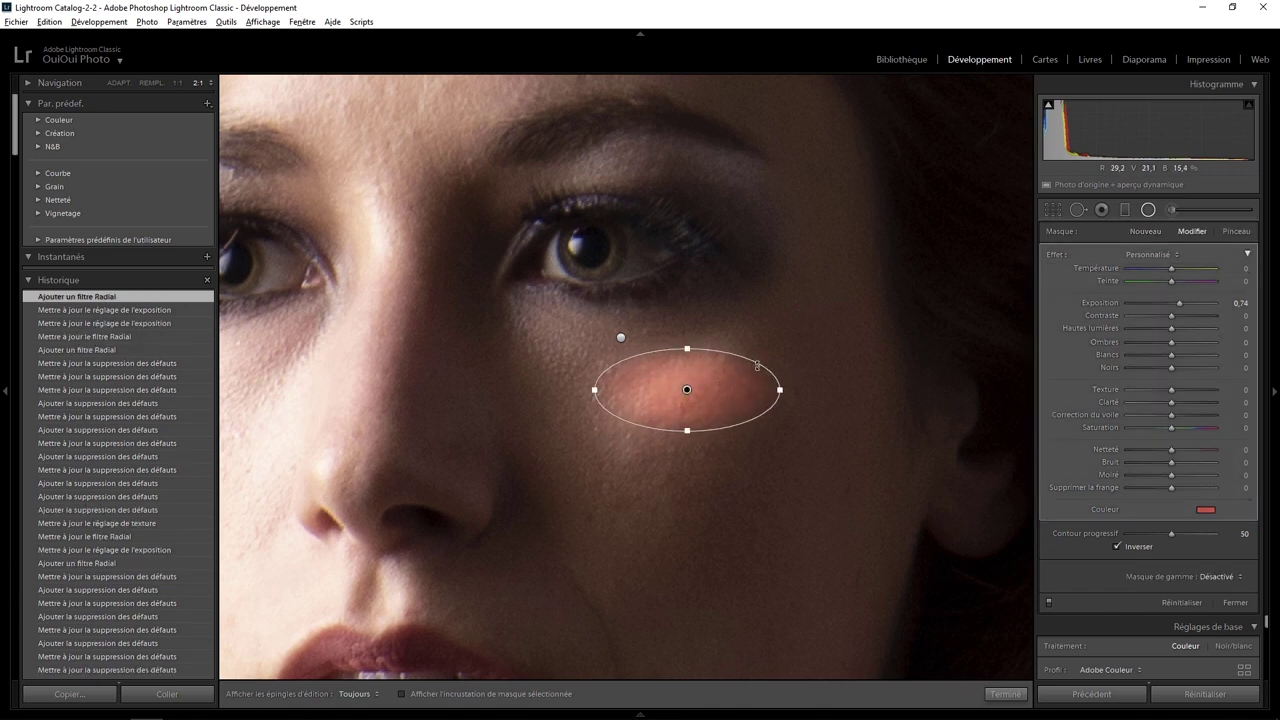
left_click_drag(750, 369, 738, 318)
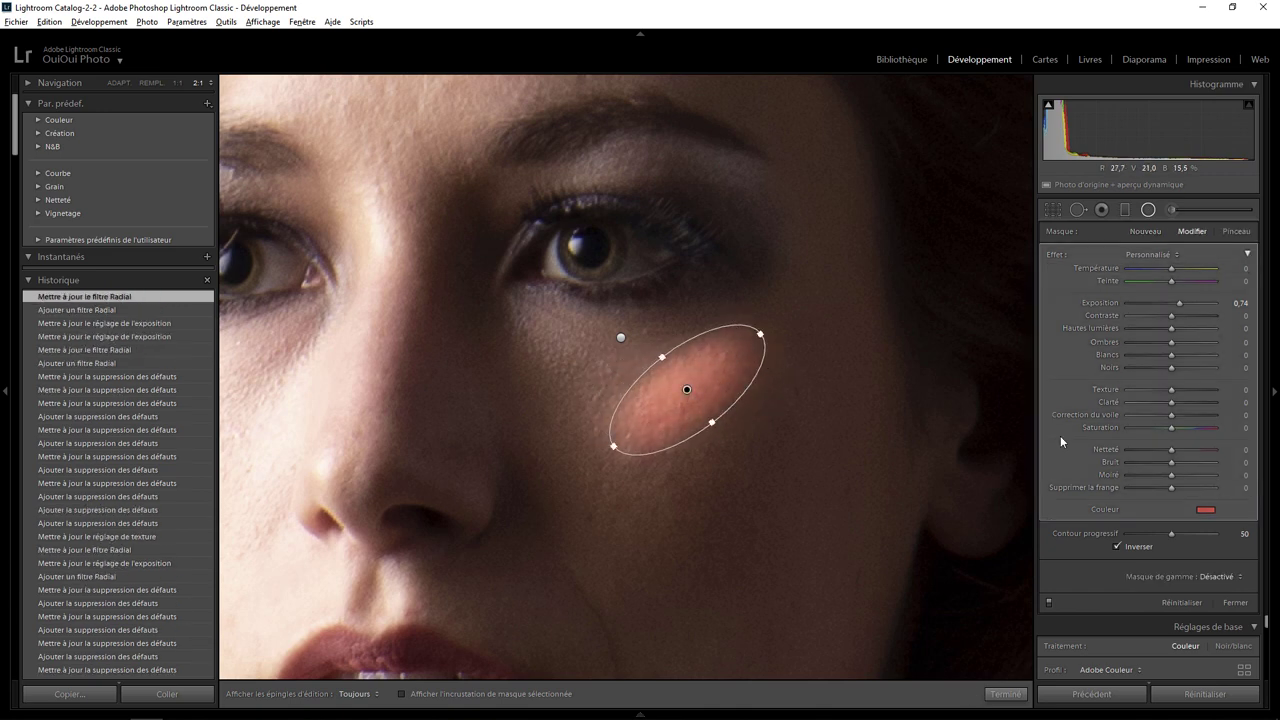
double_click(1058, 258)
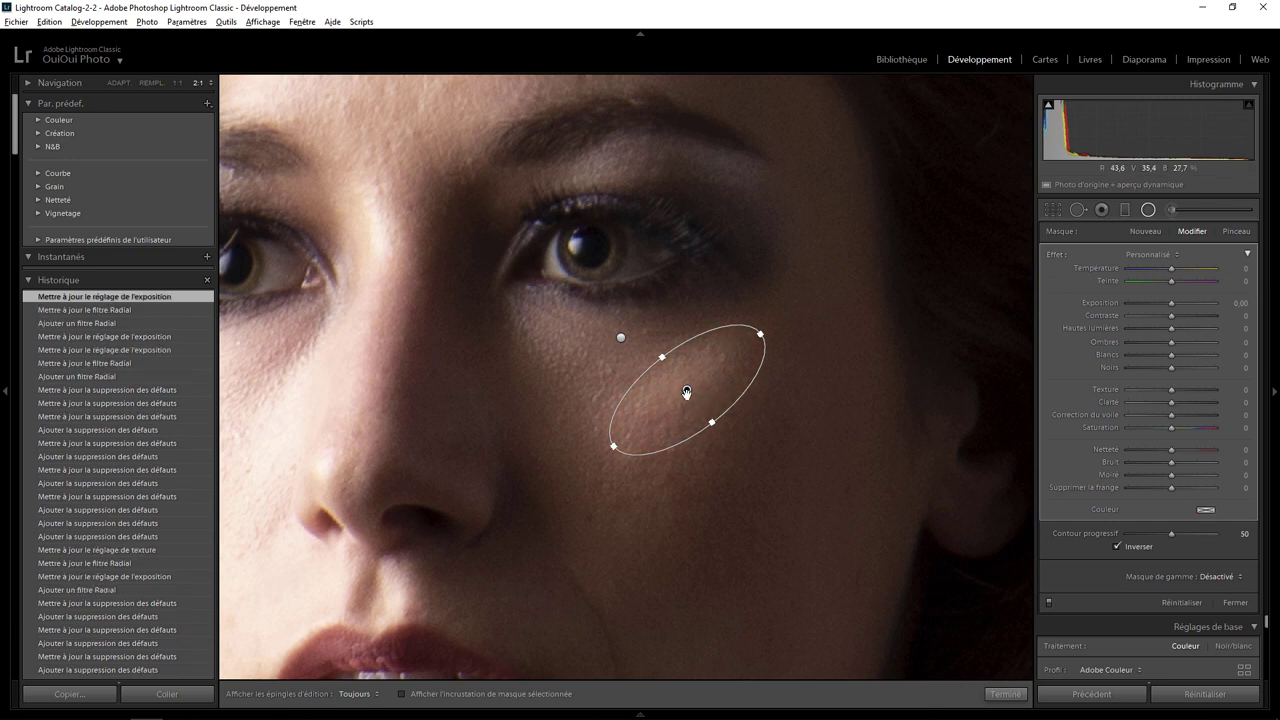
mouse_move(687, 391)
left_mouse_down()
mouse_move(694, 400)
mouse_move(677, 380)
left_mouse_up()
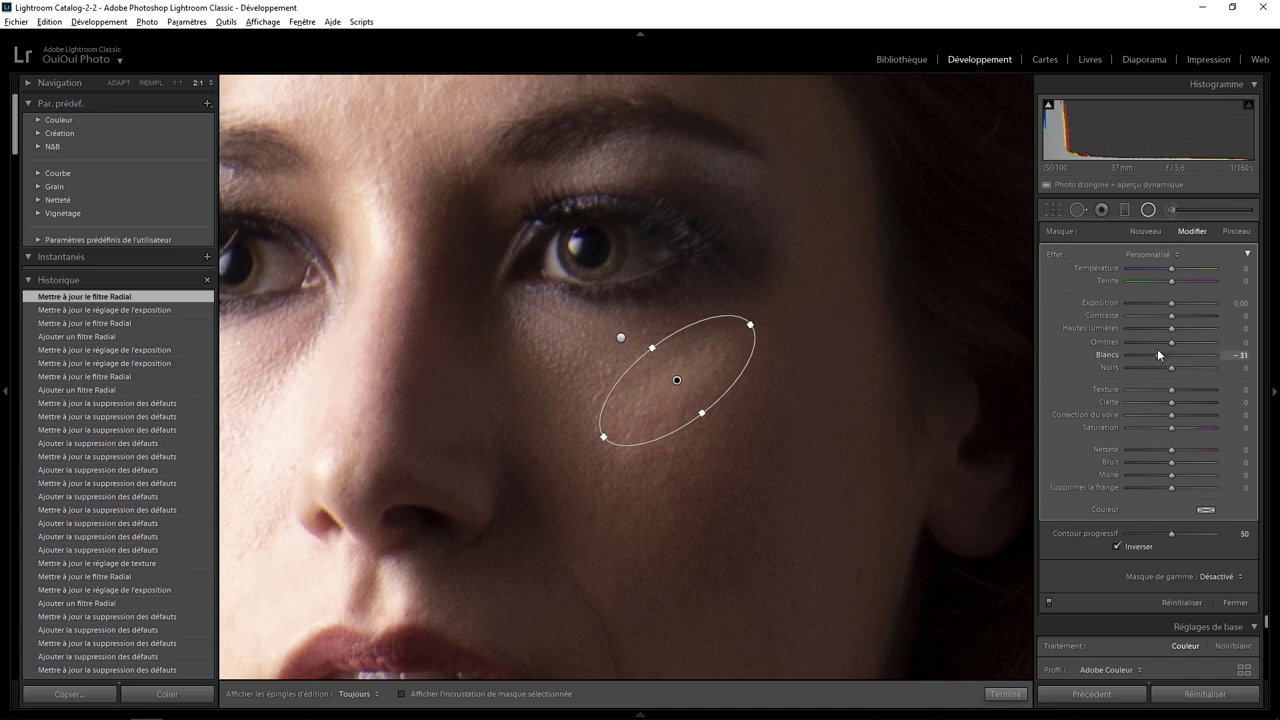
left_click_drag(1157, 348, 1155, 349)
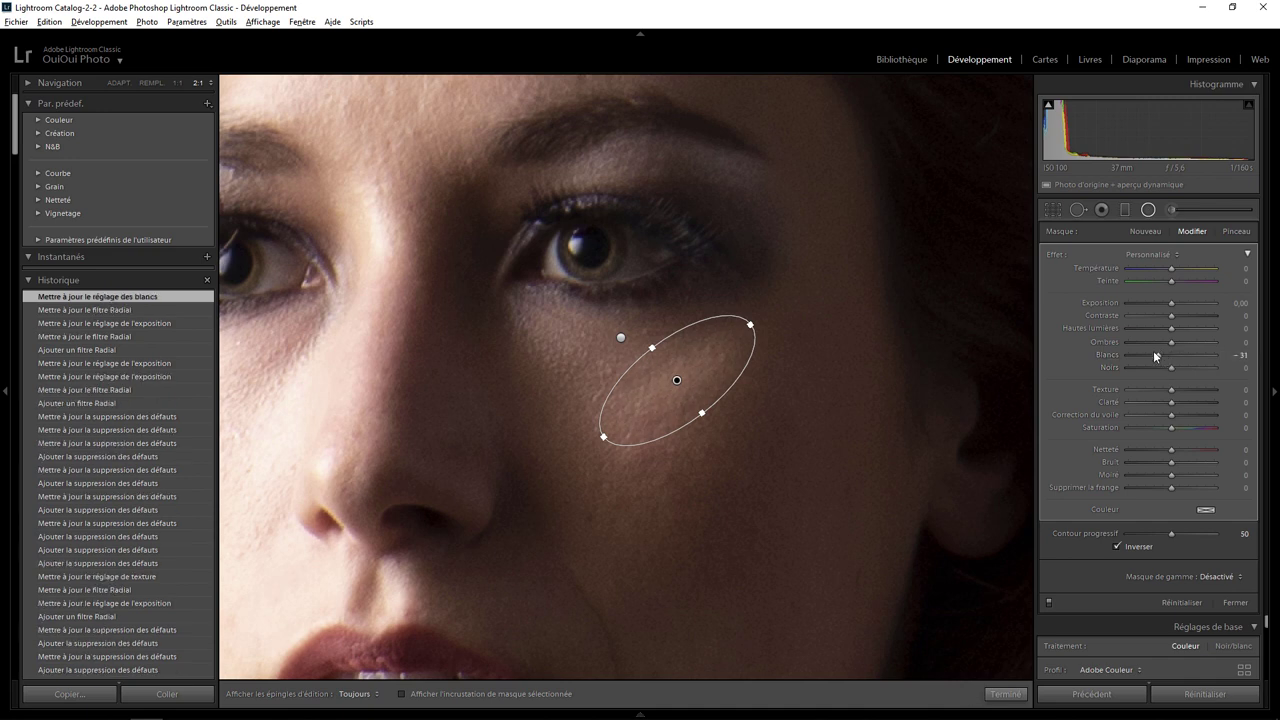
left_click(1004, 694)
- Set white balance from the grey background to temperature 4800 and tint -16
left_click(743, 390)
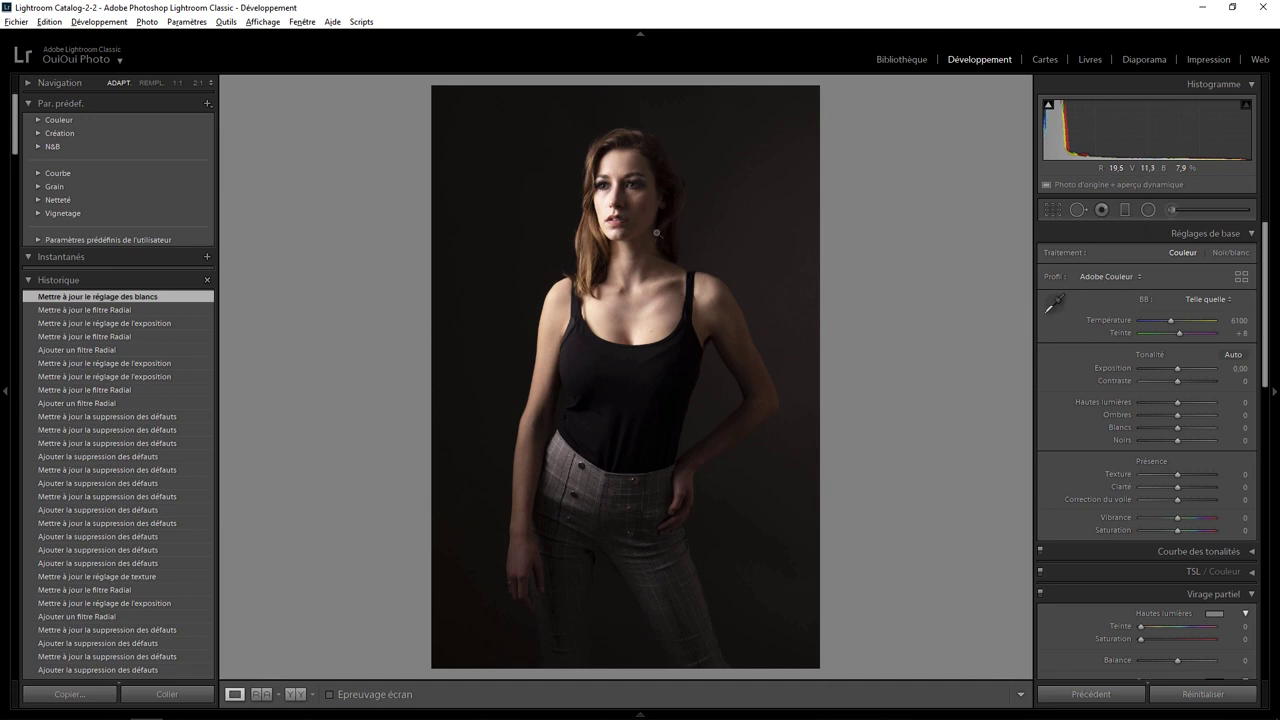
left_click(1054, 304)
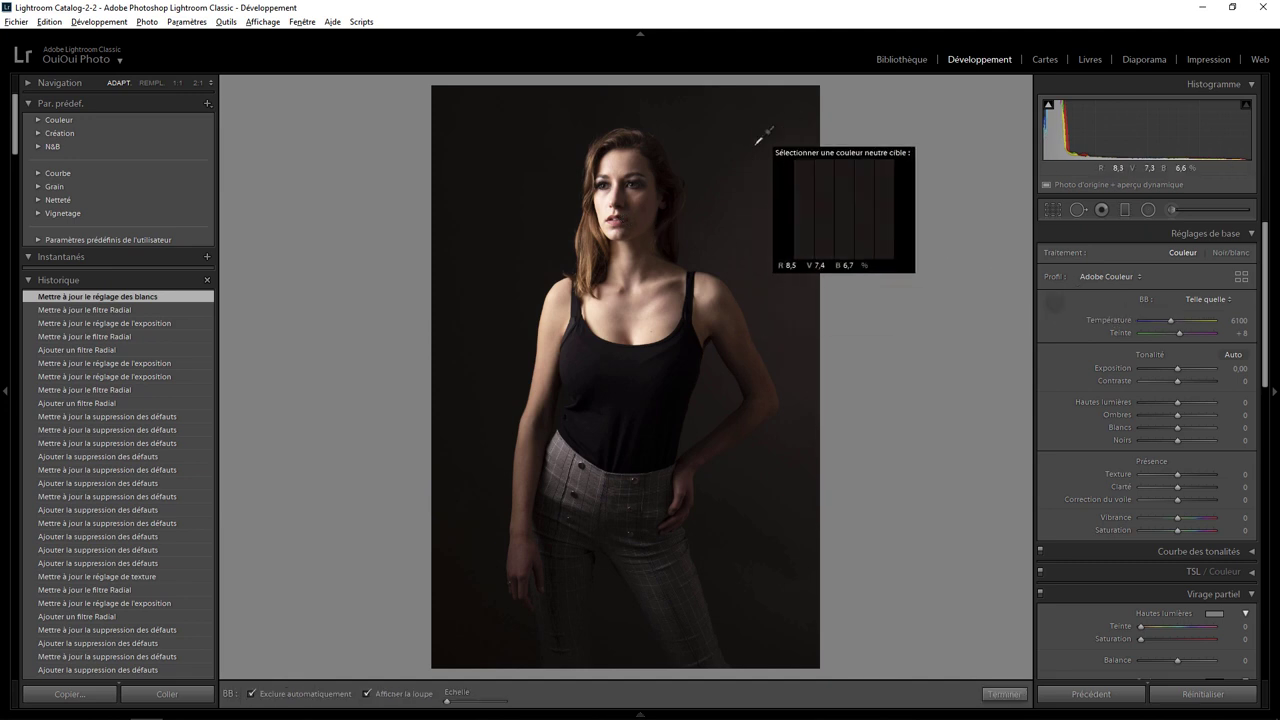
left_click(750, 215)
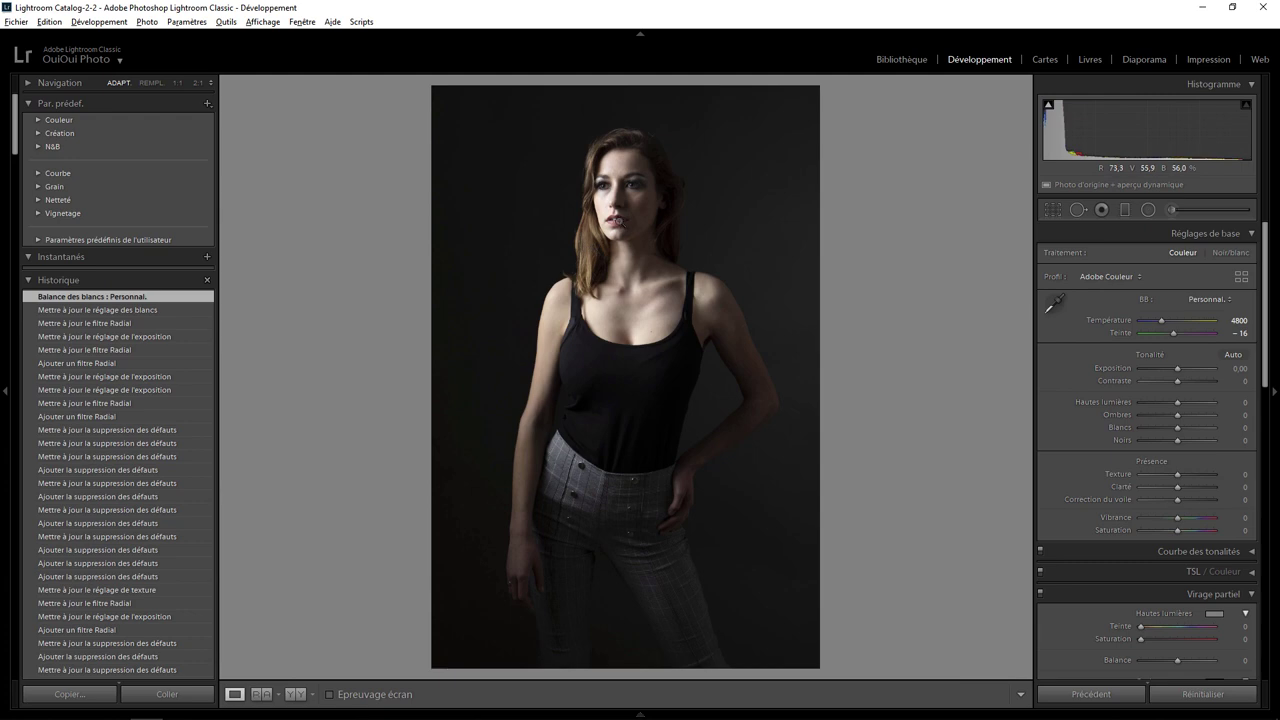
- Zoom onto the lips, open and close the Adjustment Brush, then return to full view
left_click(612, 226)
left_click_drag(620, 225, 664, 322)
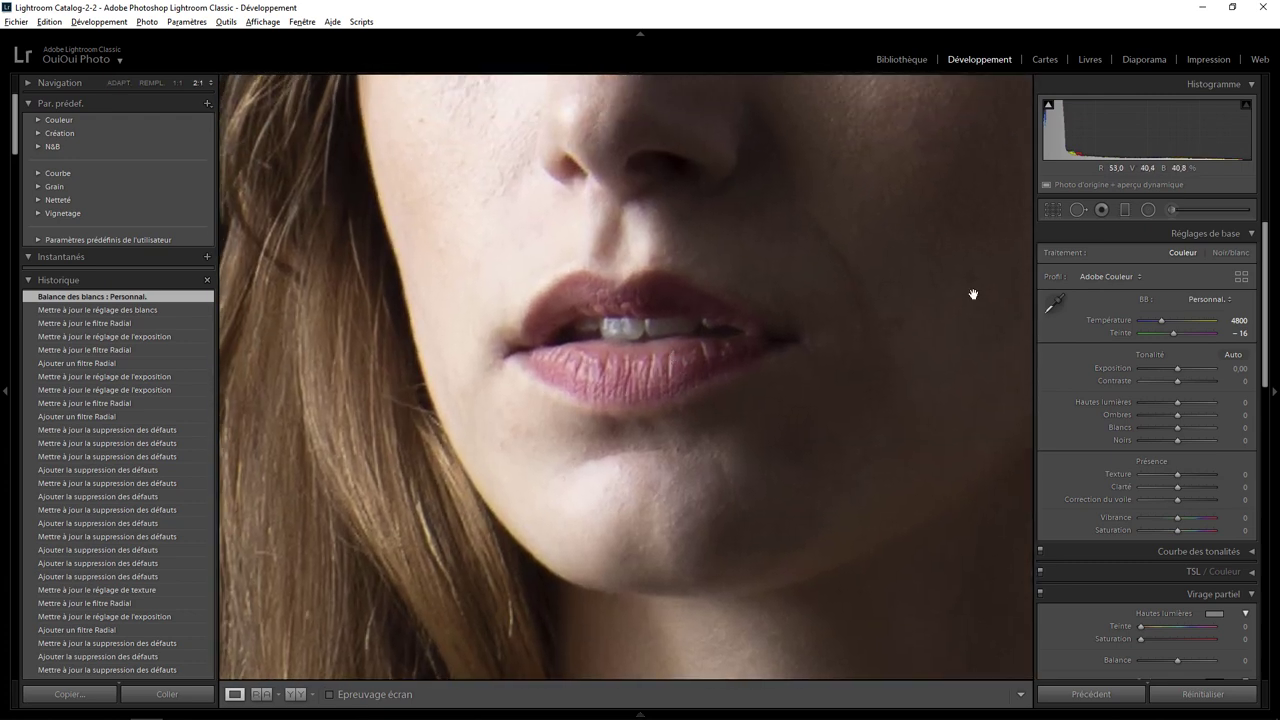
left_click(1172, 210)
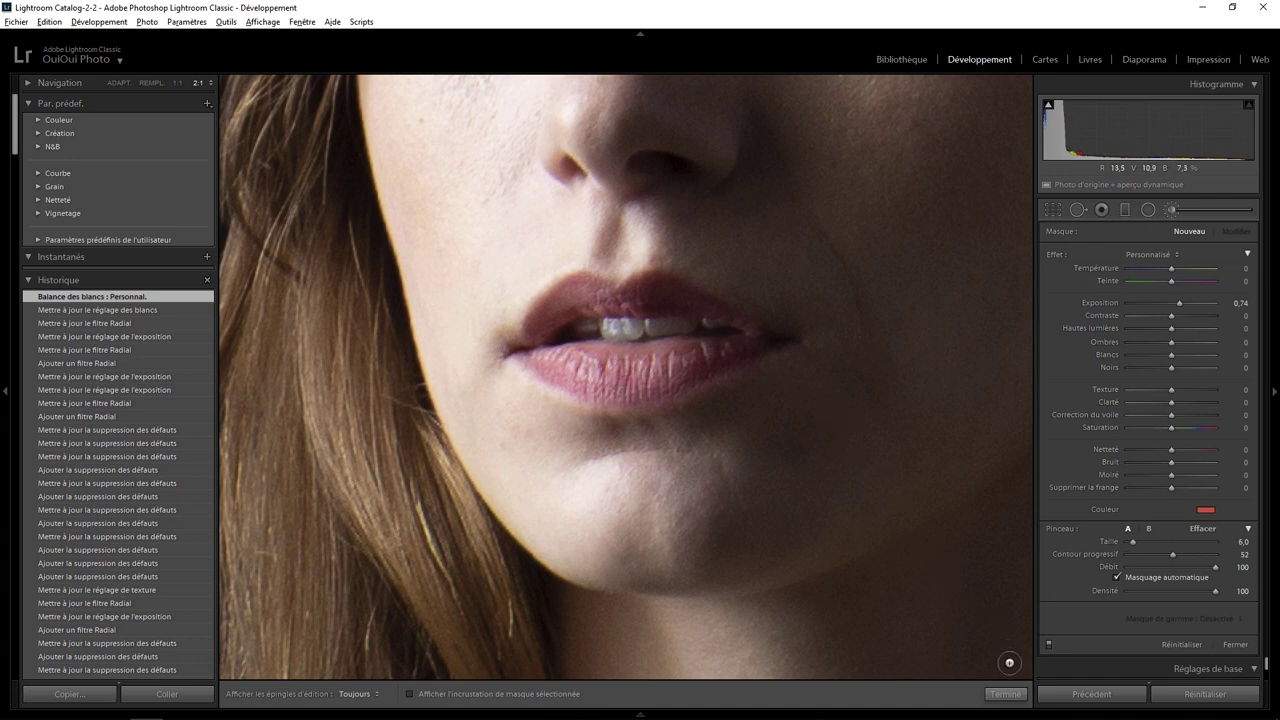
left_click(1007, 697)
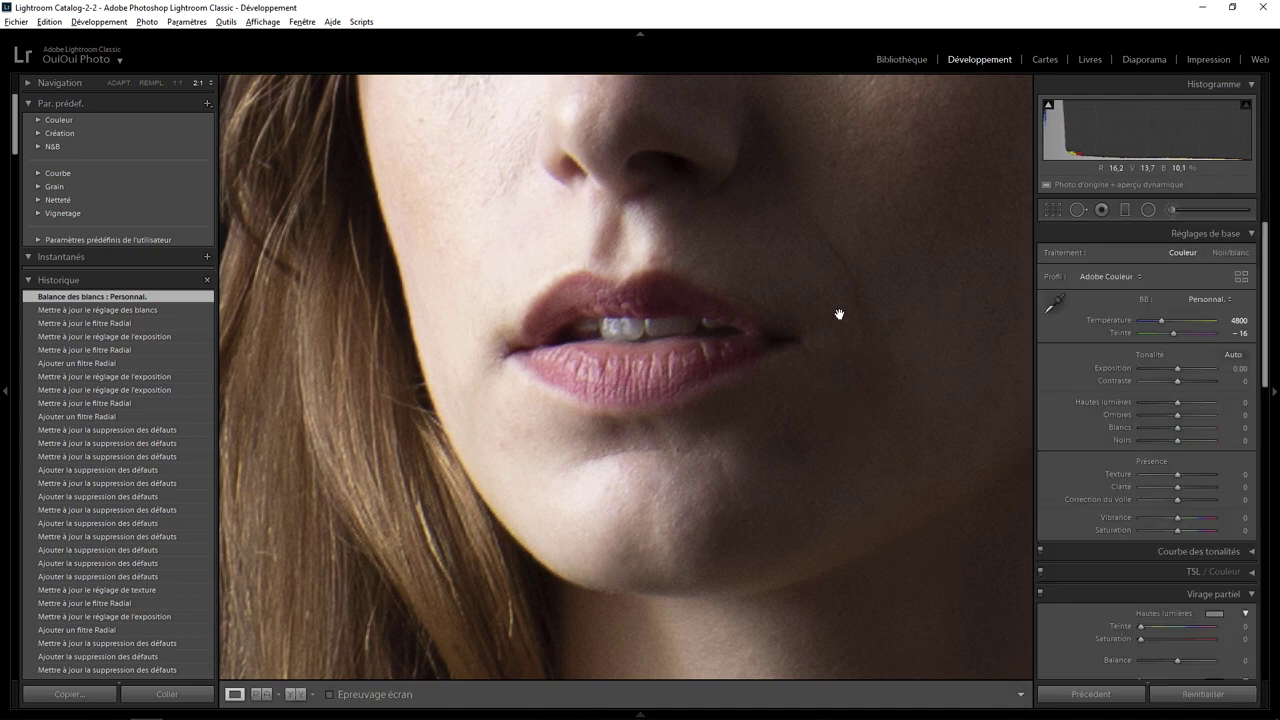
left_click(837, 314)
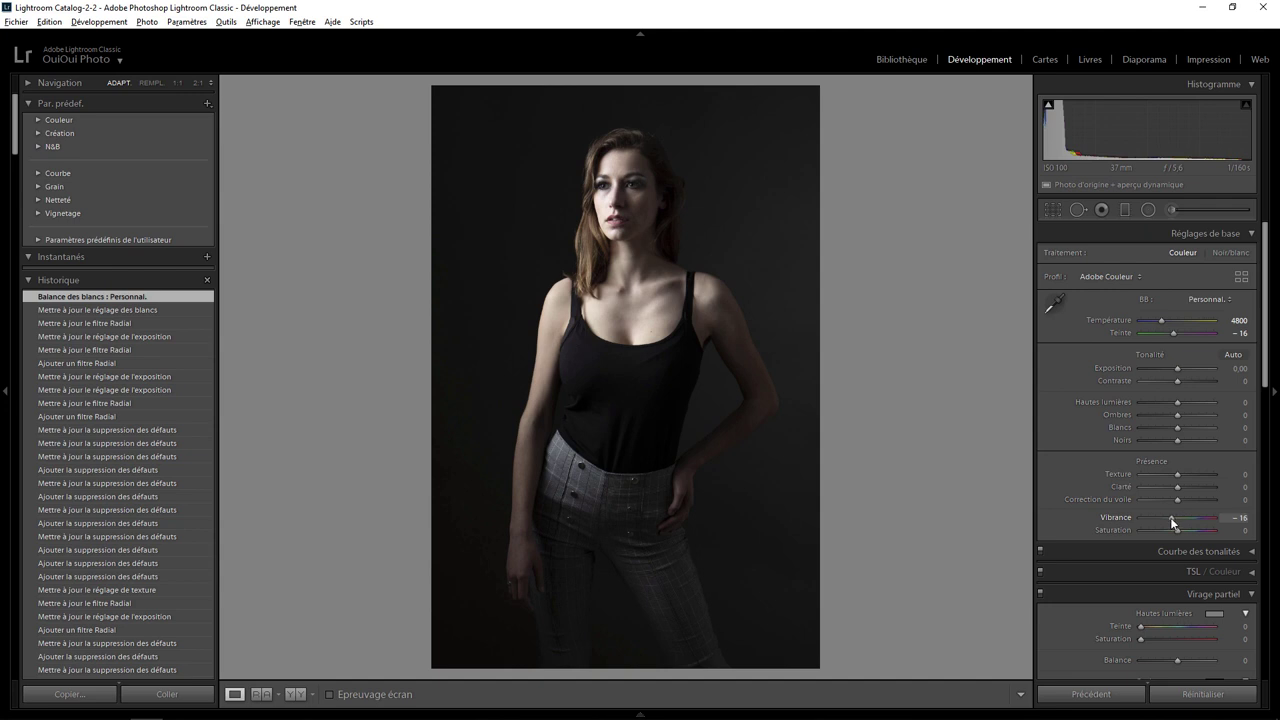
- Set Vibrance to -11 and zoom close on the nose and lips
left_click_drag(1171, 519, 1171, 519)
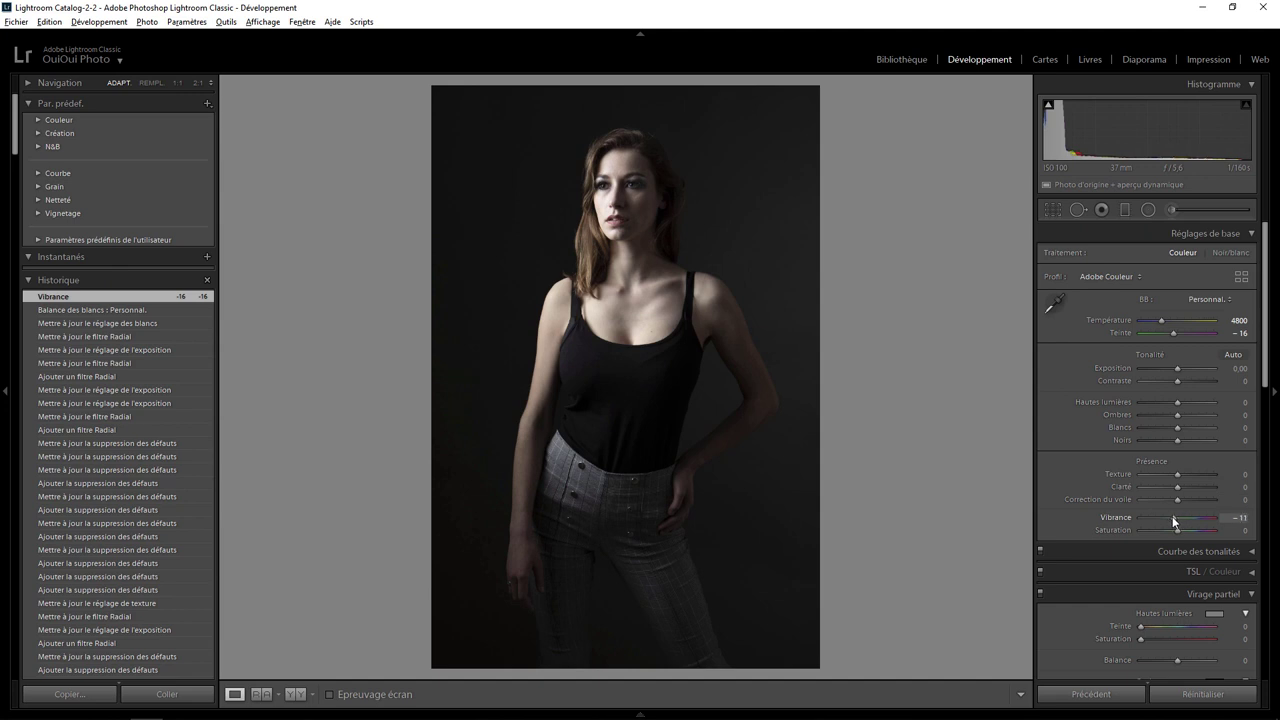
left_click_drag(1174, 521, 1174, 521)
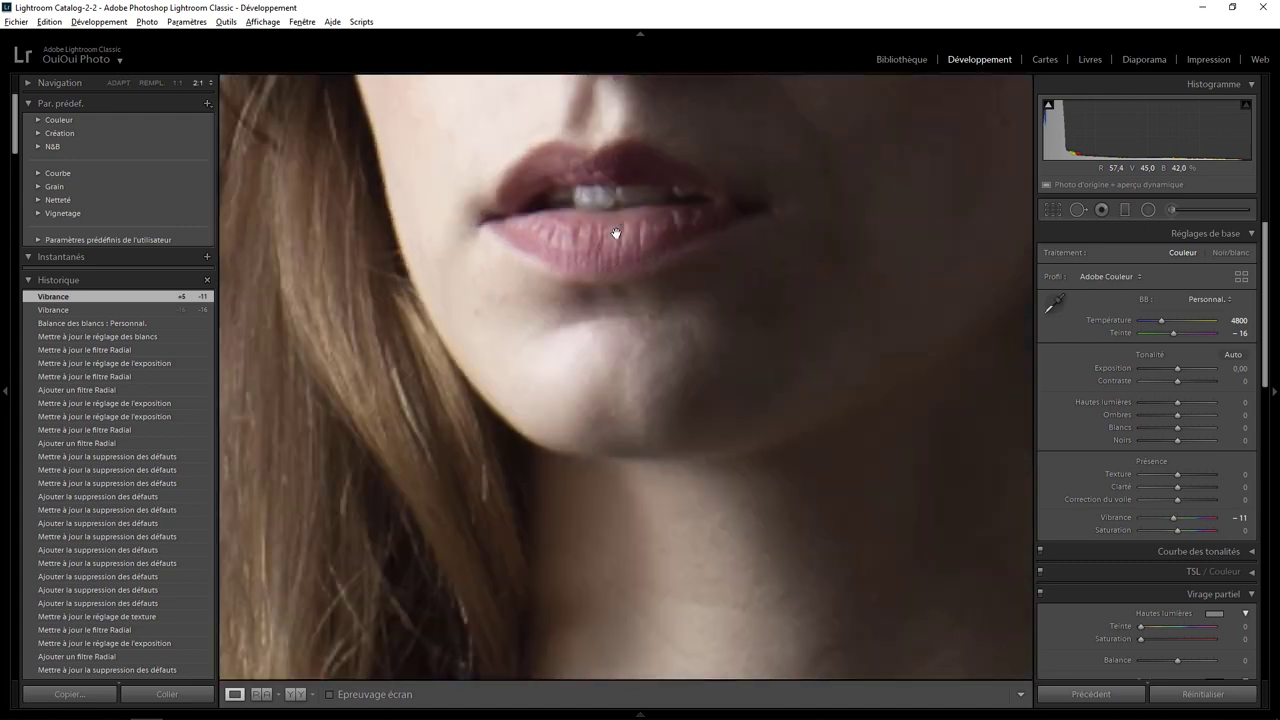
left_click(617, 223)
left_click_drag(633, 237, 640, 390)
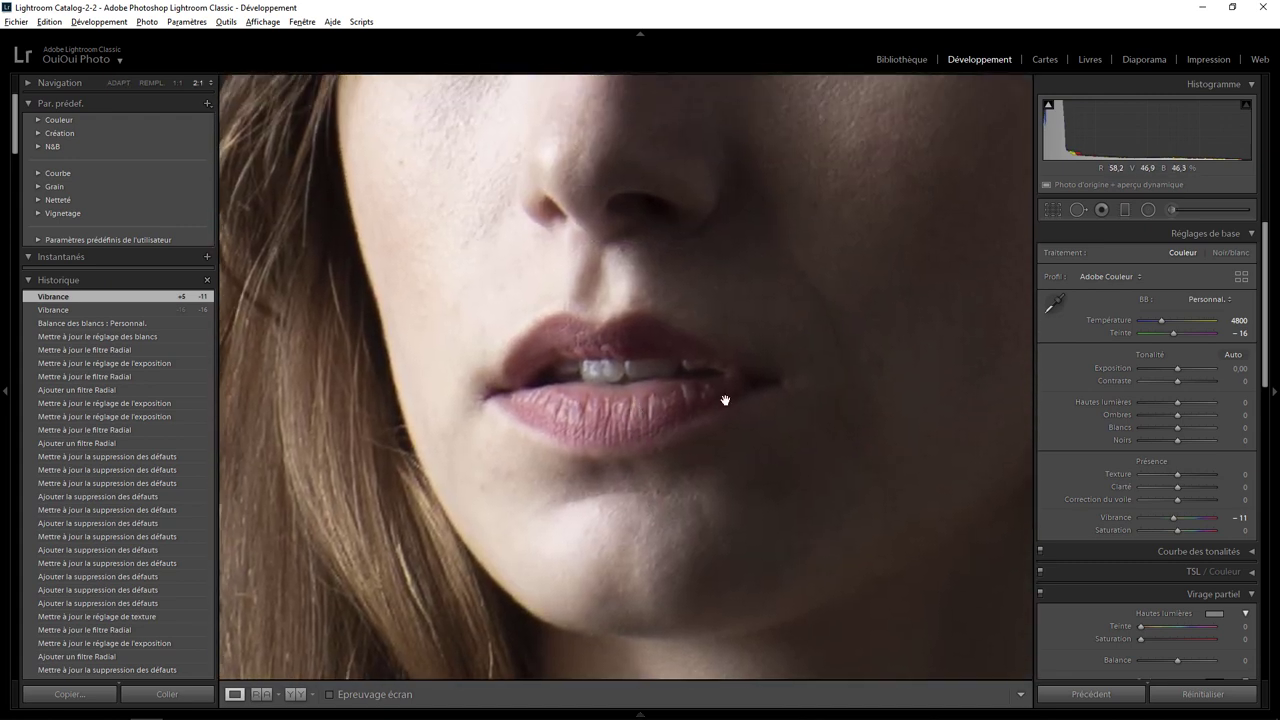
- Reset the Adjustment Brush effects and pick a red tint colour
left_click(1170, 209)
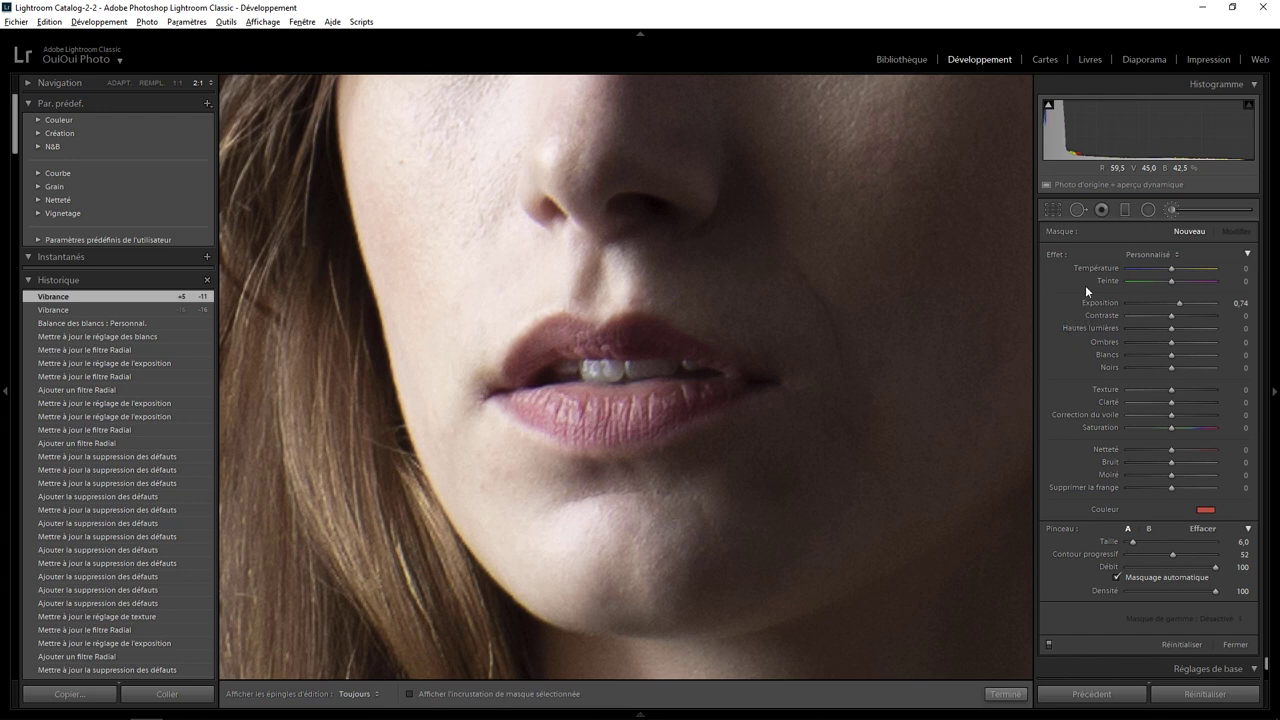
double_click(1058, 256)
left_click(1206, 510)
left_click_drag(941, 531, 940, 537)
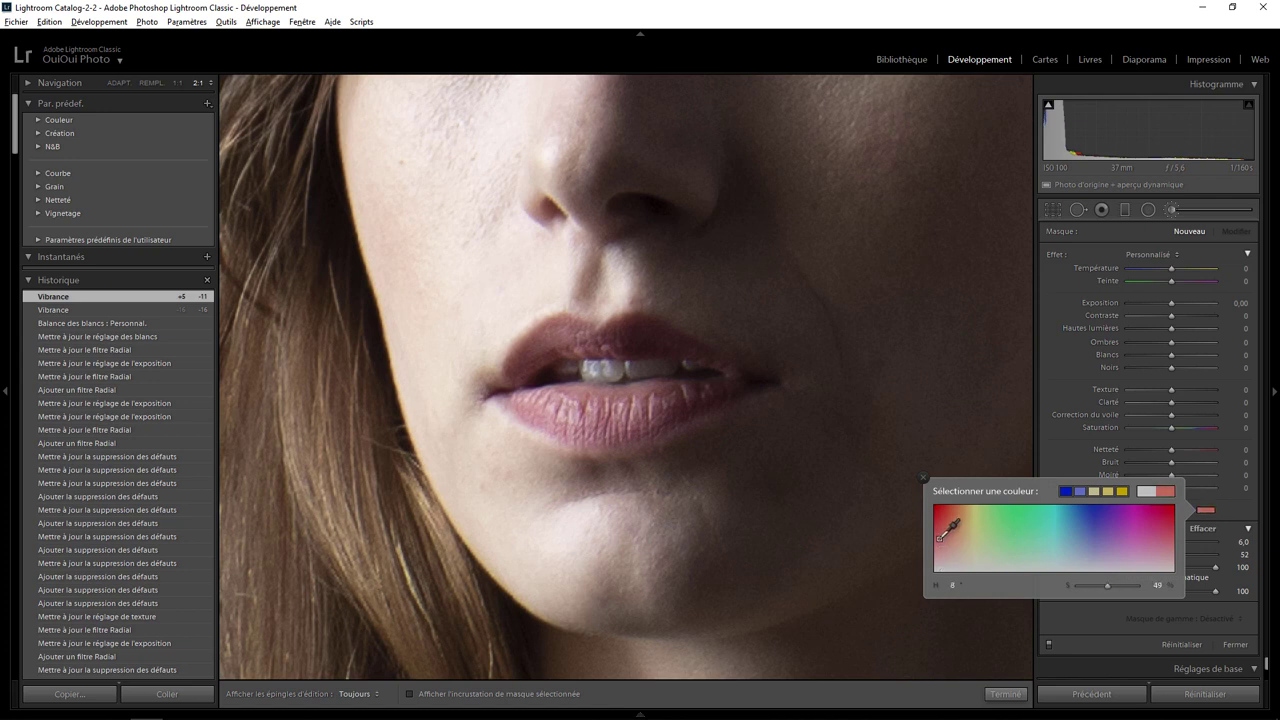
key("h")
left_click(593, 410)
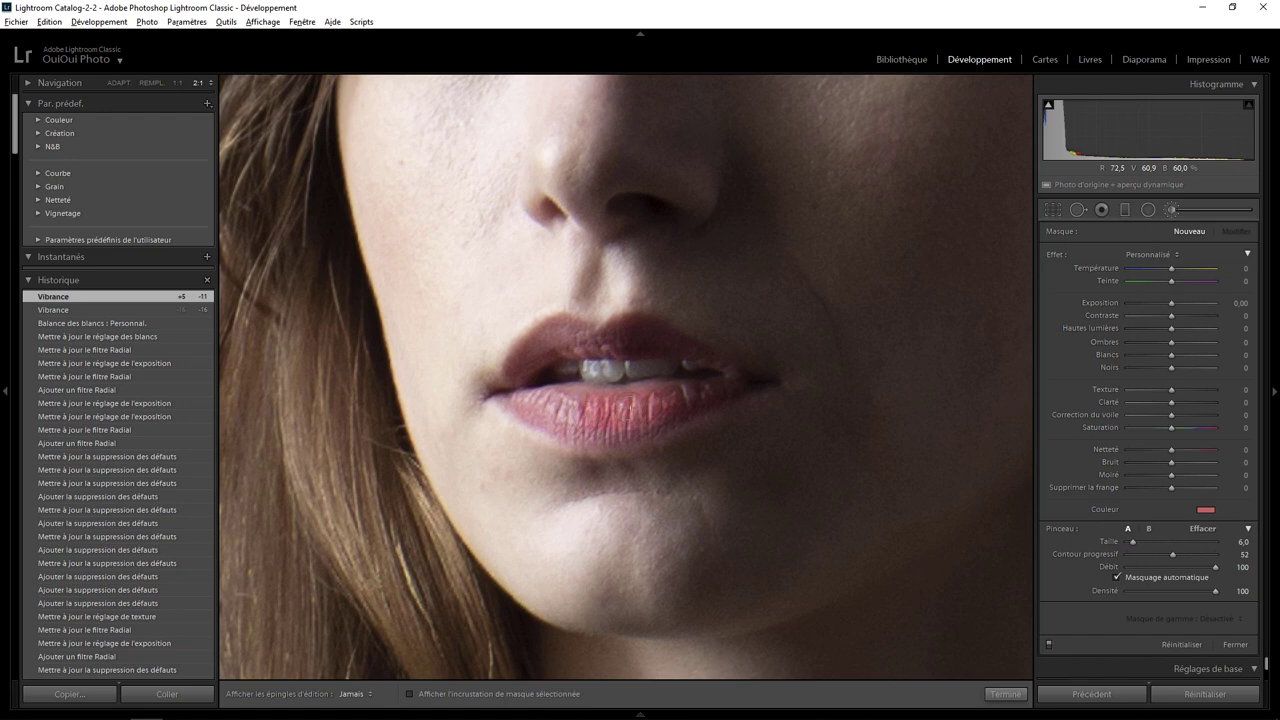
- Paint the upper and lower lips with a -0.55 exposure, then view the whole portrait
left_click(593, 410)
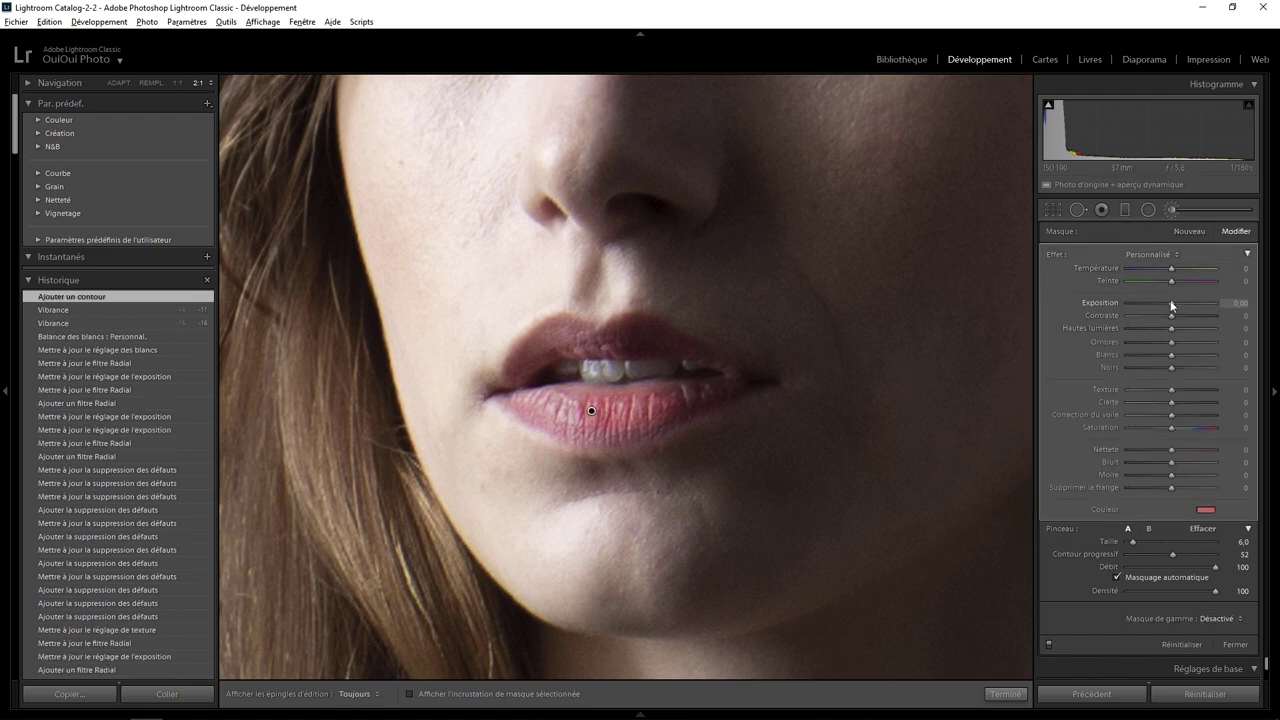
left_click_drag(1172, 306, 1166, 308)
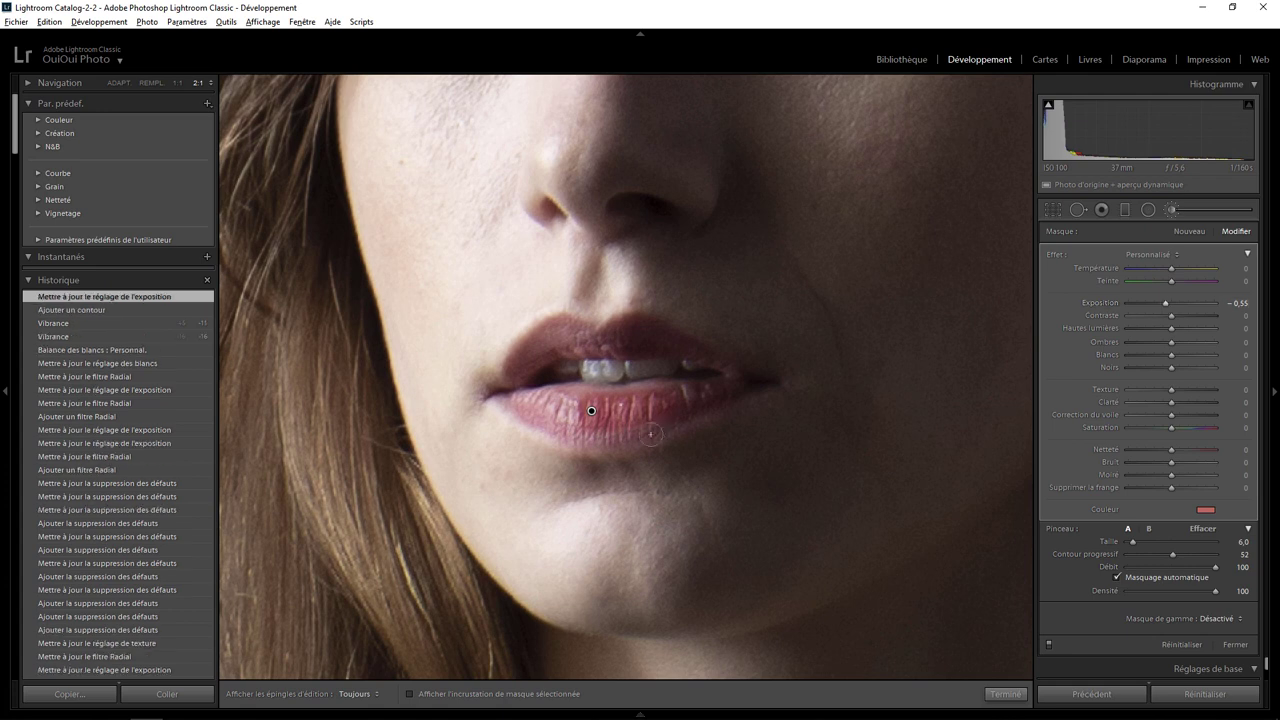
key("h")
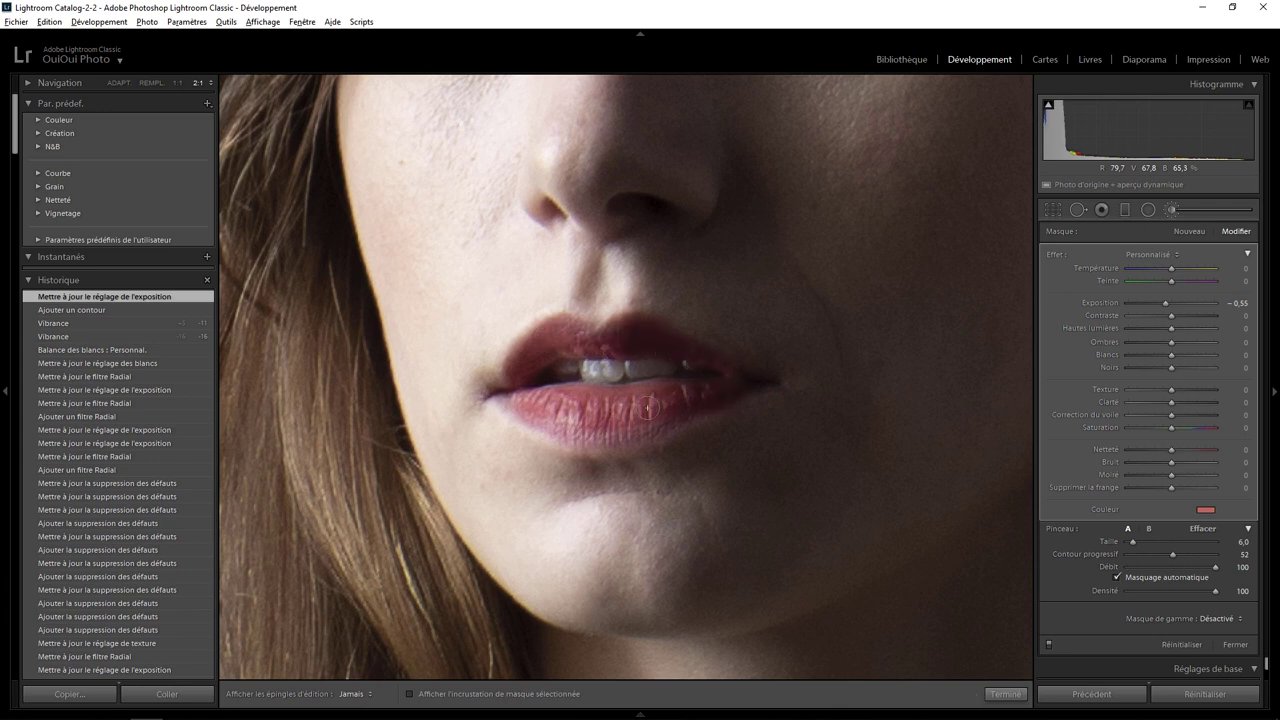
left_click_drag(648, 408, 534, 414)
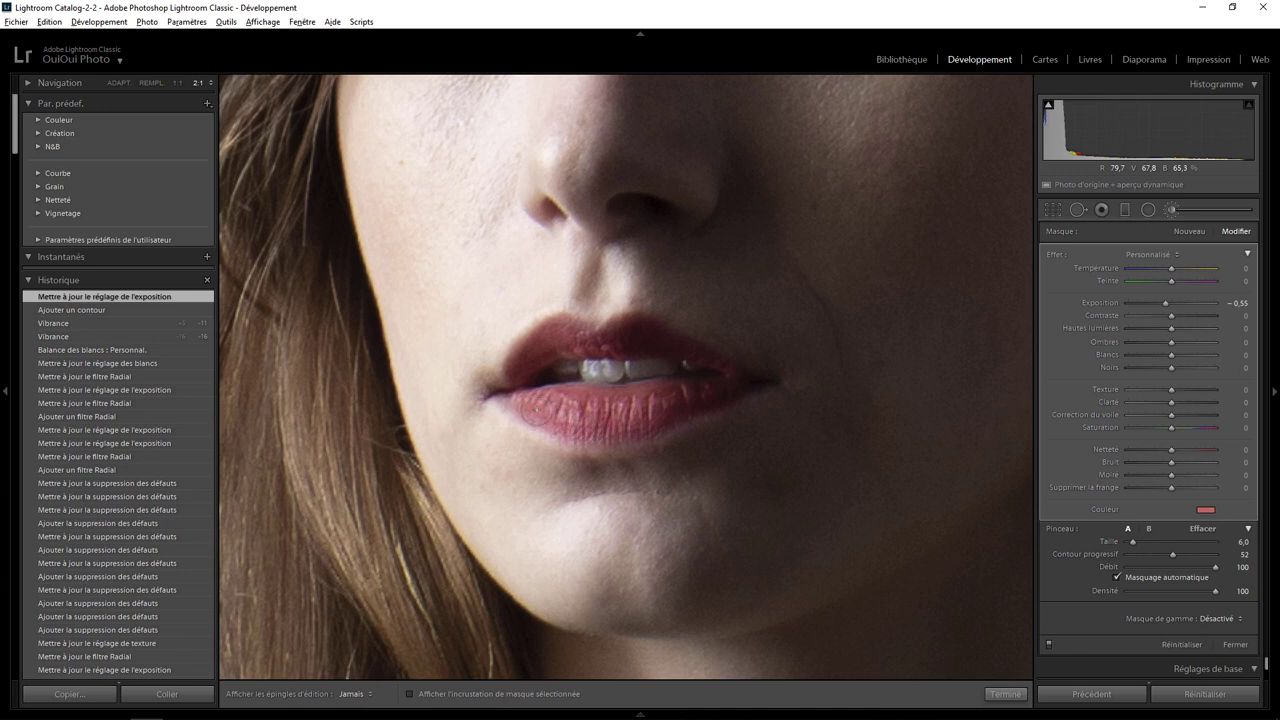
left_click_drag(535, 416, 548, 407)
left_click_drag(580, 337, 591, 410)
key("h")
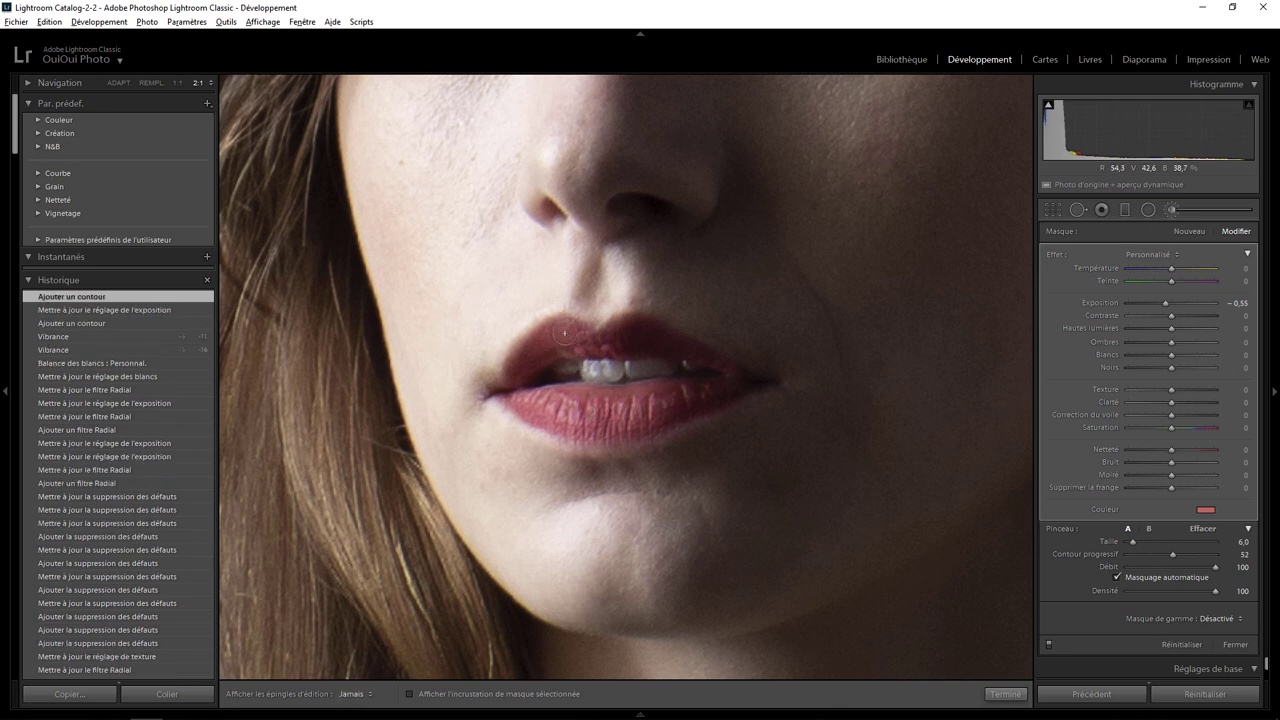
left_click(1005, 693)
left_click(721, 310)
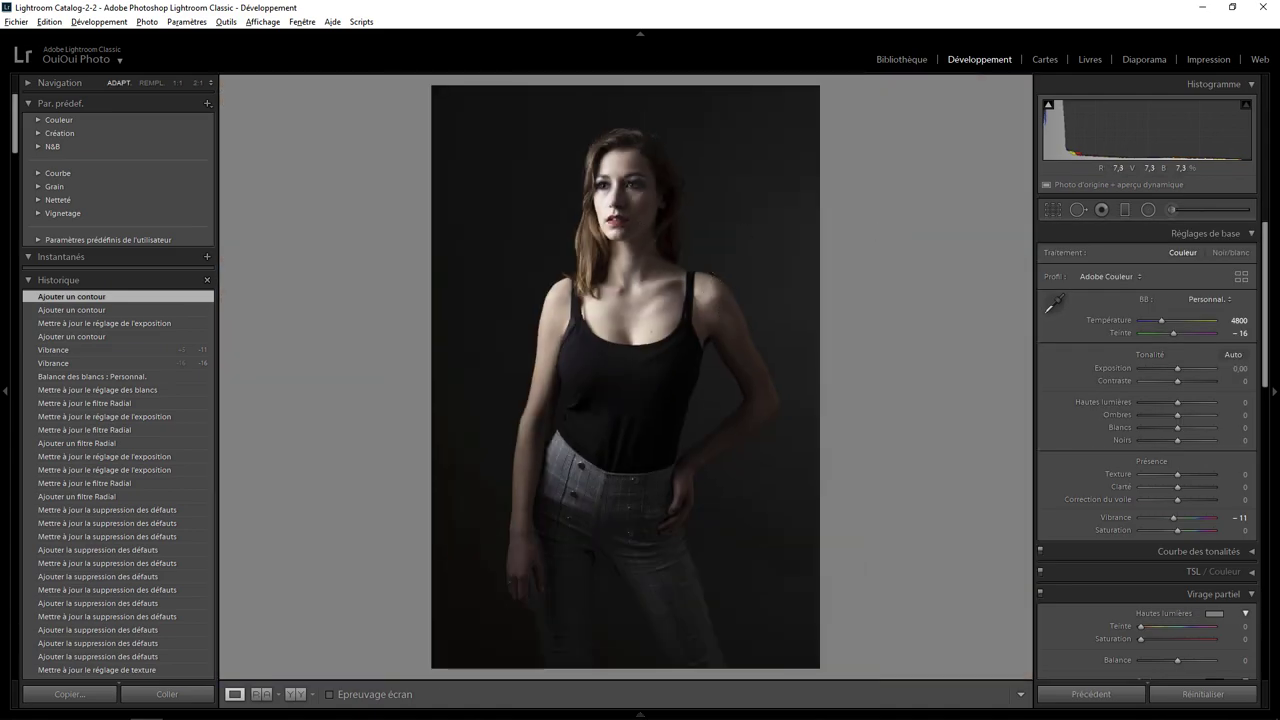
- Reselect the lip adjustment and lower its tint saturation to 23
left_click(1174, 209)
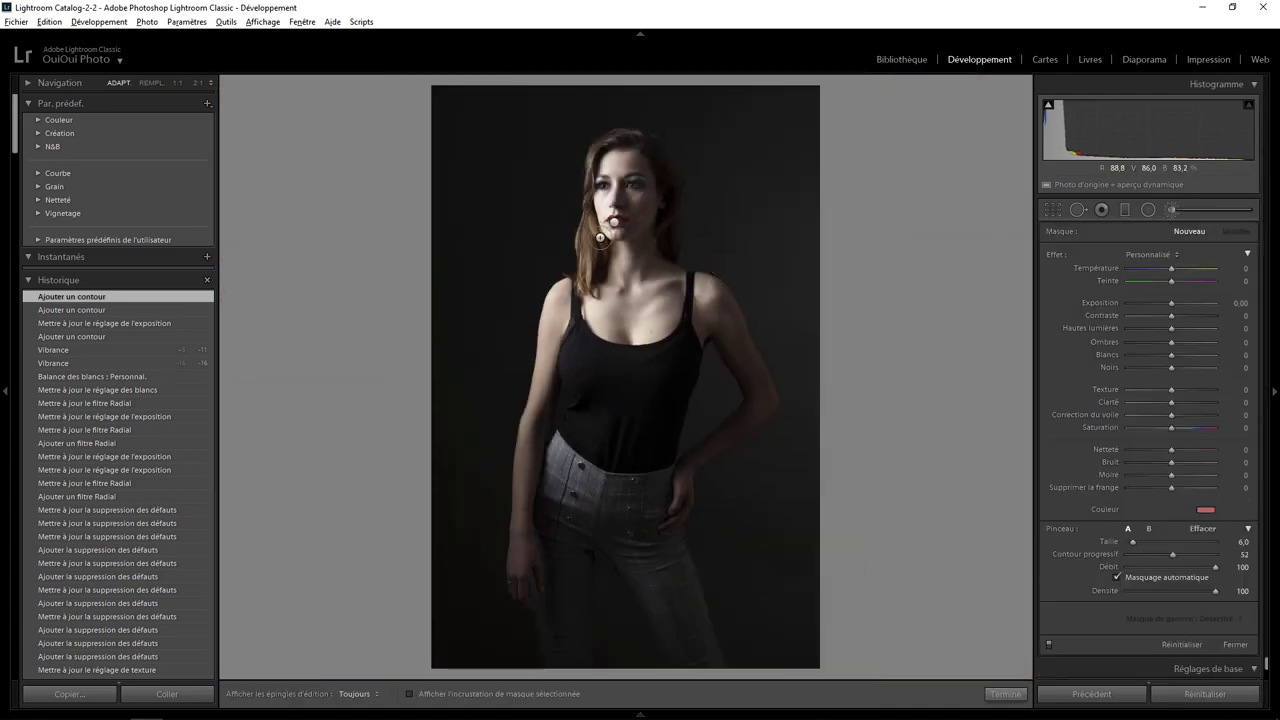
left_click(616, 227)
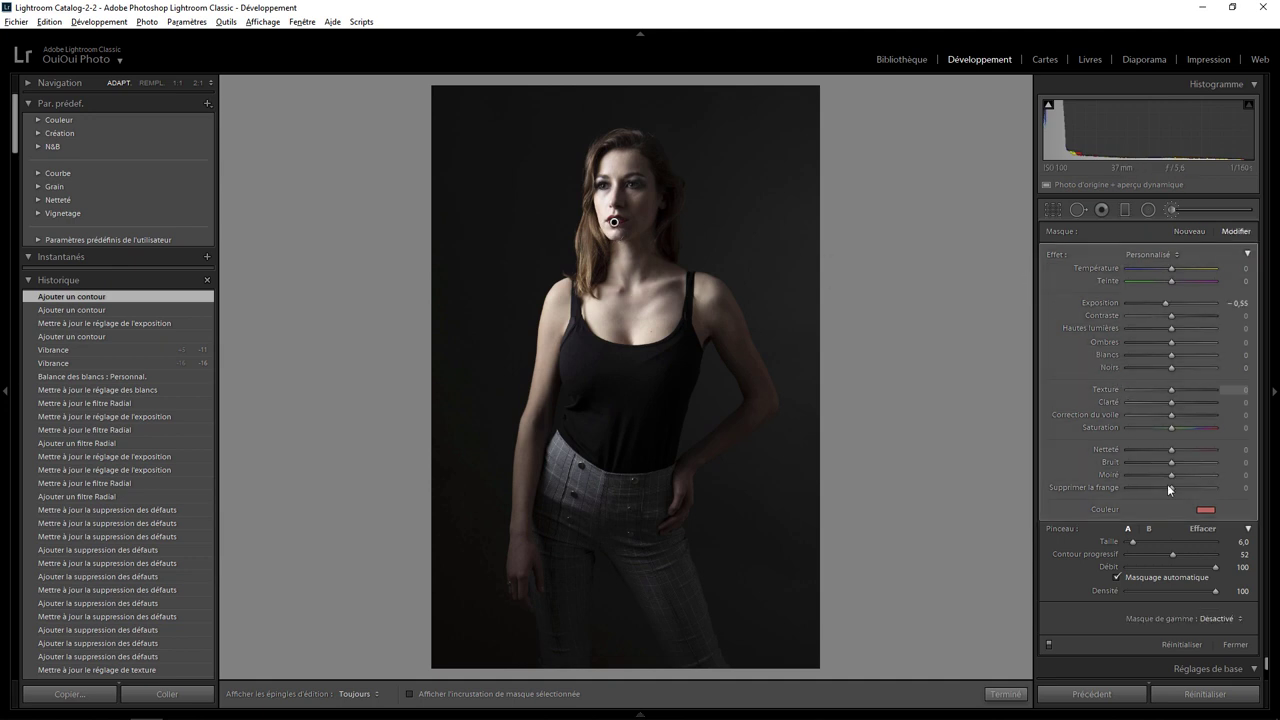
left_click(1205, 510)
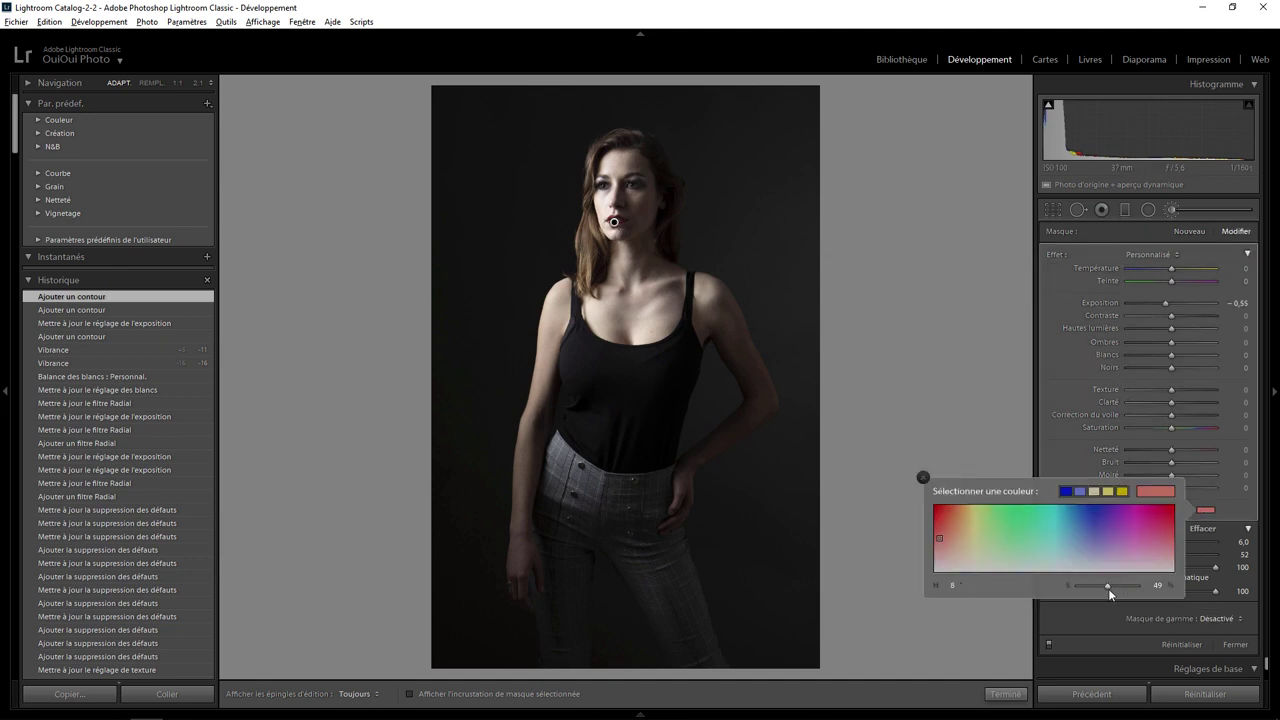
left_click_drag(1108, 586, 1092, 586)
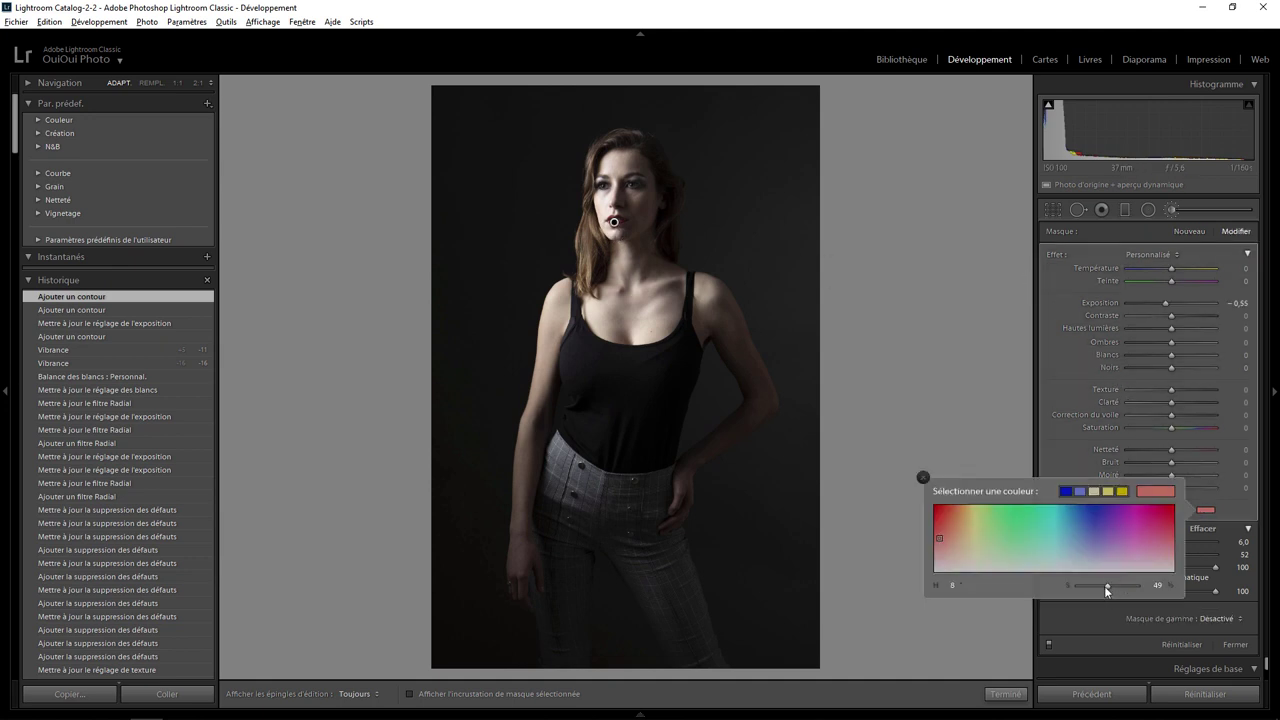
left_click(922, 478)
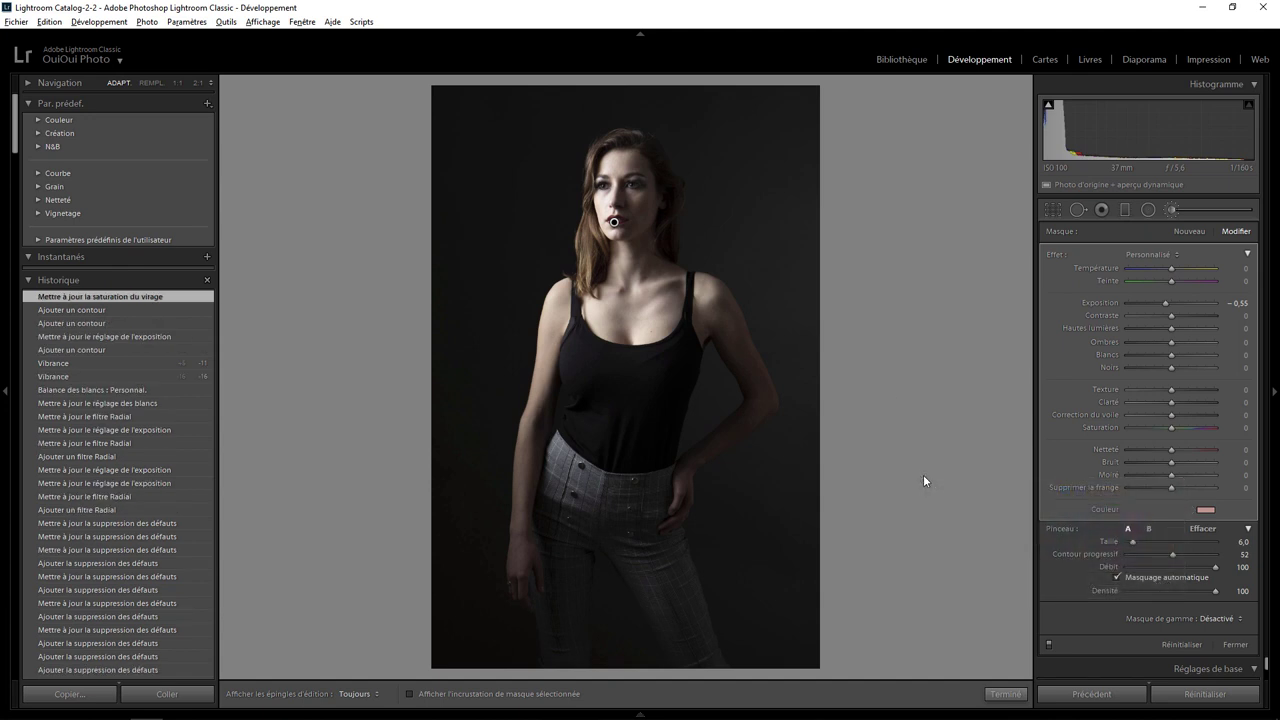
left_click(1006, 695)
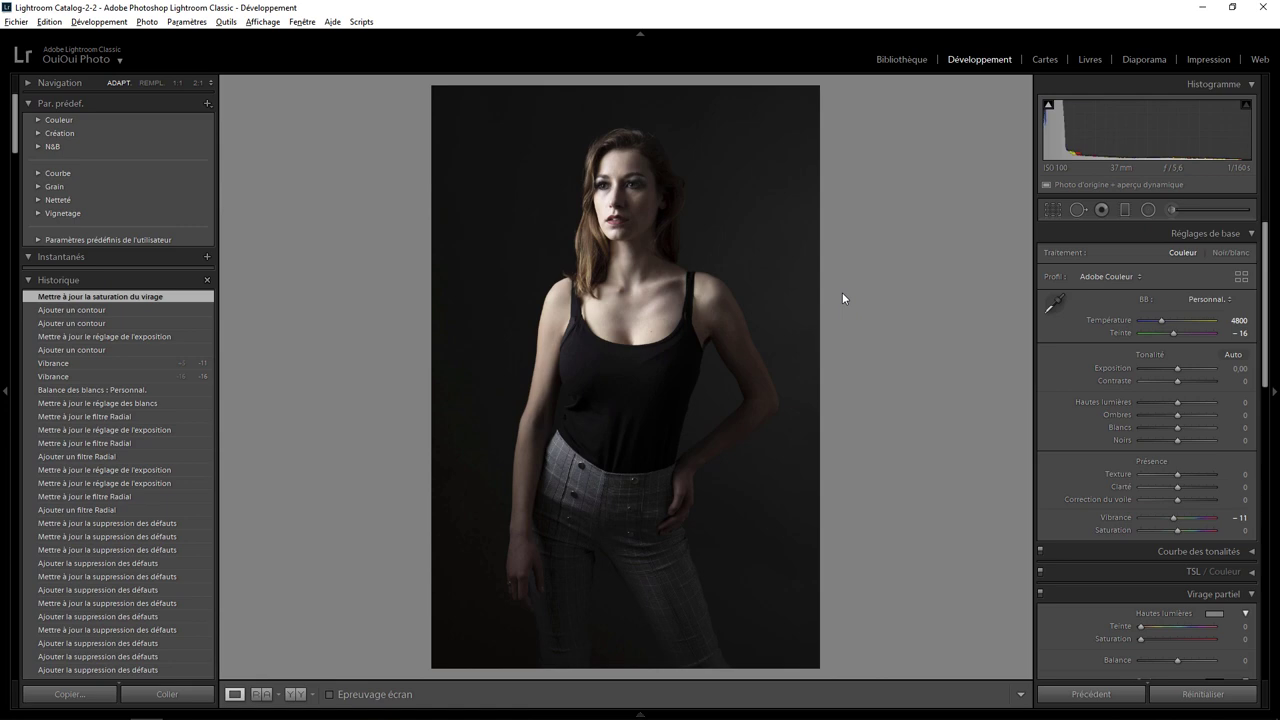
- At 2:1, brush the irises with an untinted, size 3, +0.49 exposure brush
left_click(646, 171)
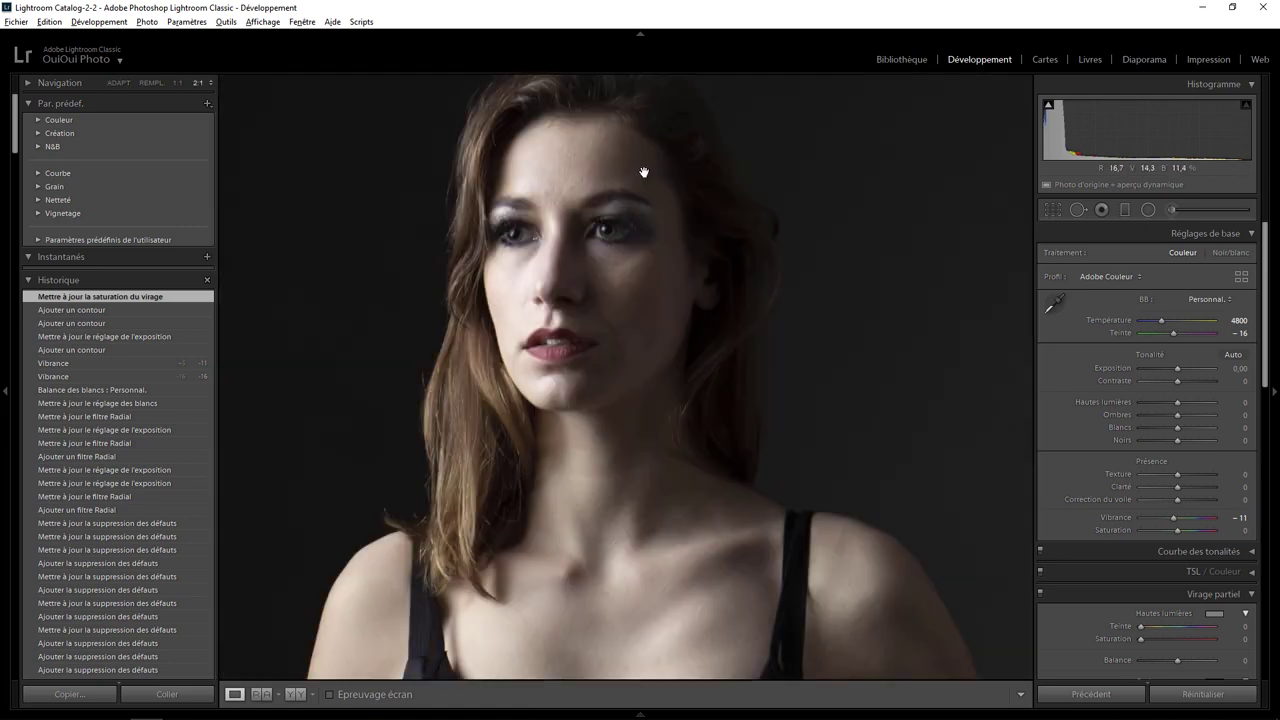
left_click_drag(526, 410, 799, 356)
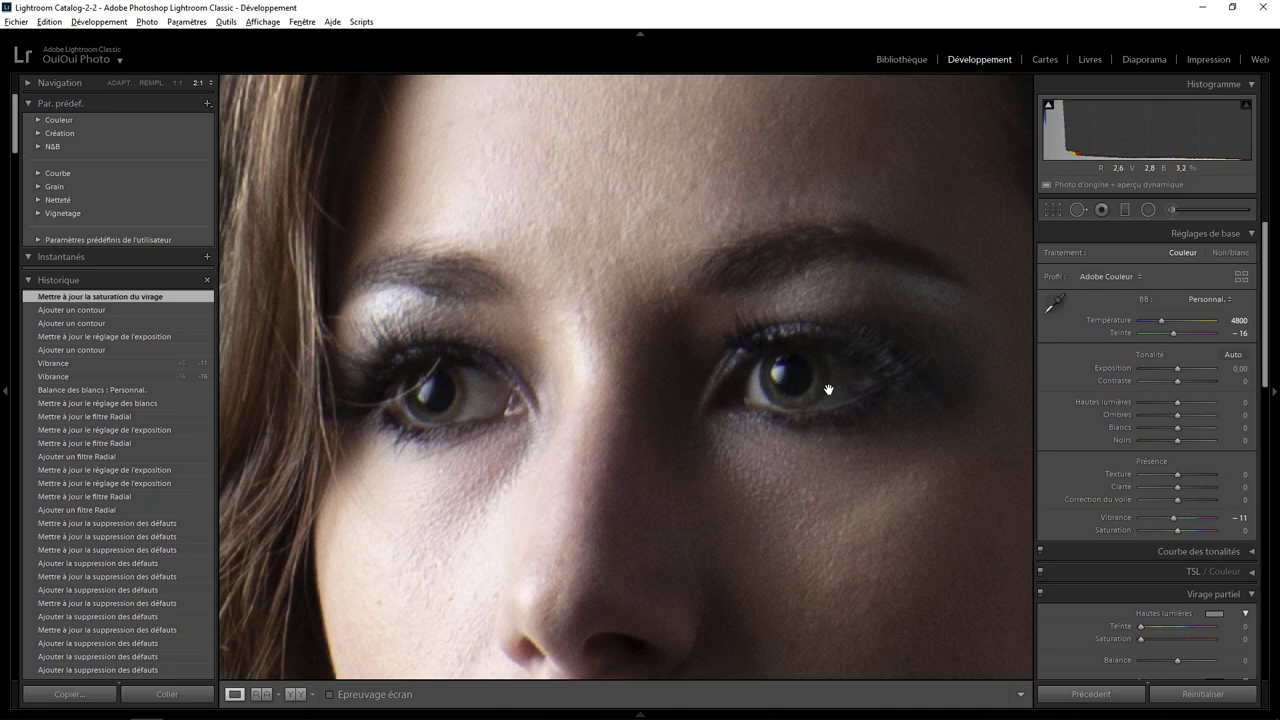
left_click(1173, 209)
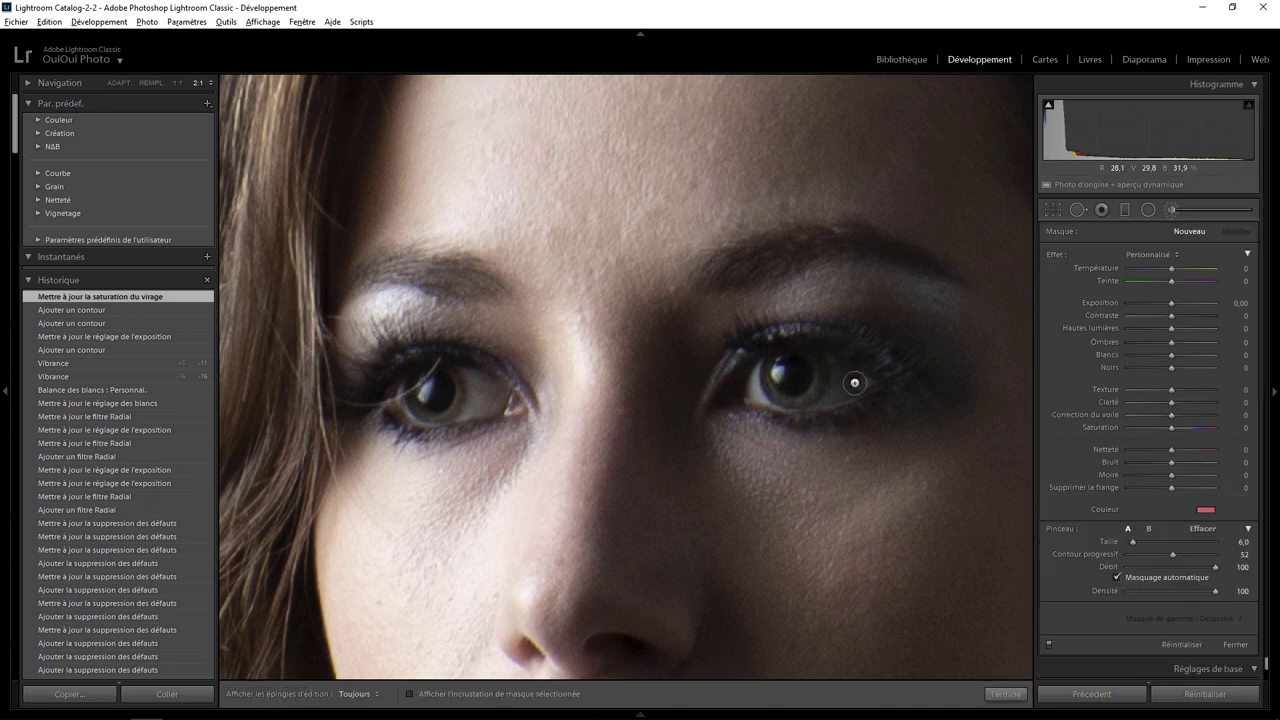
double_click(1052, 254)
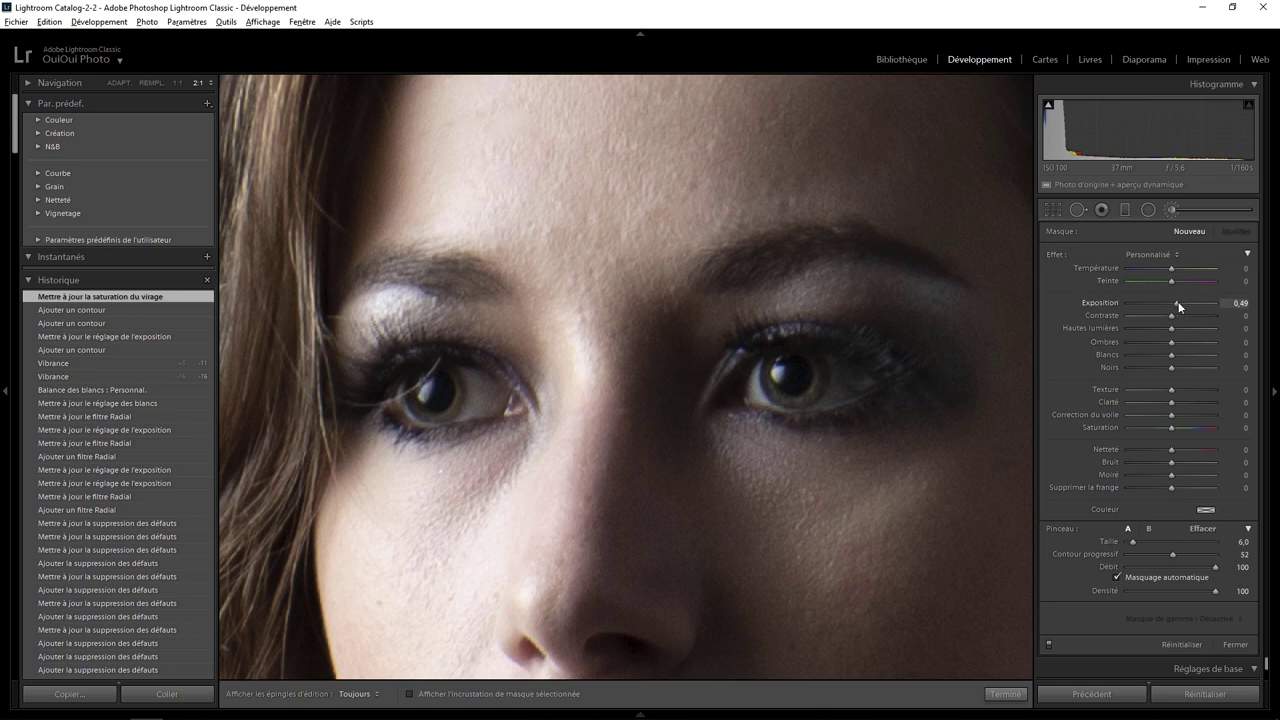
scroll(767, 381, "down", 2)
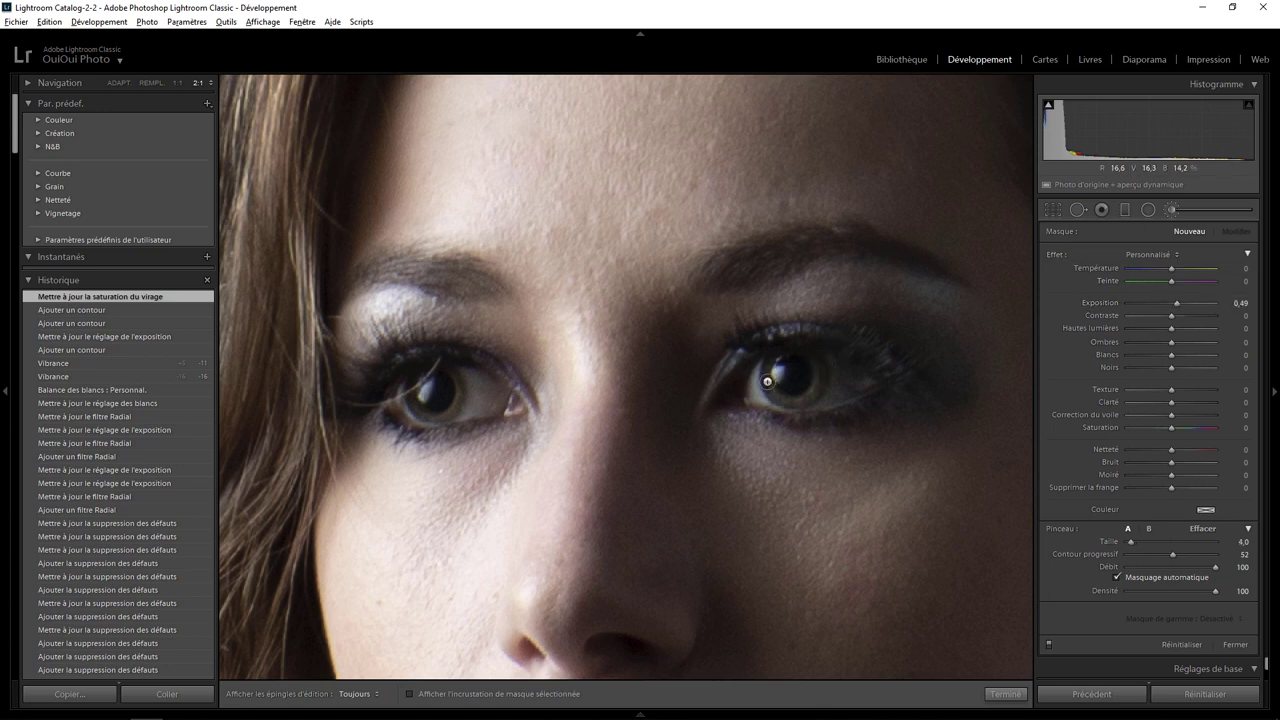
scroll(775, 355, "down", 1)
key("h")
left_click(813, 388)
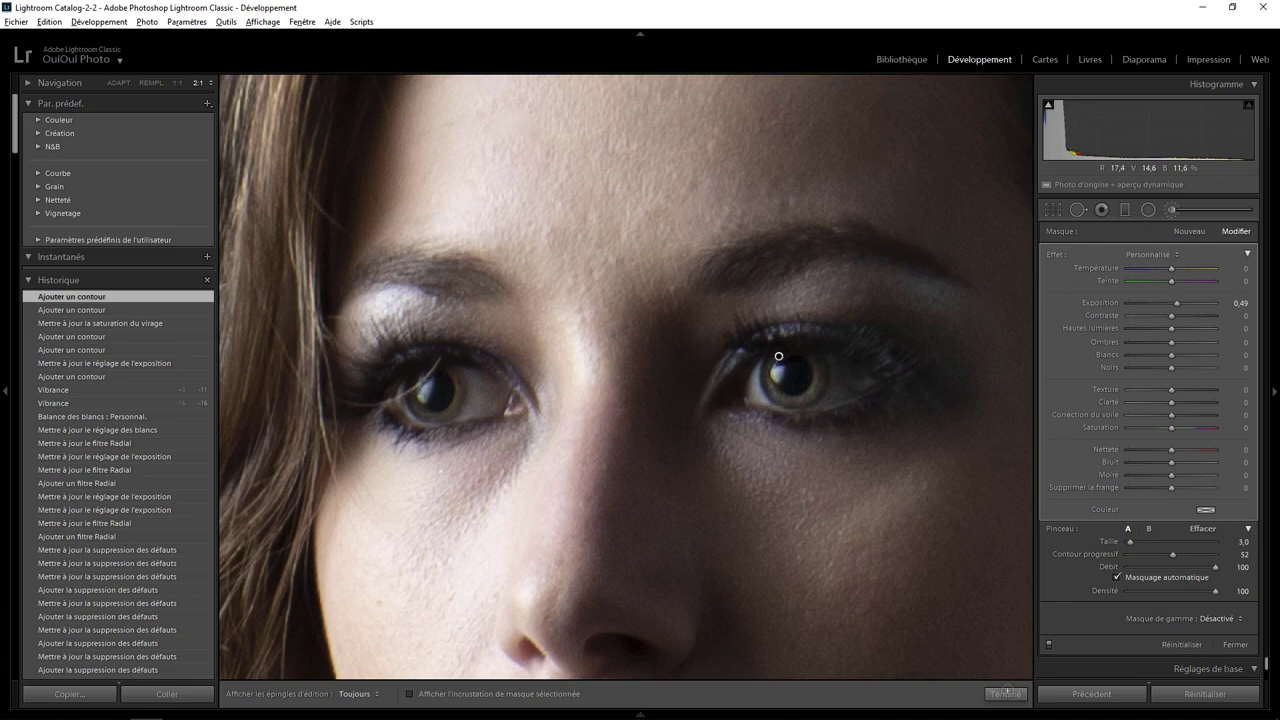
left_click(1005, 693)
left_click(688, 366)
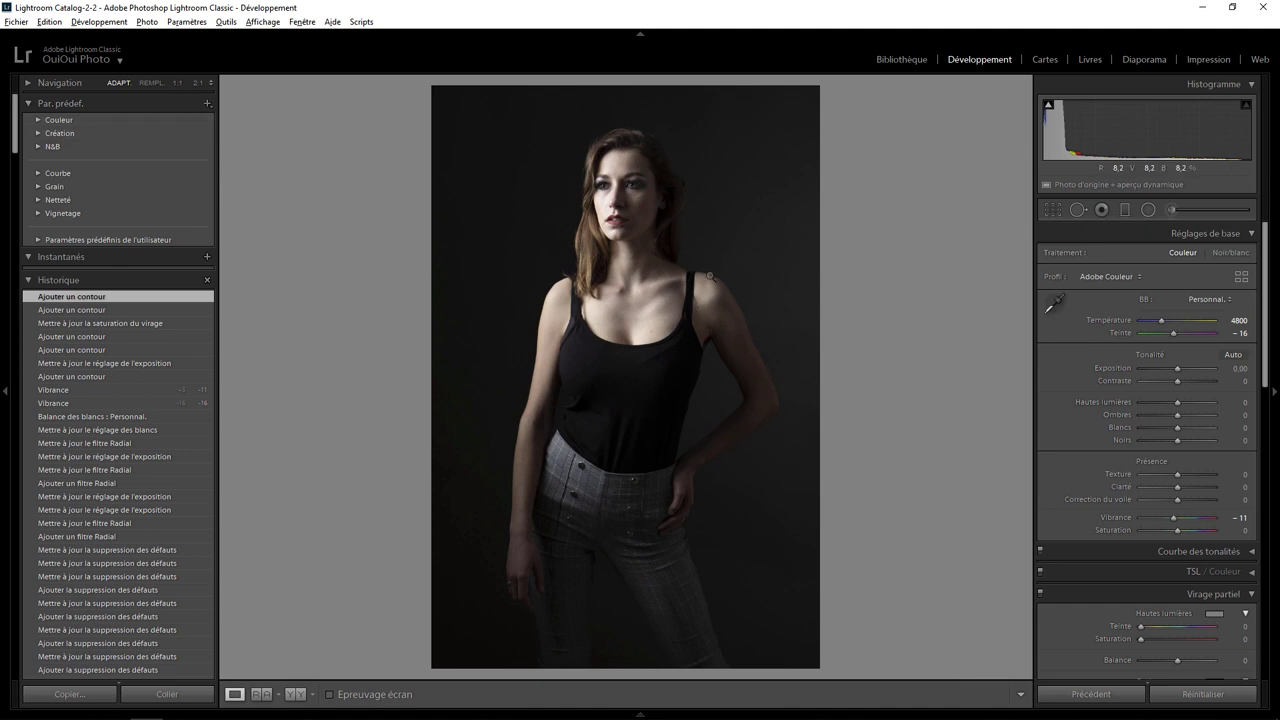
- Pan from the face down to the shoulder and arm, settling at 1:2 zoom
left_click(176, 84)
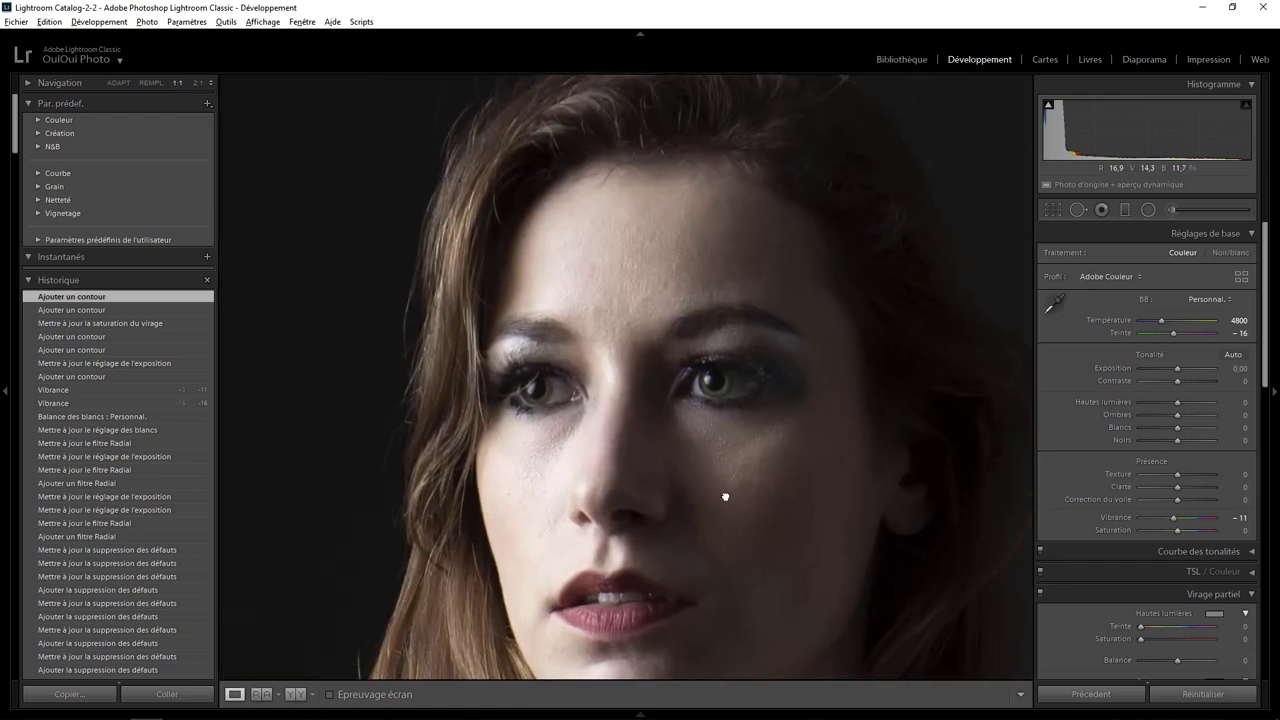
left_click_drag(791, 578, 671, 504)
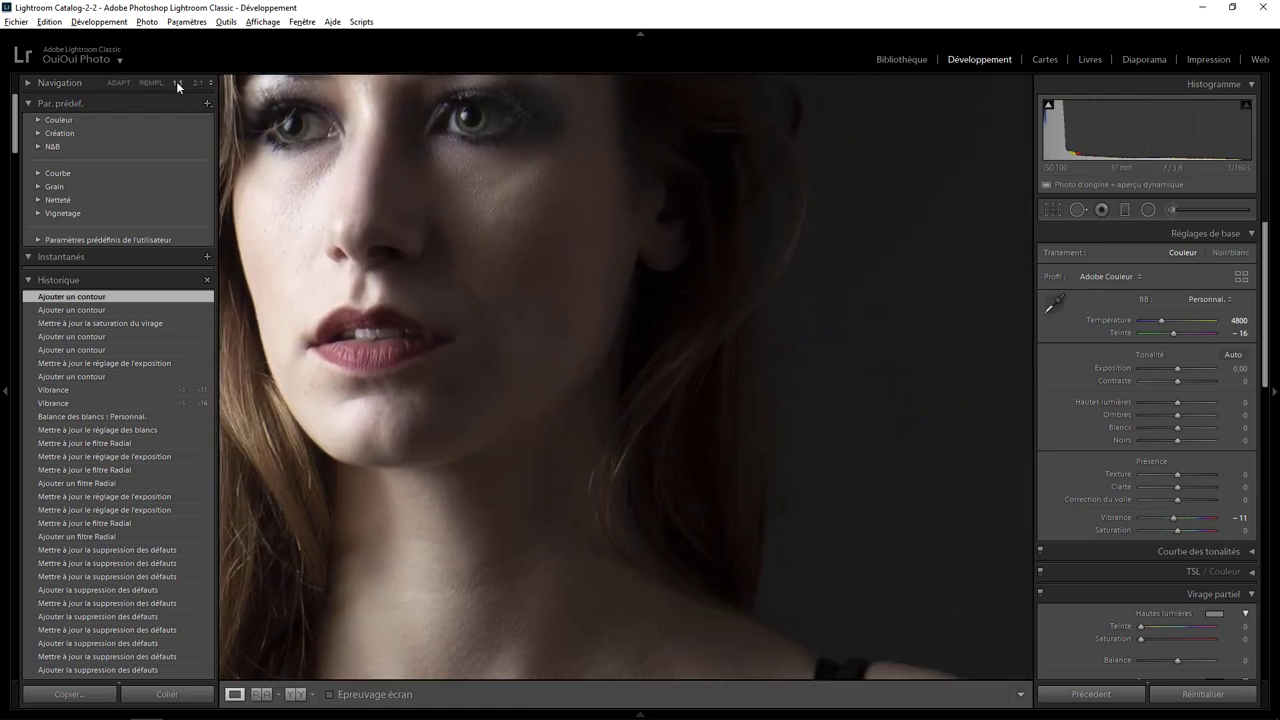
mouse_move(757, 625)
left_mouse_down()
mouse_move(600, 323)
mouse_move(523, 209)
left_mouse_up()
left_click_drag(857, 646, 638, 314)
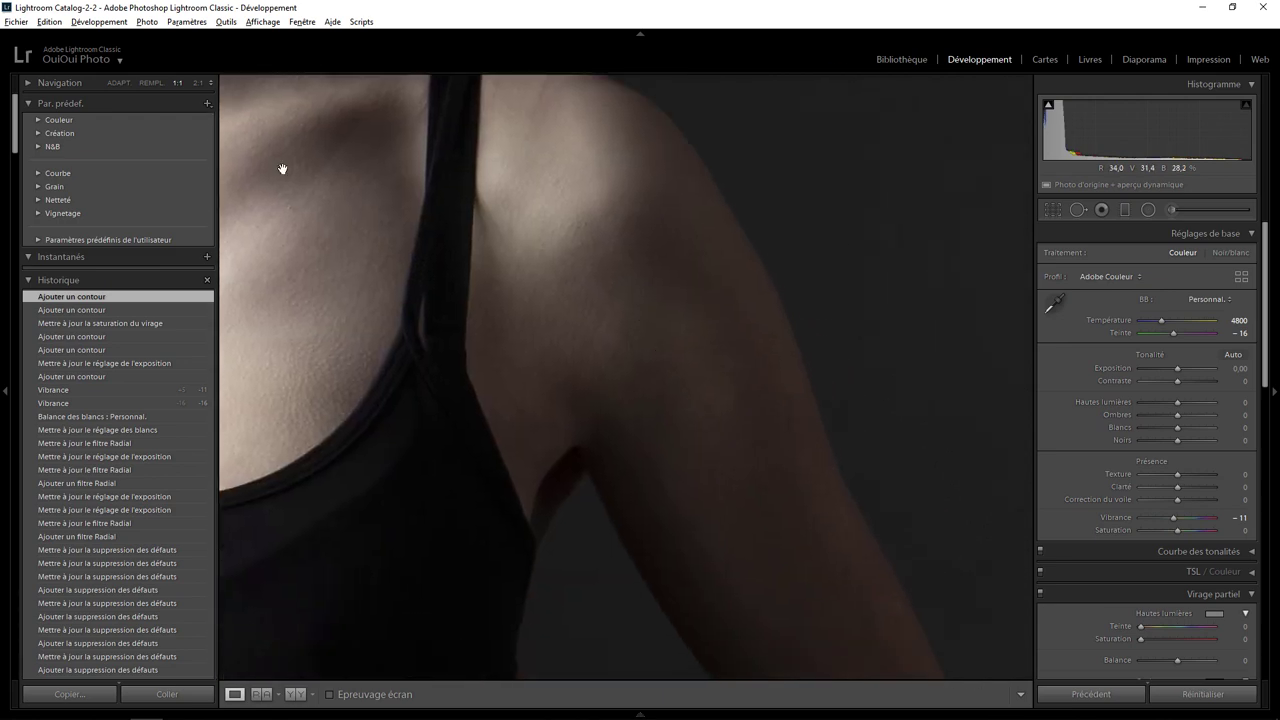
left_click(198, 82)
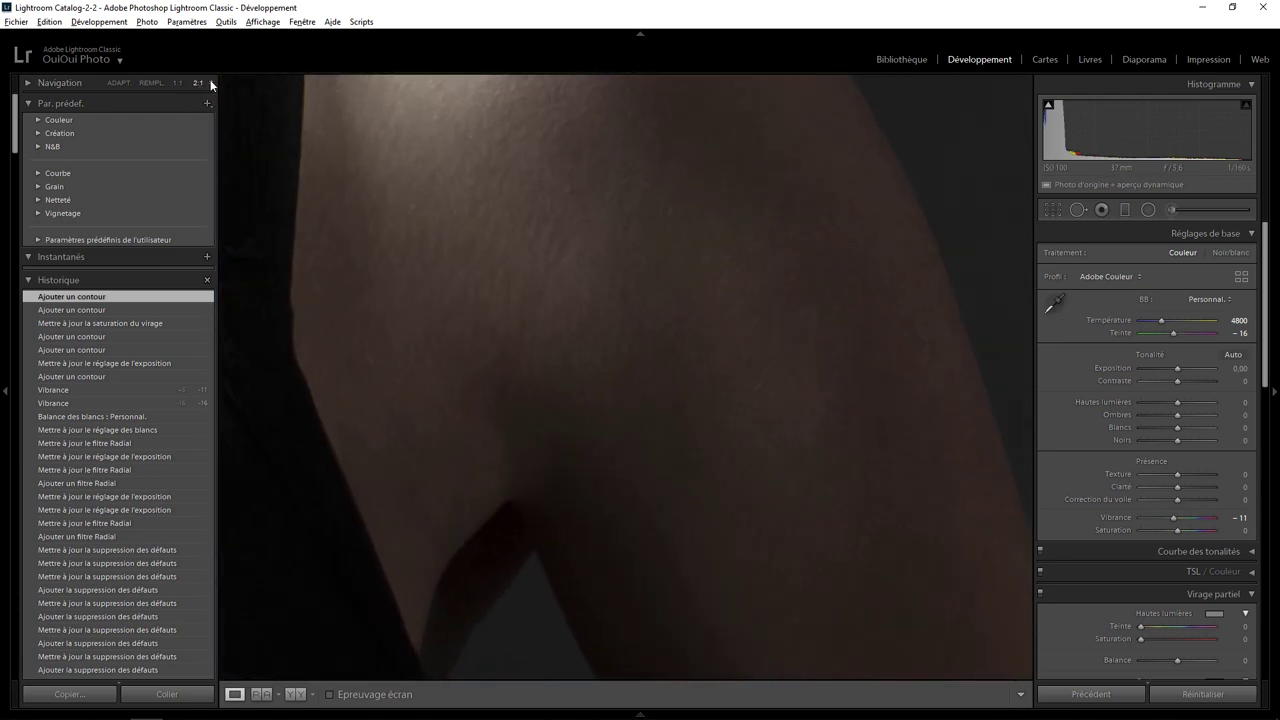
left_click(210, 83)
left_click(176, 156)
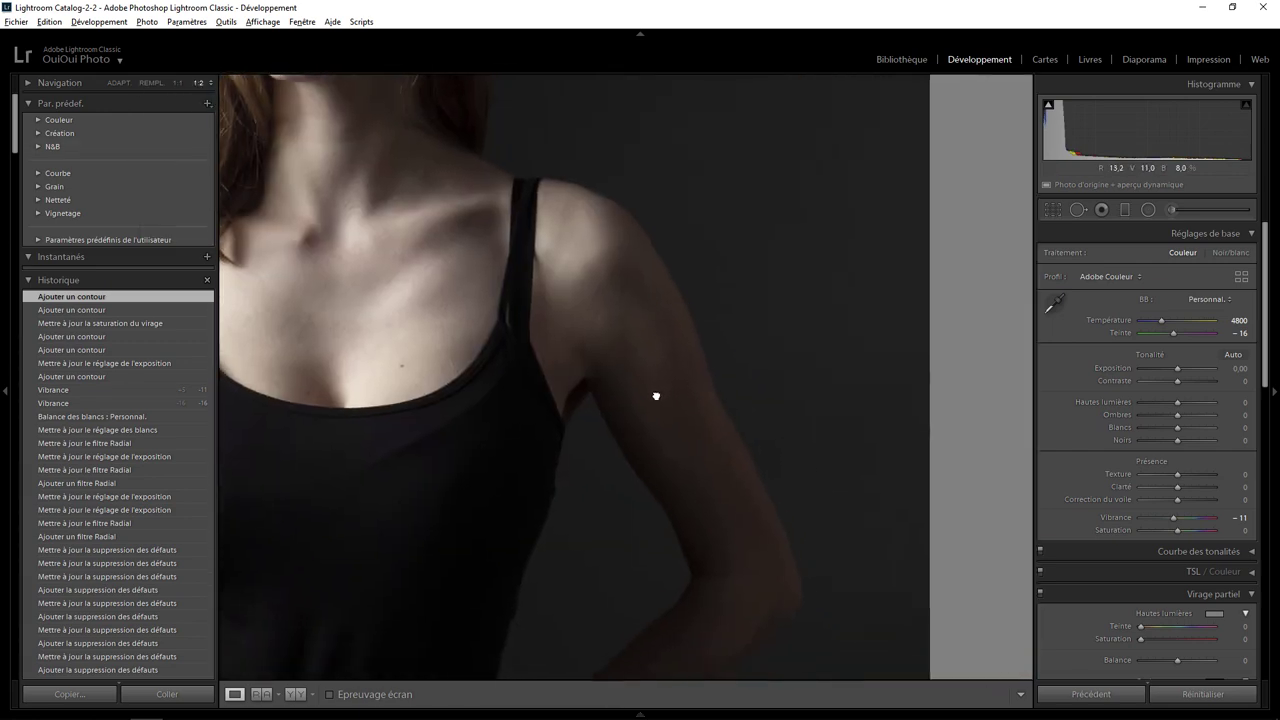
left_click_drag(682, 438, 640, 371)
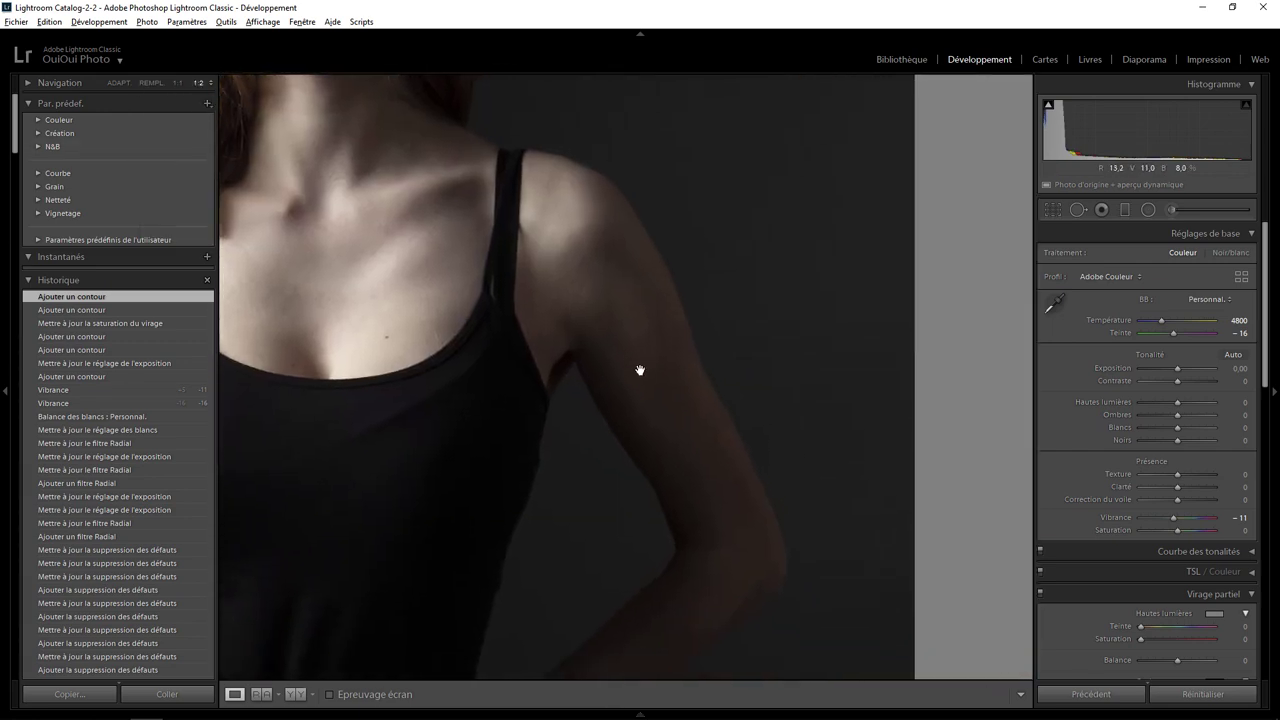
- Paint a trial Feather 100, 1.79-exposure stroke along the shoulder, then undo it
left_click(1166, 212)
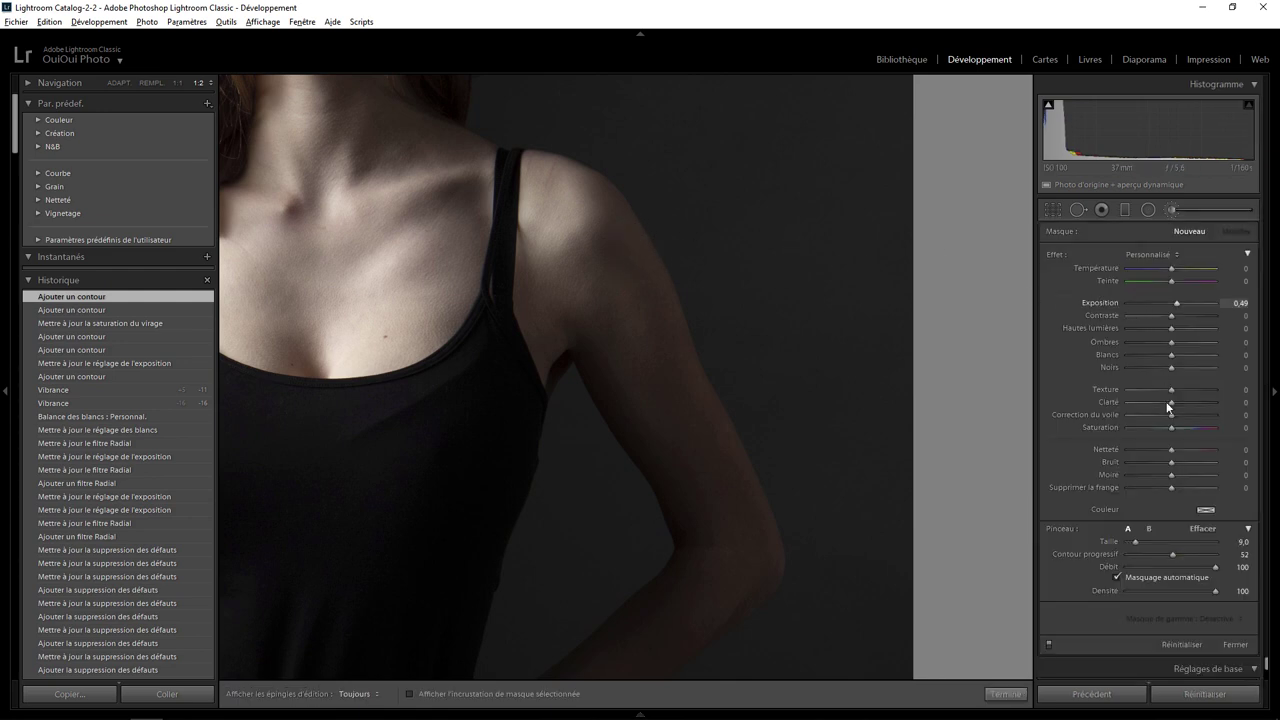
left_click_drag(1173, 555, 1228, 555)
left_click_drag(1190, 303, 1193, 303)
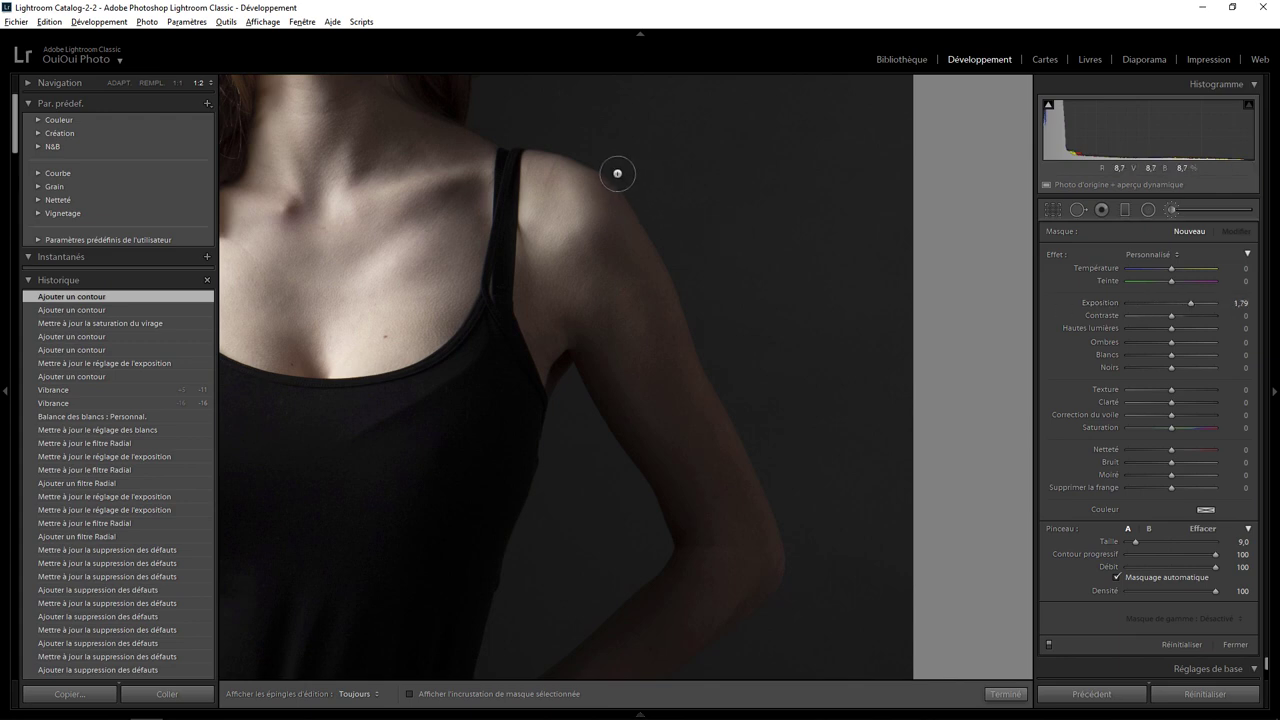
mouse_move(591, 163)
left_mouse_down()
mouse_move(664, 247)
mouse_move(789, 571)
mouse_move(822, 582)
left_mouse_up()
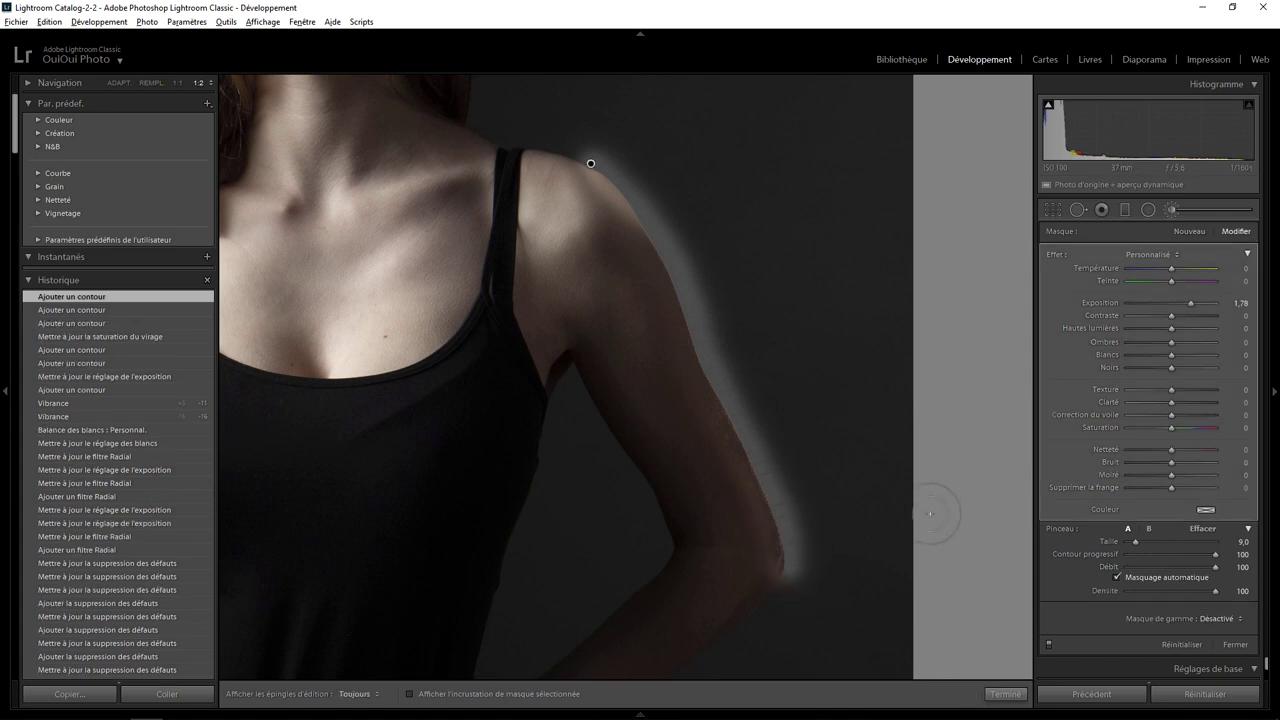
key("ctrl+z")
key("ctrl+z")
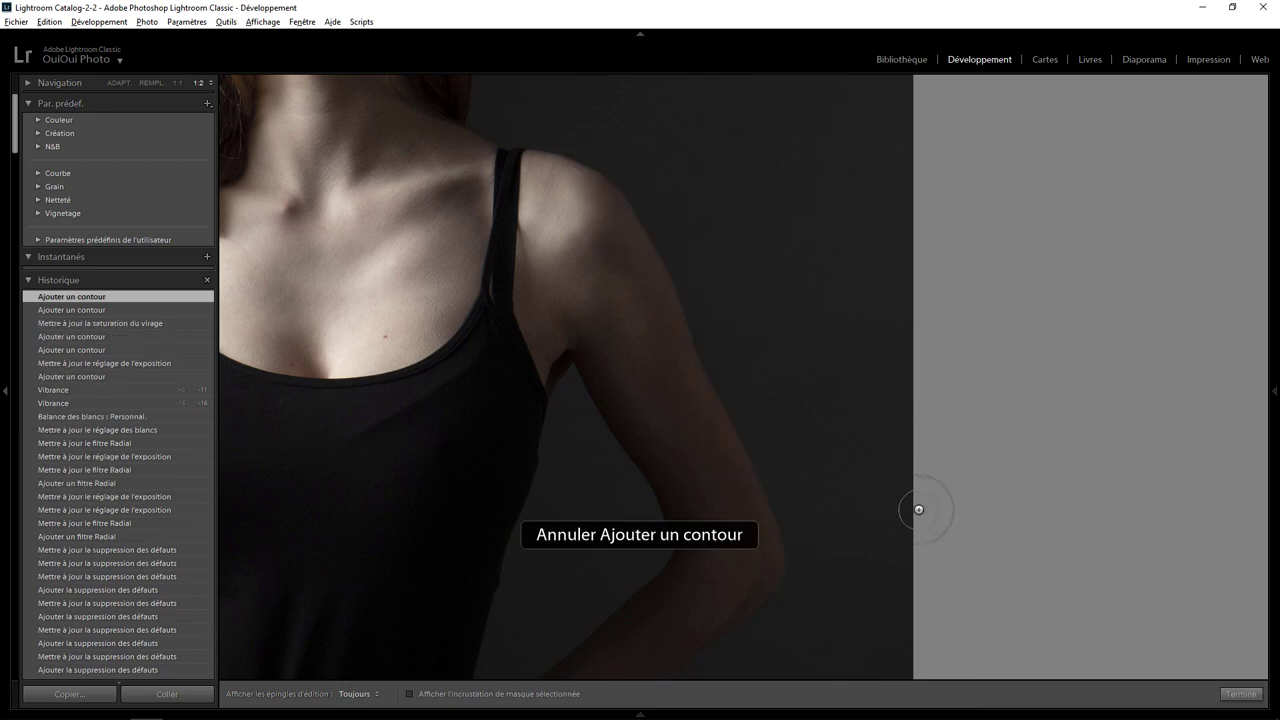
- Repaint the brightening stroke down the shoulder and arm and set Range Mask to Color
left_click(1276, 398)
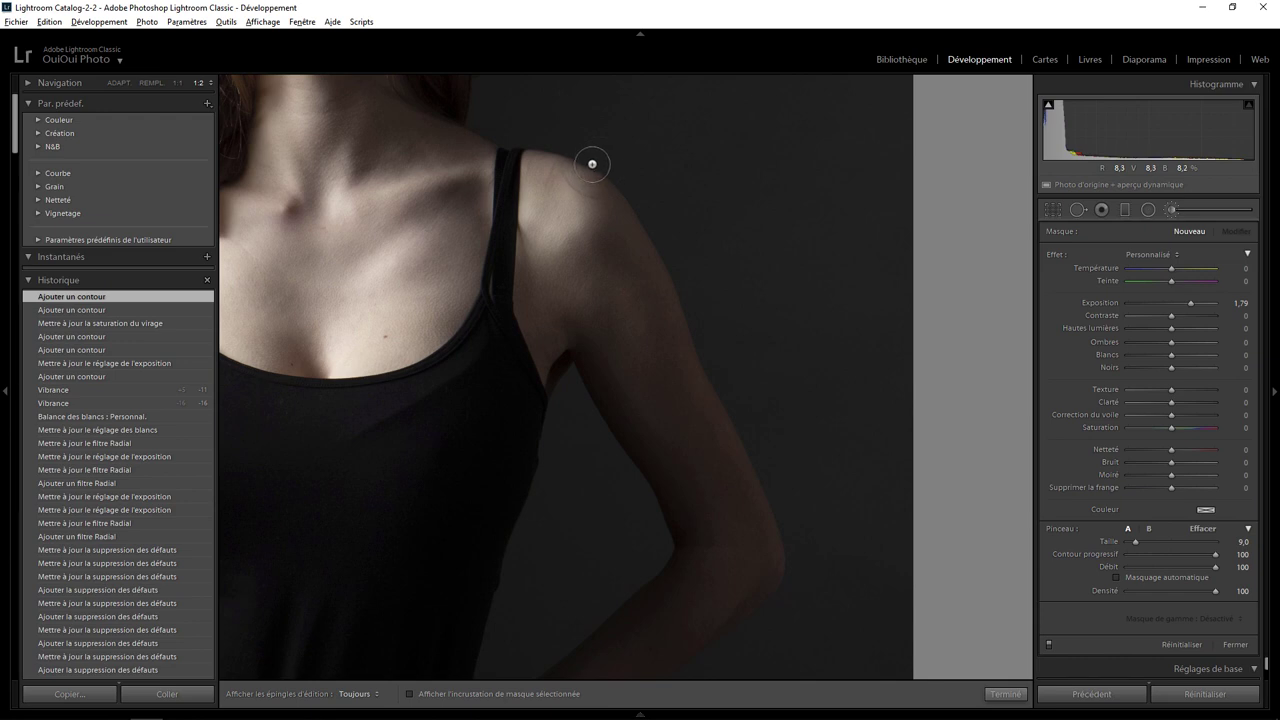
mouse_move(582, 158)
left_mouse_down()
mouse_move(655, 228)
mouse_move(760, 465)
mouse_move(794, 608)
left_mouse_up()
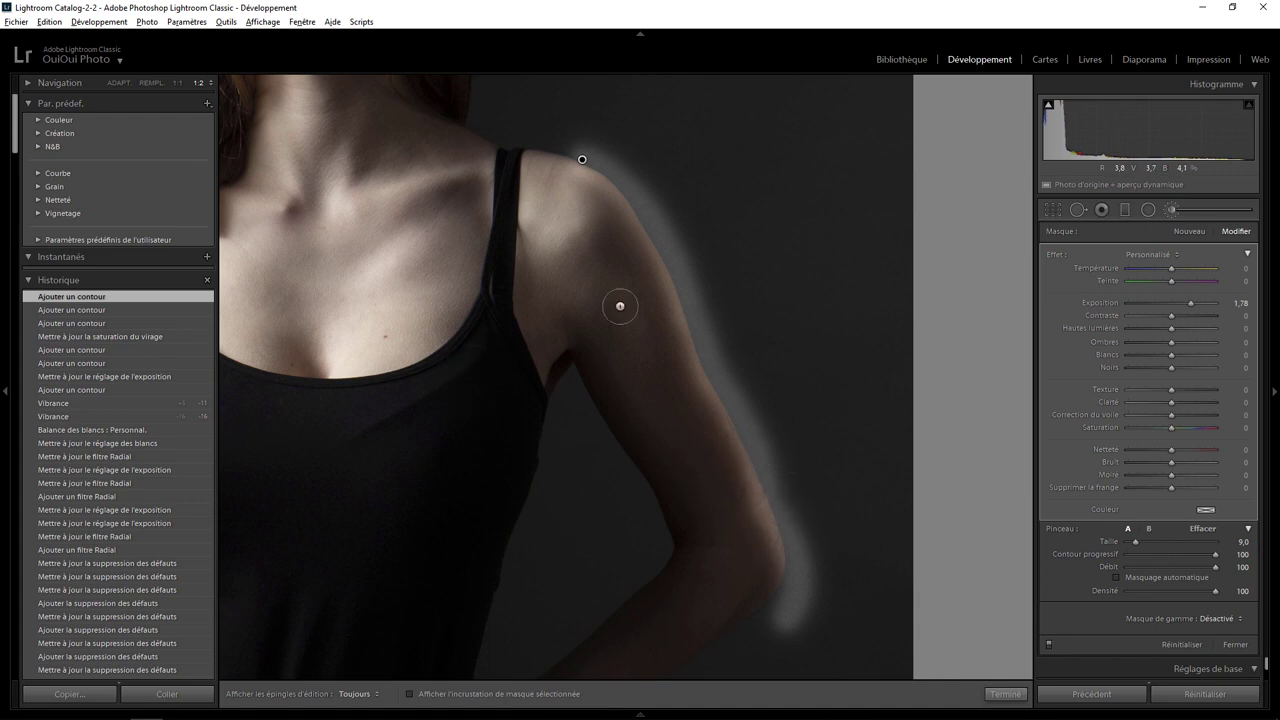
key("Delete")
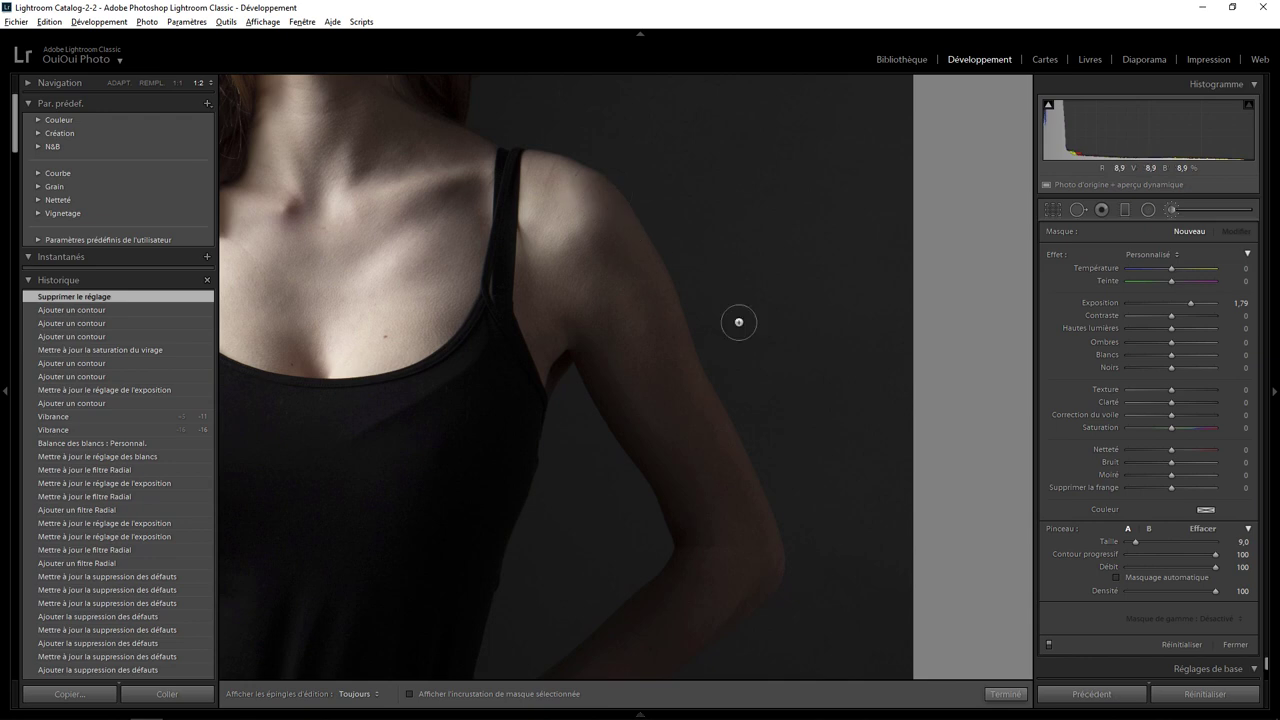
mouse_move(578, 143)
left_mouse_down()
mouse_move(674, 271)
mouse_move(786, 526)
mouse_move(812, 636)
left_mouse_up()
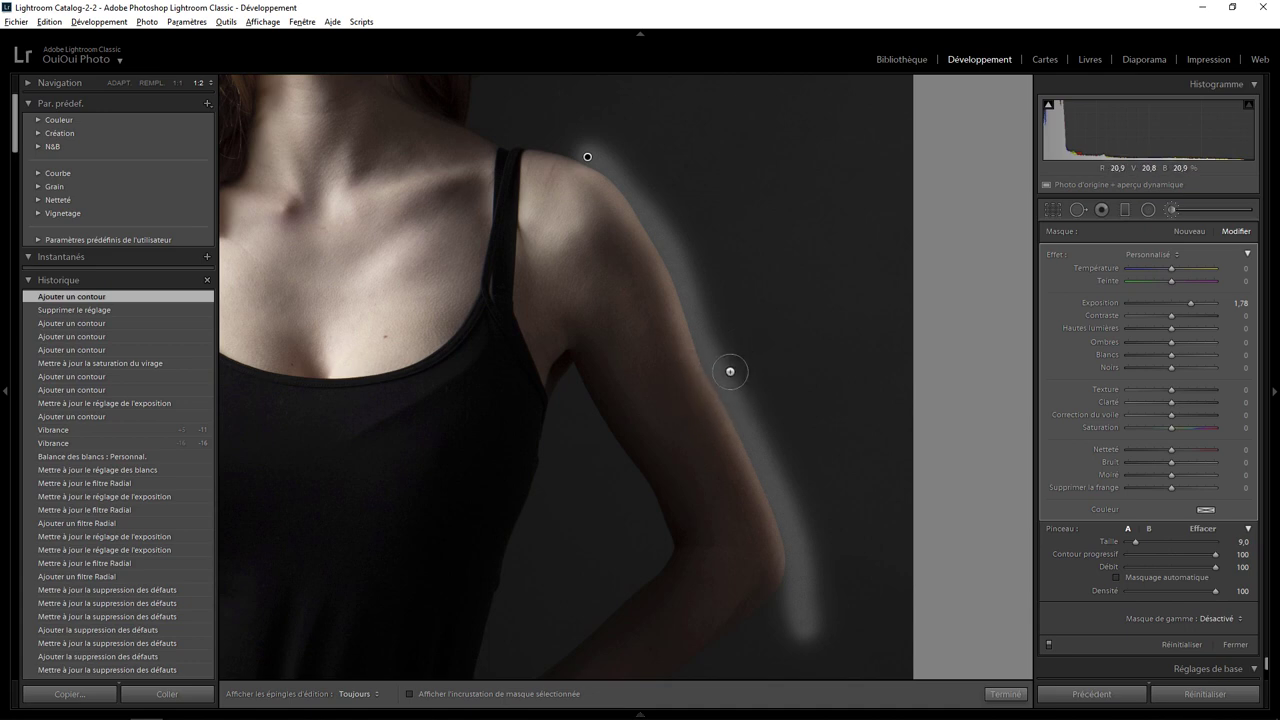
left_click(1208, 618)
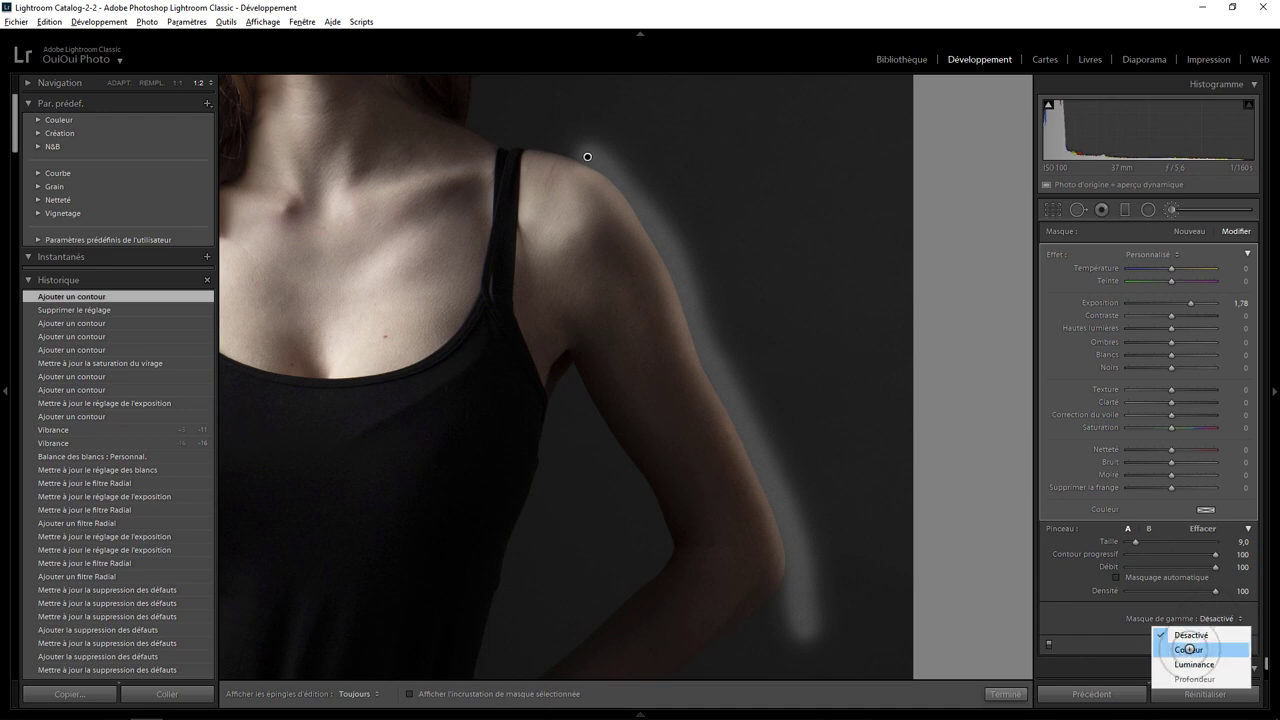
left_click(1187, 644)
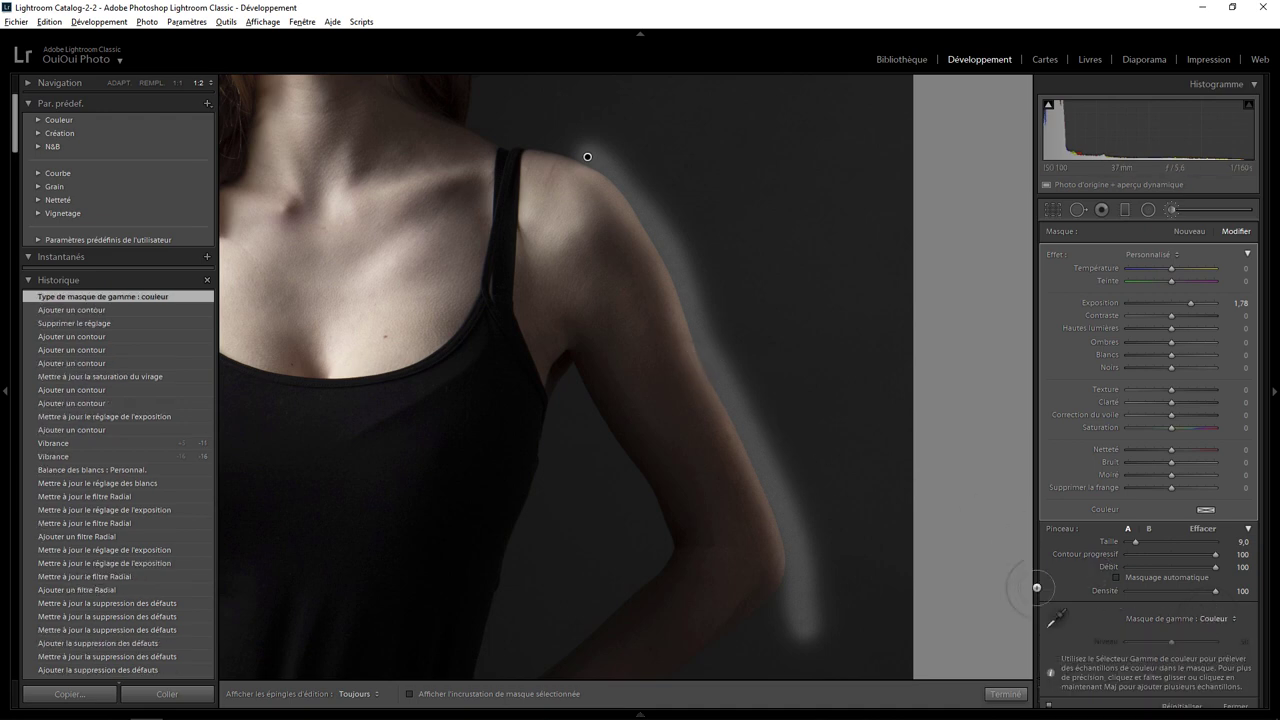
- Sample the arm's skin colour for the range mask and set Amount to 23
left_click(1056, 613)
left_click_drag(673, 318, 684, 357)
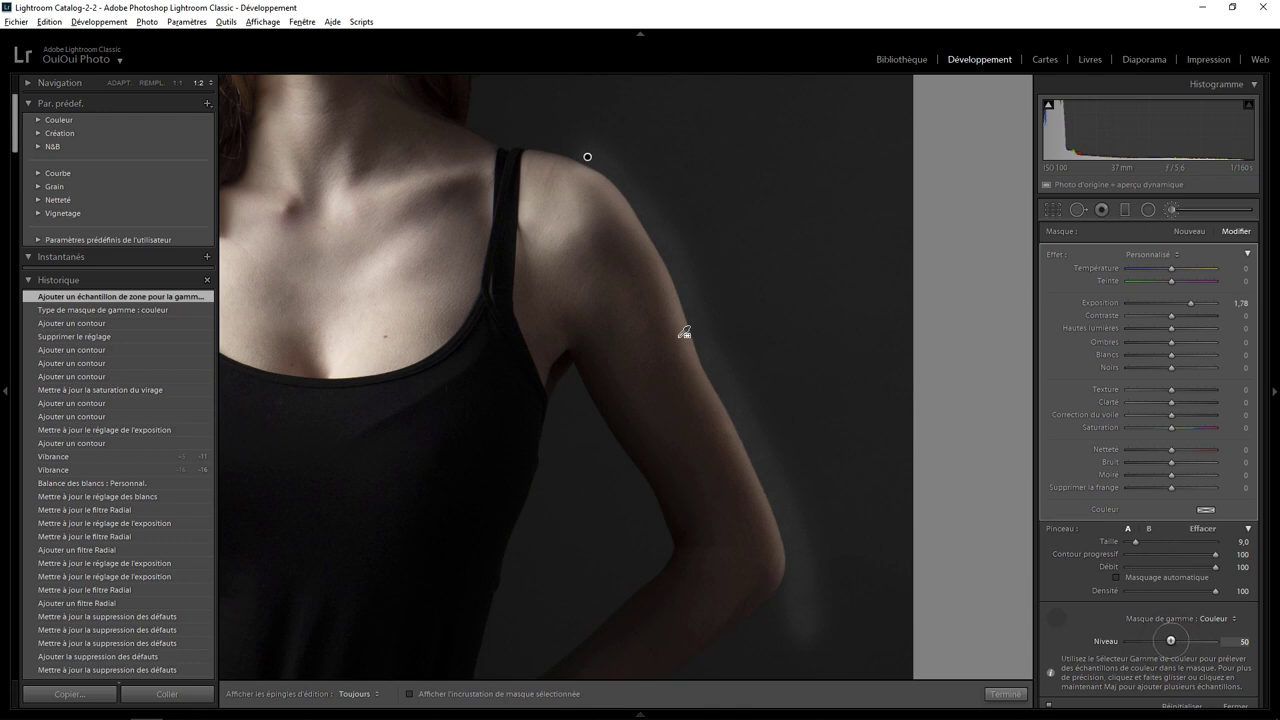
left_click_drag(1146, 643, 1136, 645)
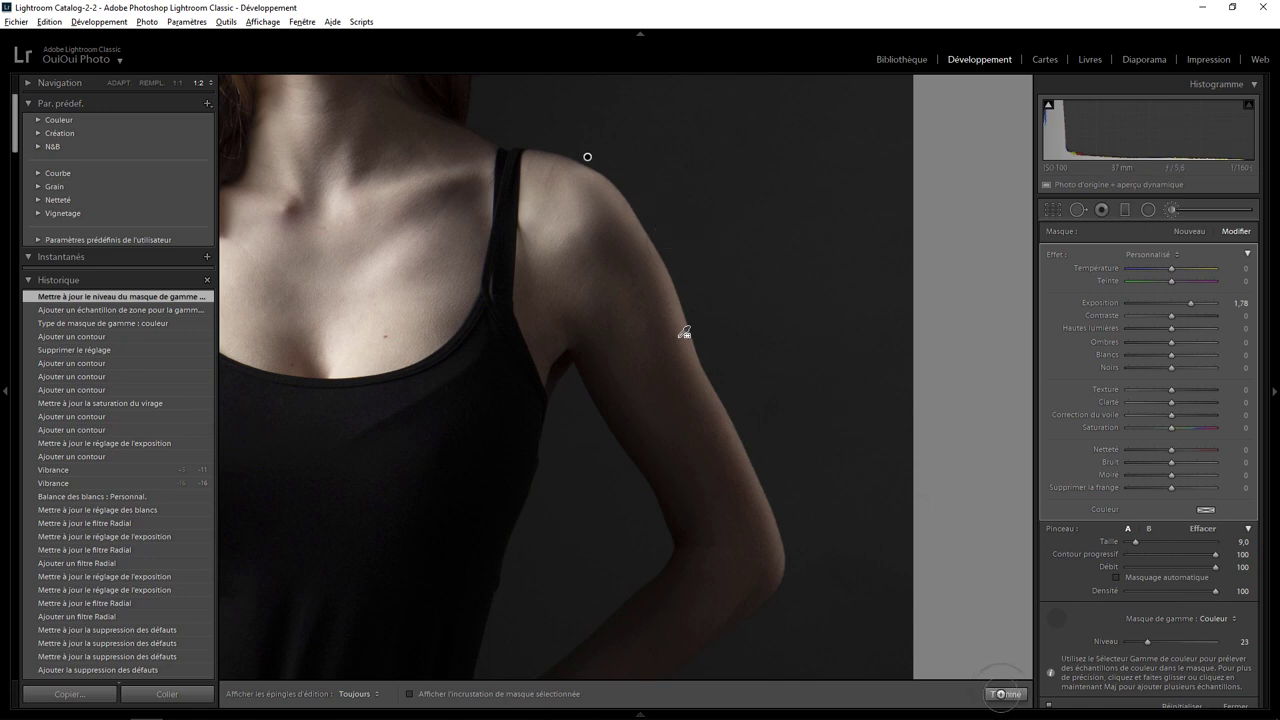
left_click(1005, 693)
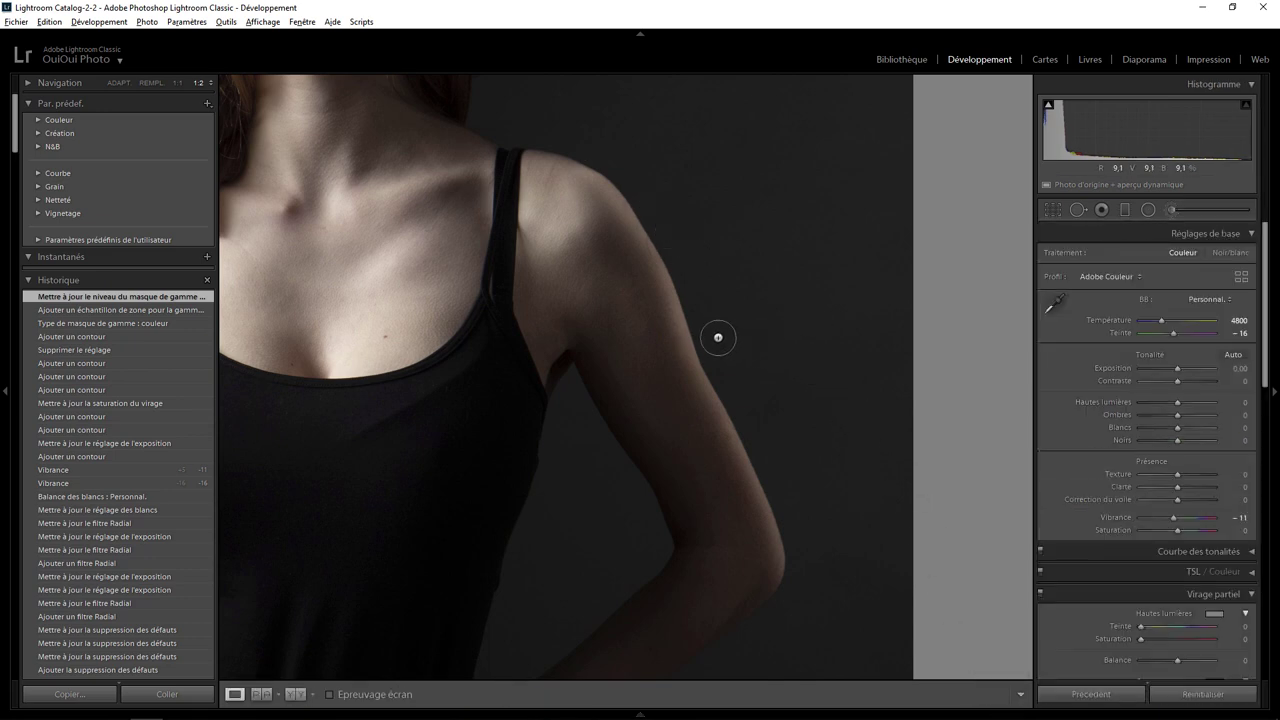
- At Fit view, select the shoulder brush pin and set its Temp to -12
left_click(717, 334)
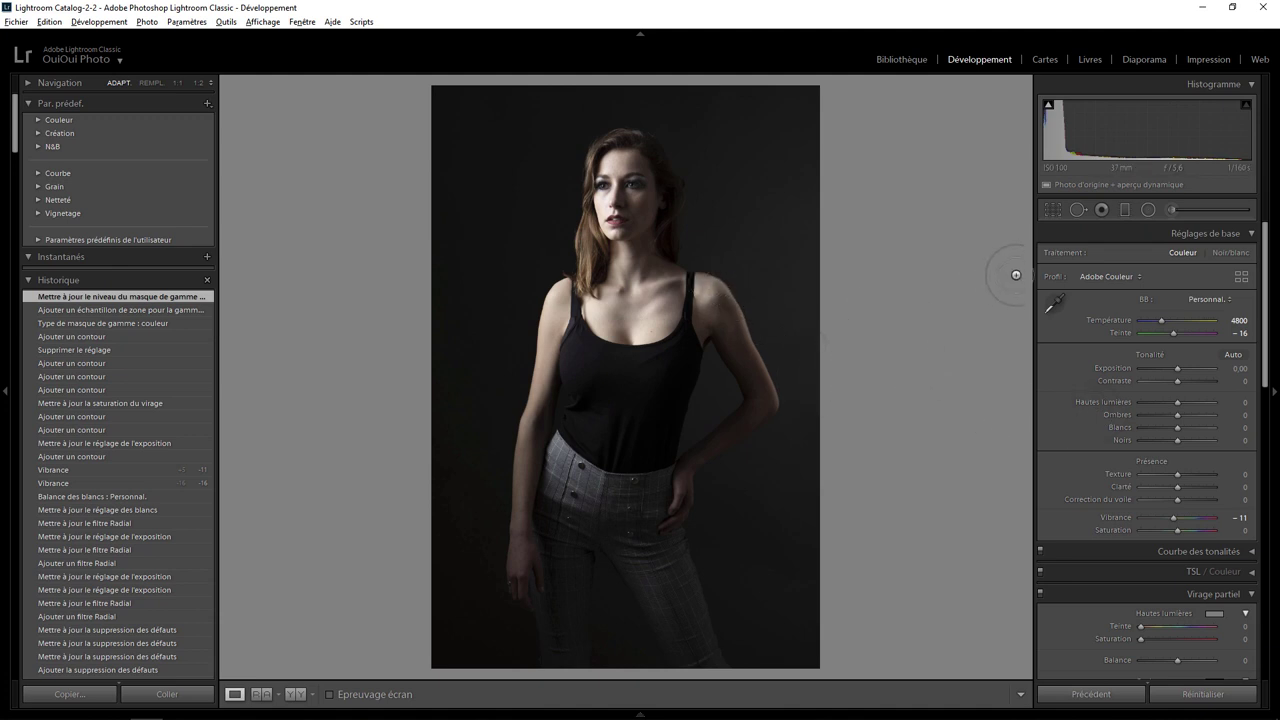
left_click(1172, 209)
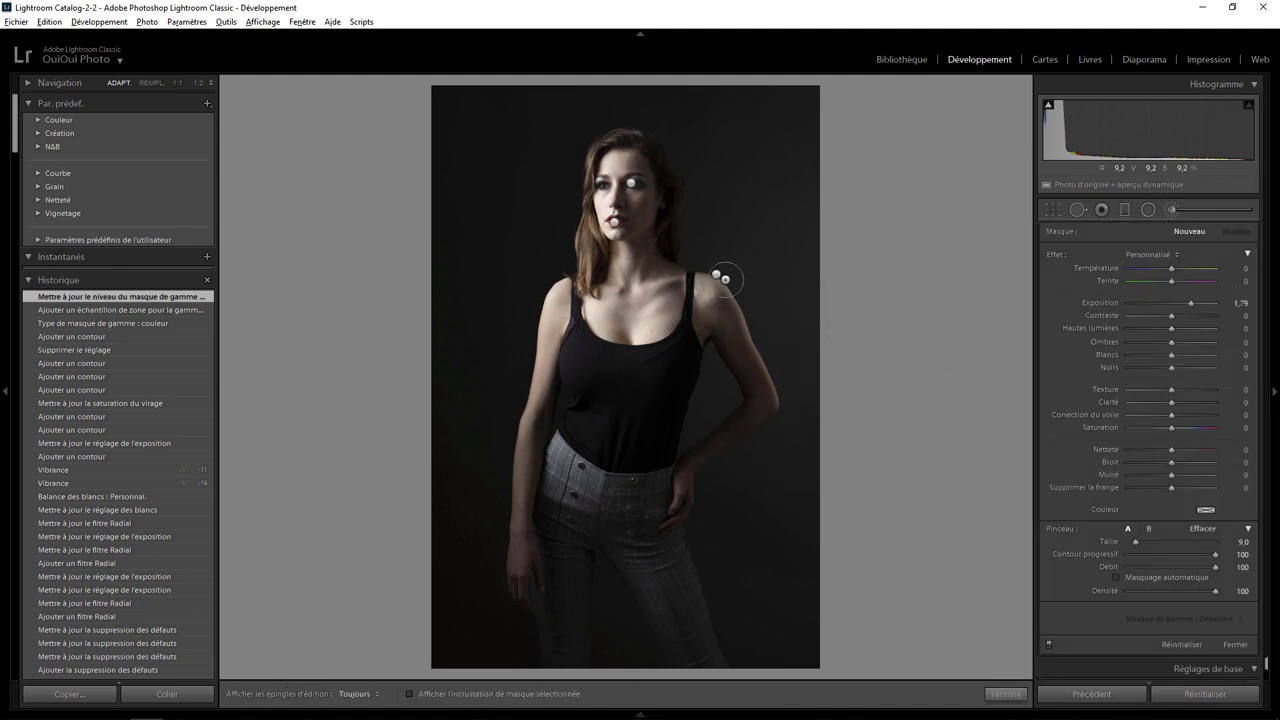
left_click(716, 272)
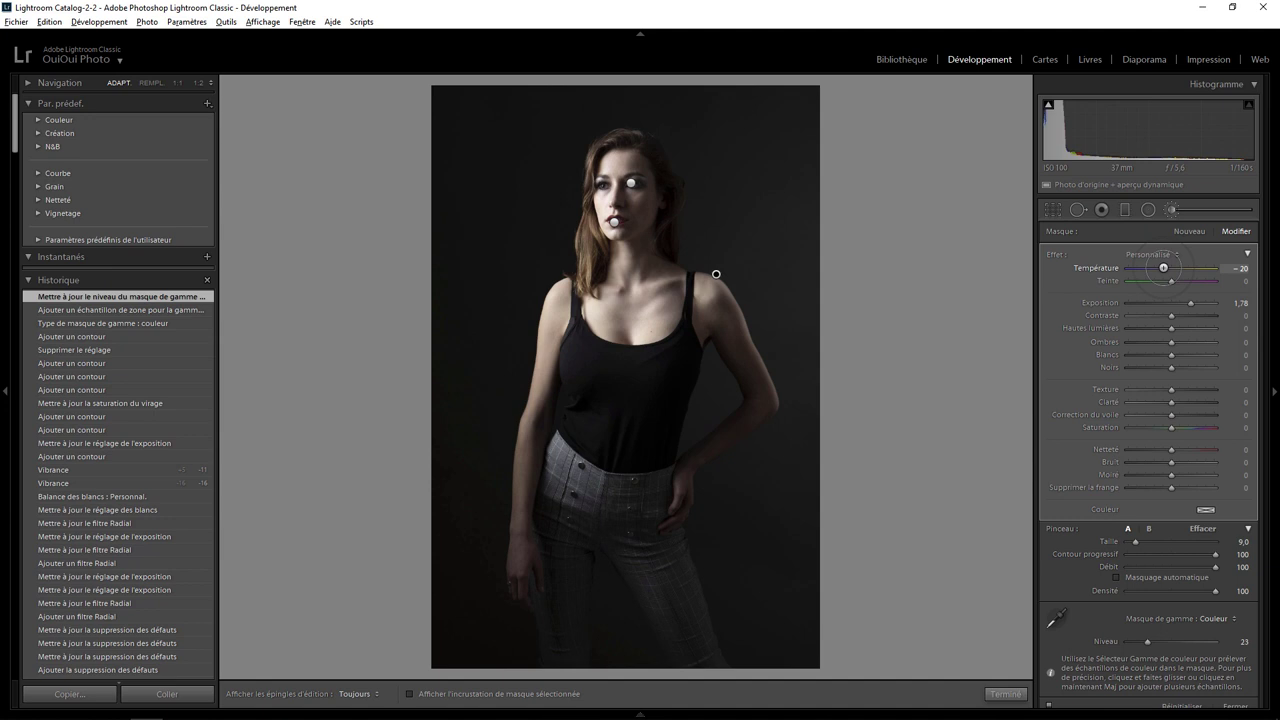
left_click_drag(1166, 268, 1166, 268)
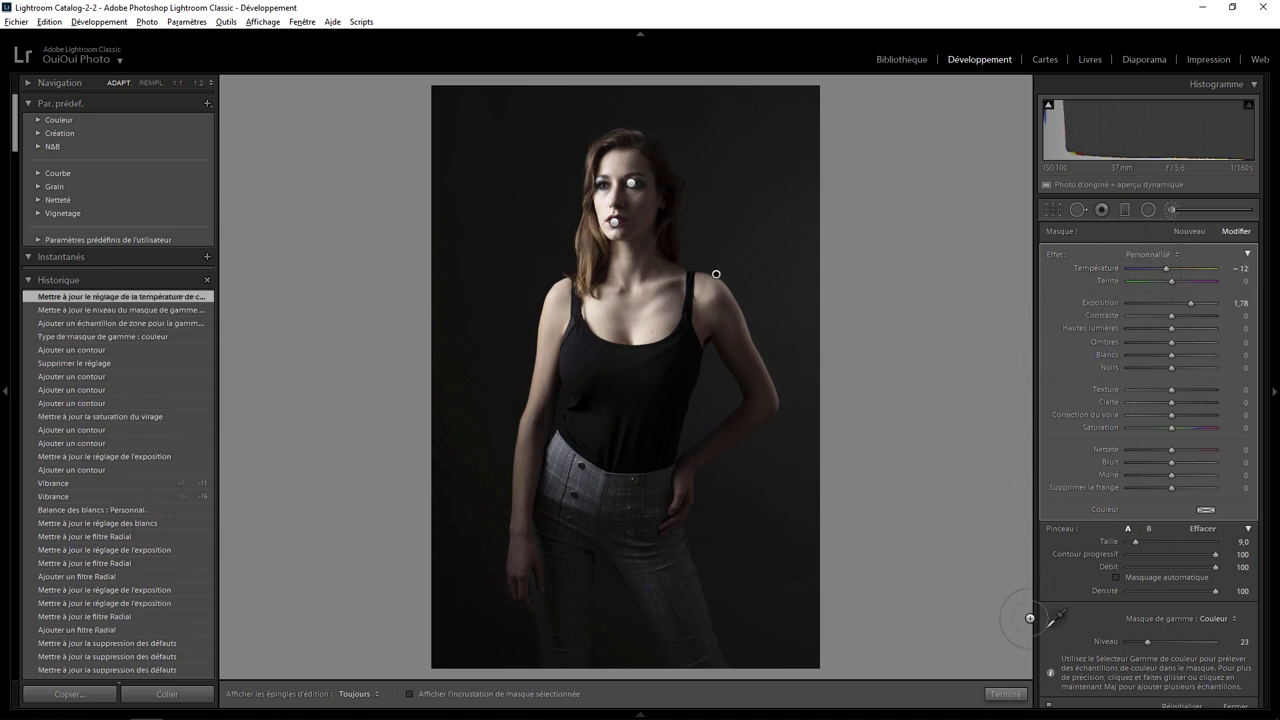
- Finish the brush edit and frame both trouser buttons at 2:1 zoom
left_click(1005, 693)
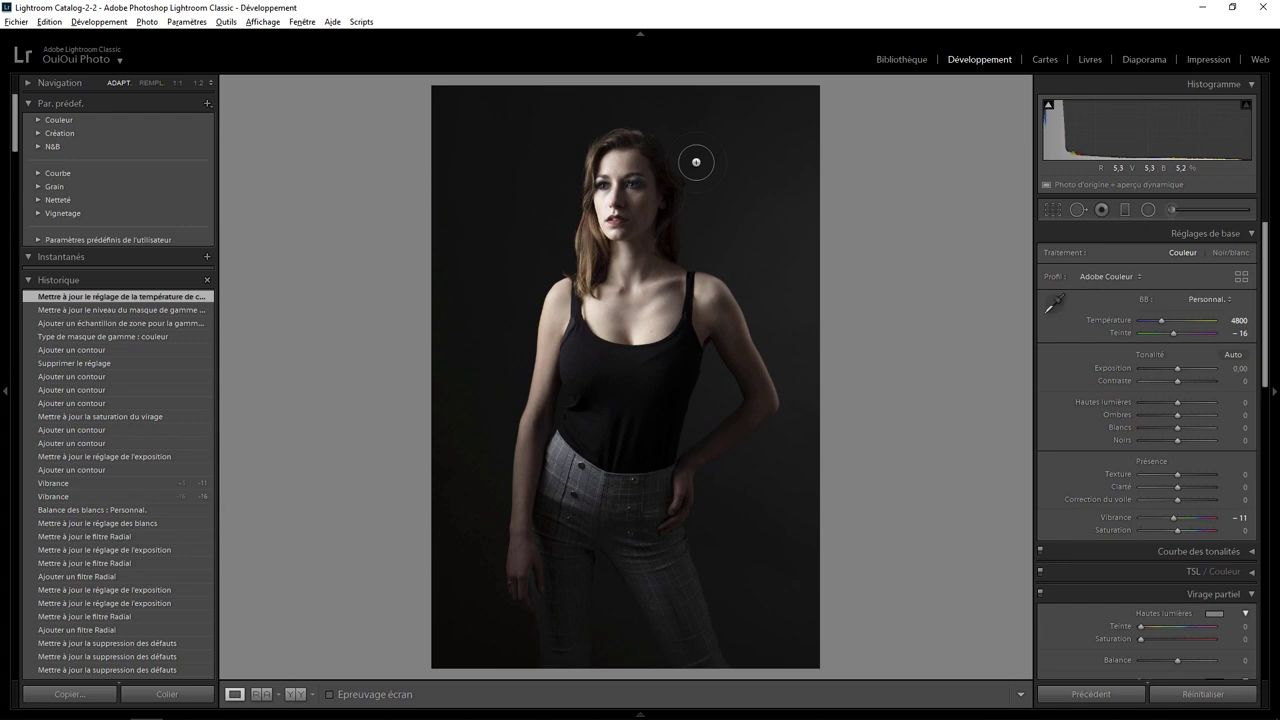
left_click(638, 504)
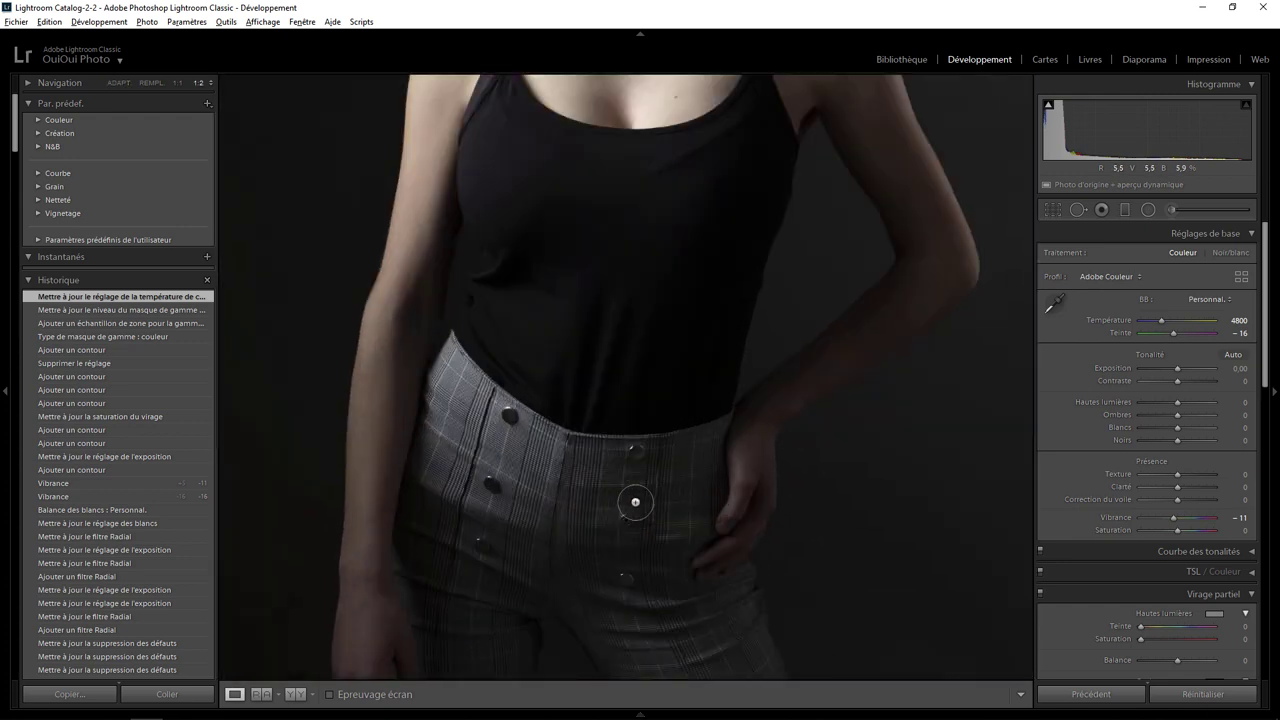
left_click_drag(635, 502, 712, 385)
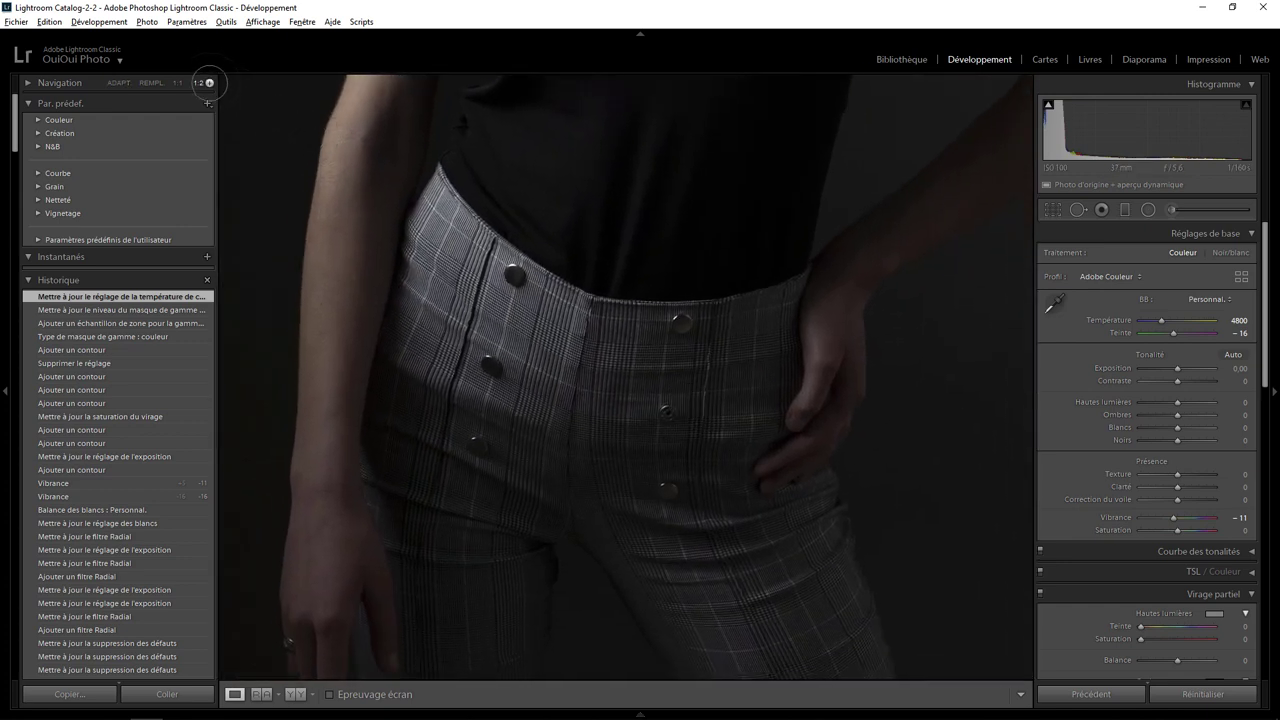
left_click(209, 82)
left_click(170, 164)
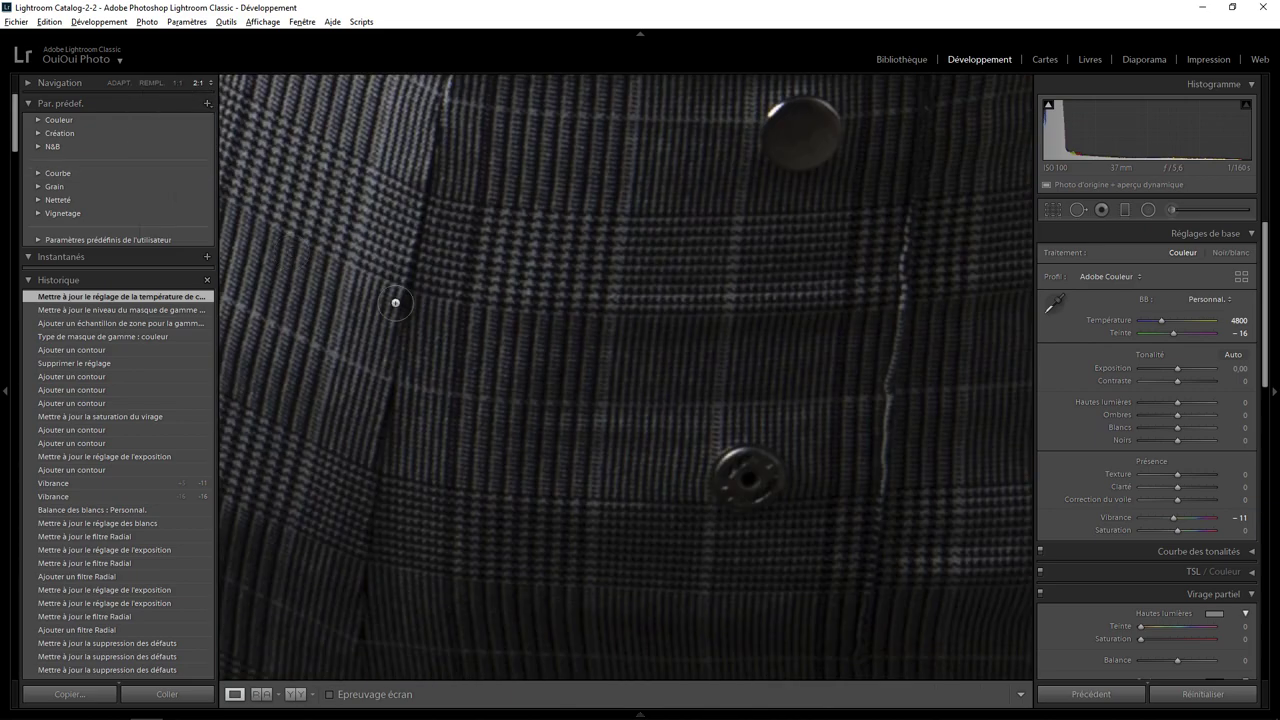
left_click_drag(800, 463, 649, 514)
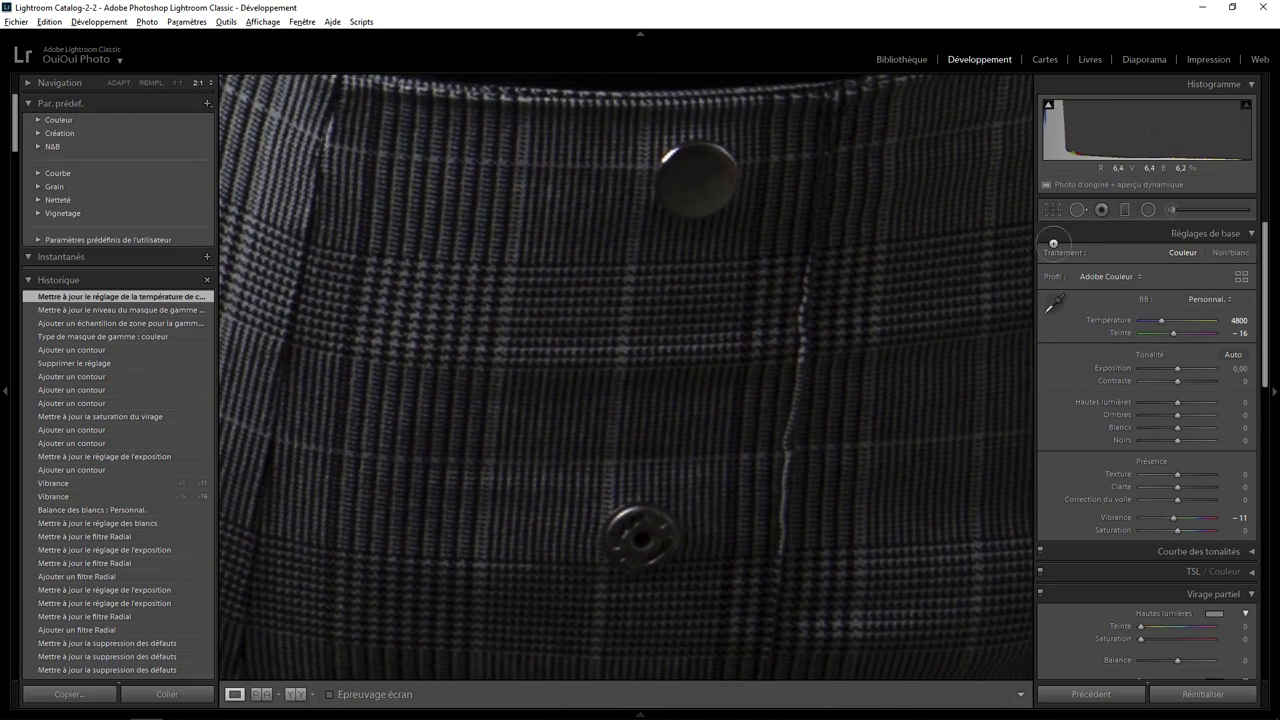
- Heal the lower trouser button using the upper button as the source
left_click(1078, 209)
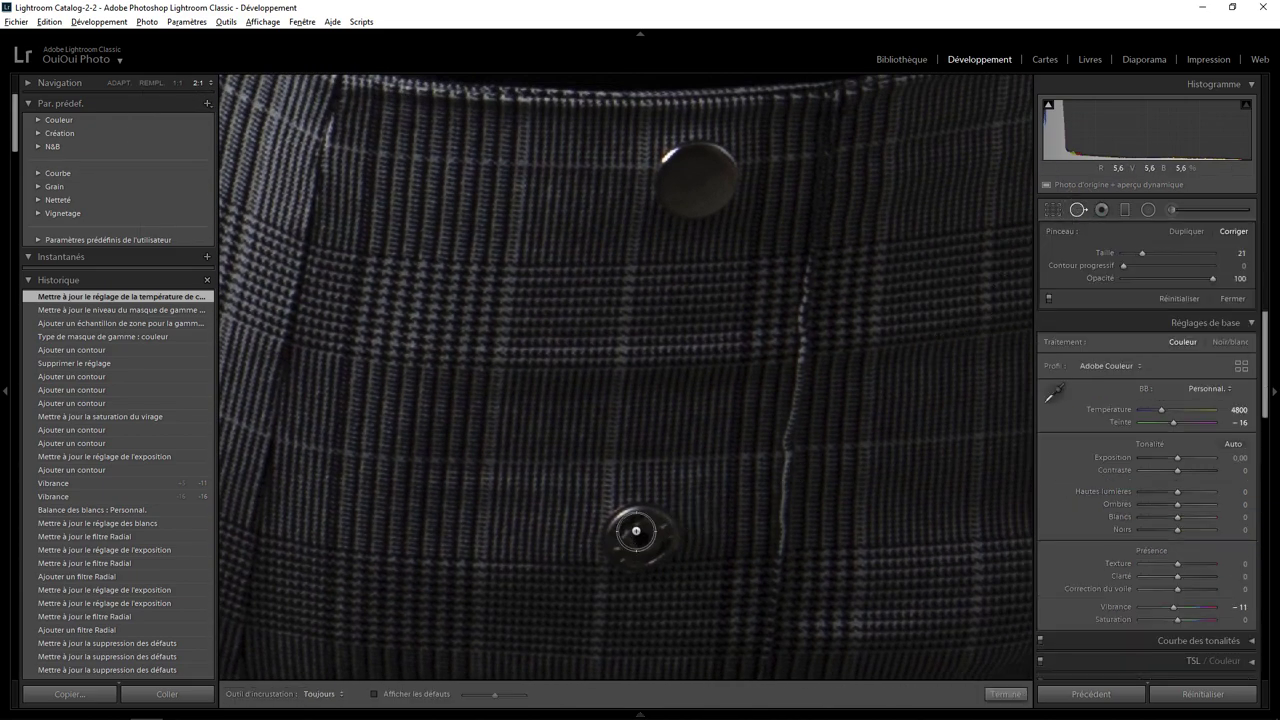
scroll(636, 531, "up", 4)
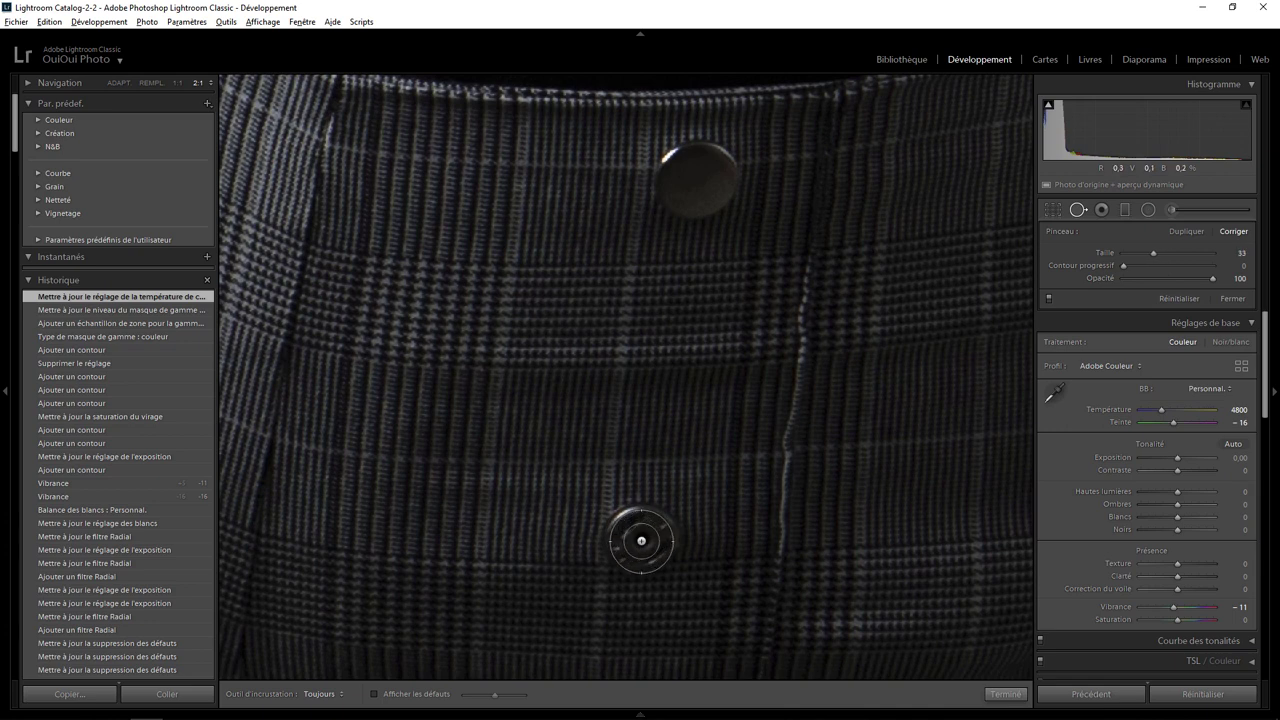
scroll(641, 541, "up", 2)
left_click(642, 540)
left_click_drag(272, 249, 686, 179)
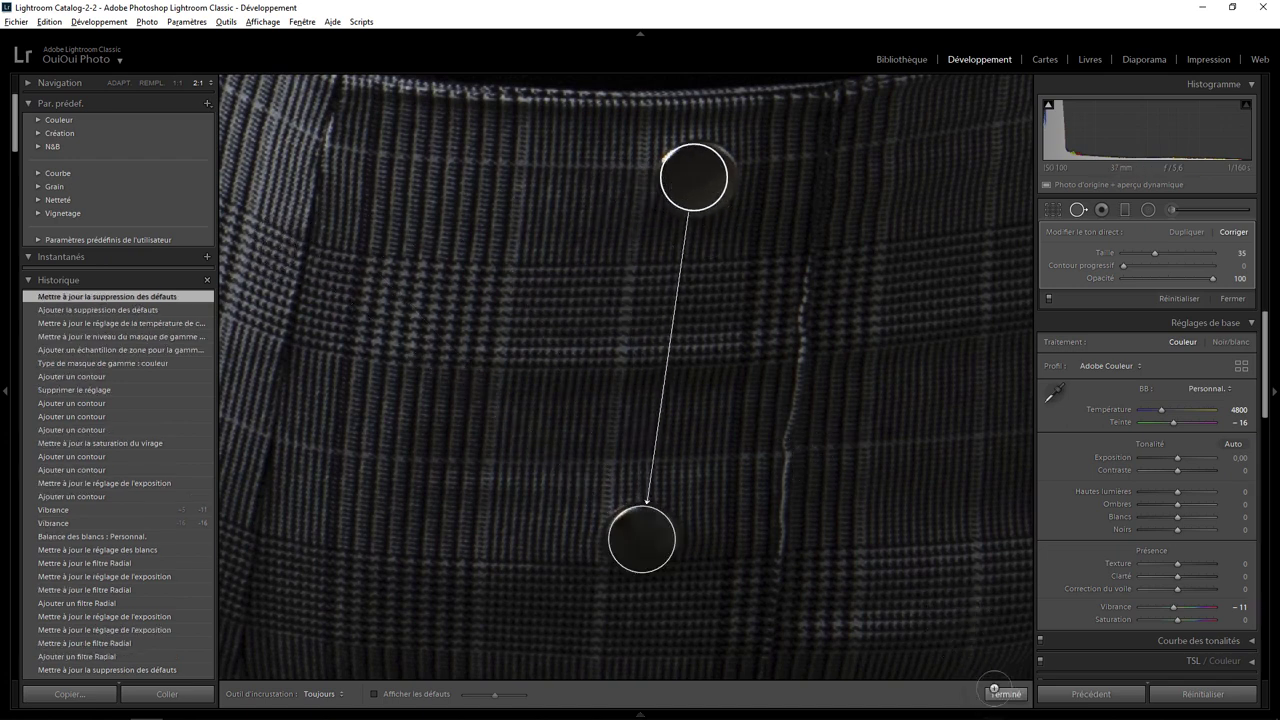
left_click(1005, 693)
left_click(783, 414)
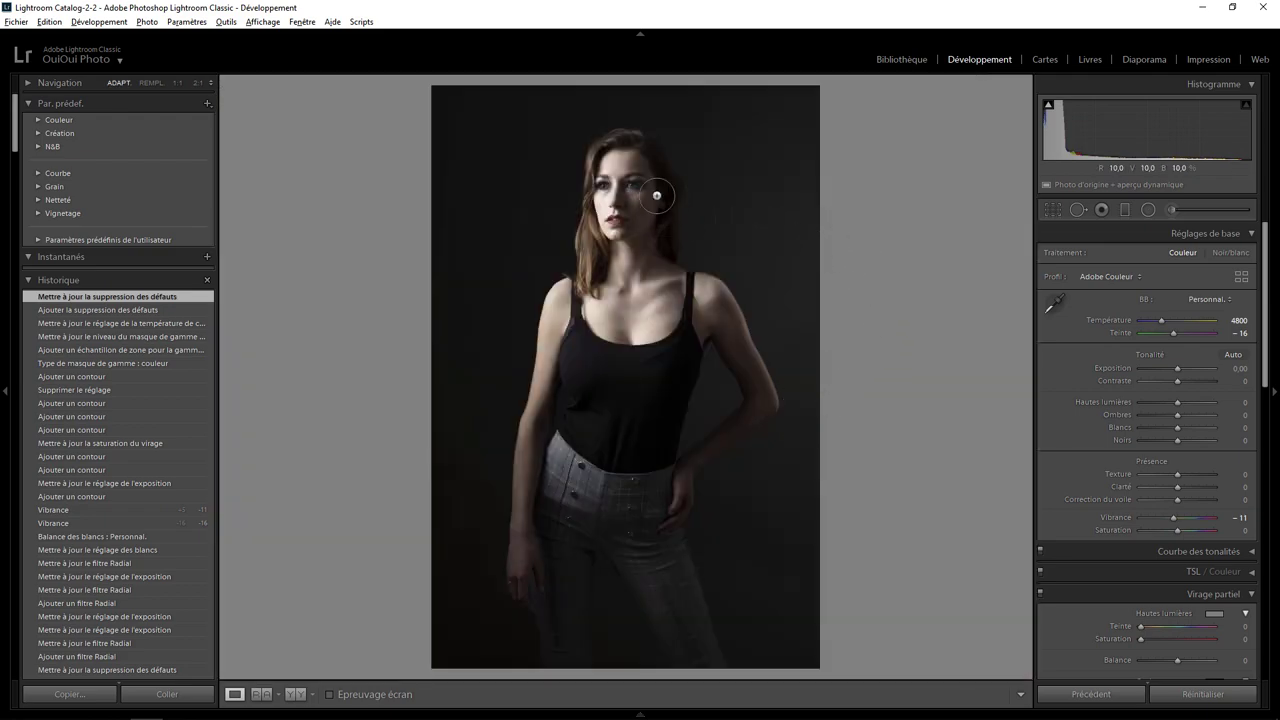
- Inspect the forehead, eyes, nose and lips at 2:1, then return to Fit
left_click(625, 176)
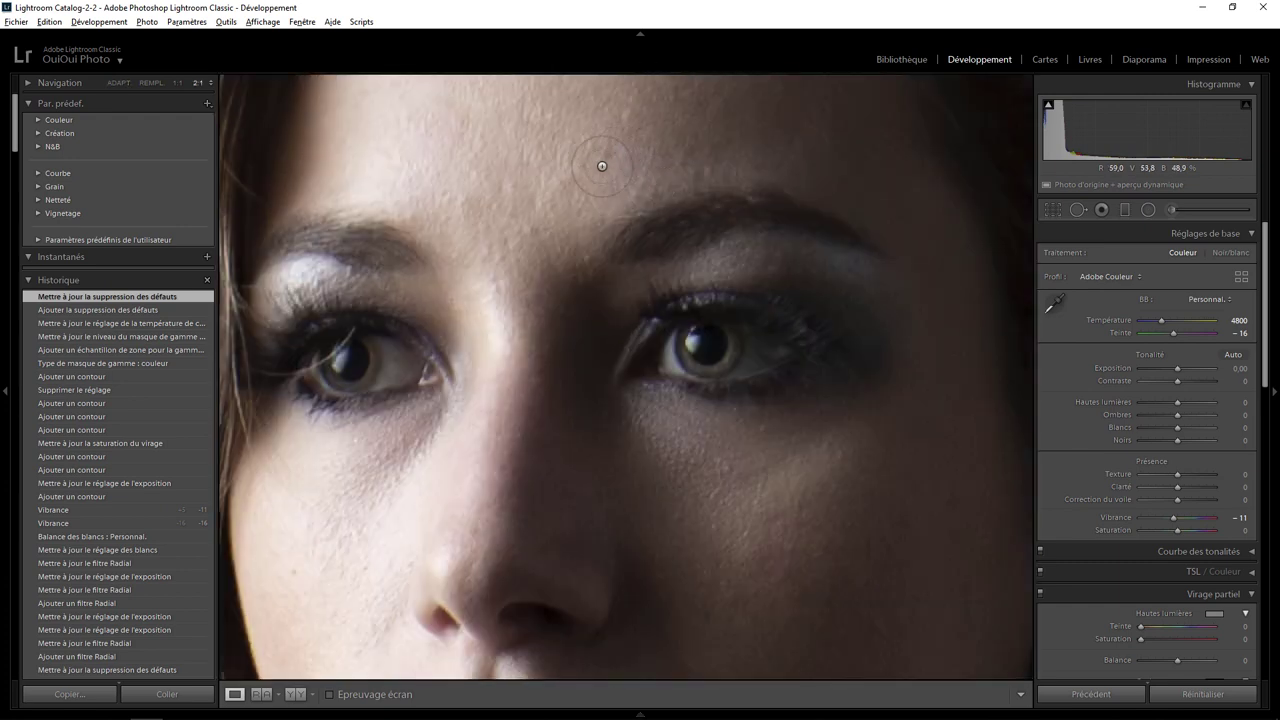
mouse_move(592, 168)
left_mouse_down()
mouse_move(590, 427)
mouse_move(660, 210)
left_mouse_up()
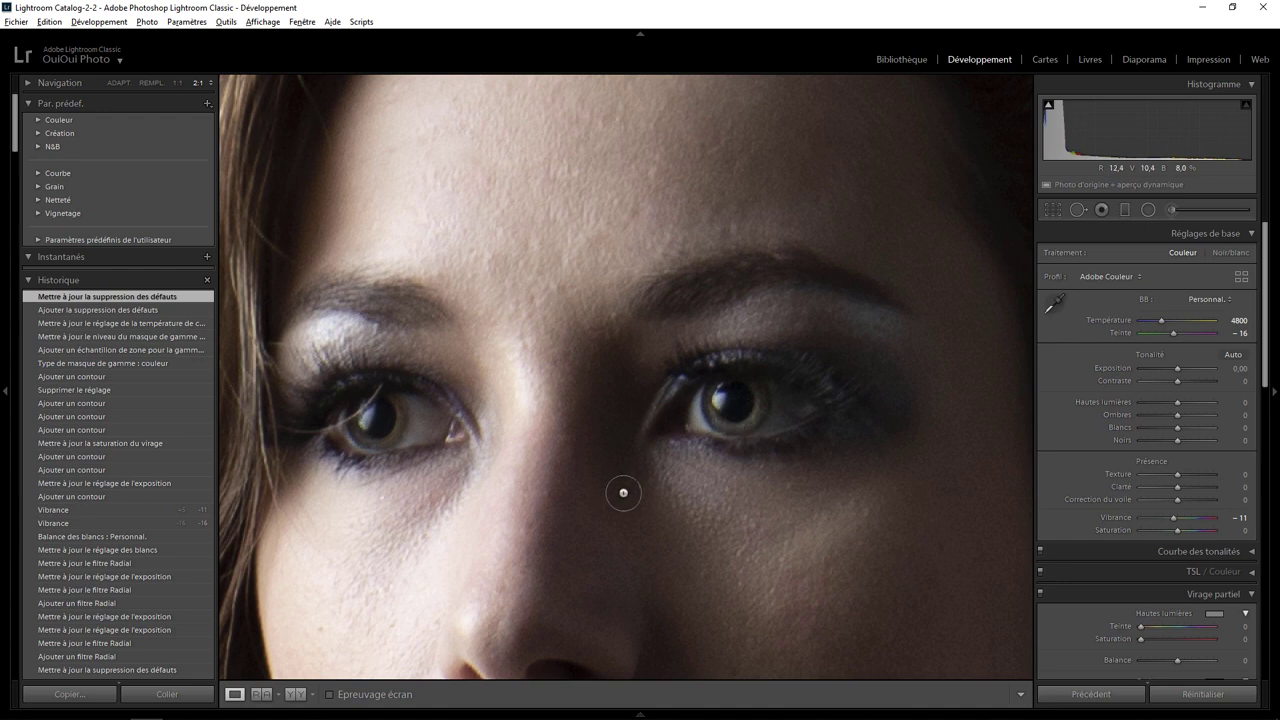
left_click_drag(623, 489, 512, 344)
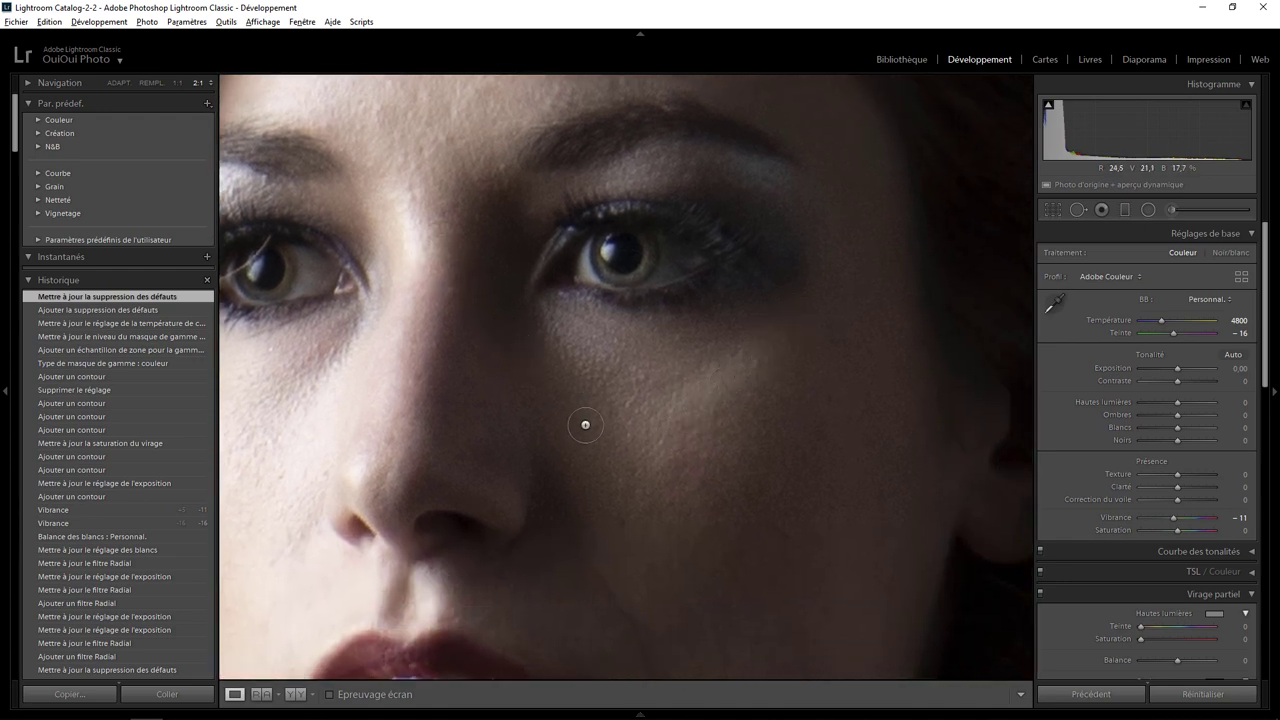
left_click_drag(585, 425, 680, 195)
left_click(723, 435)
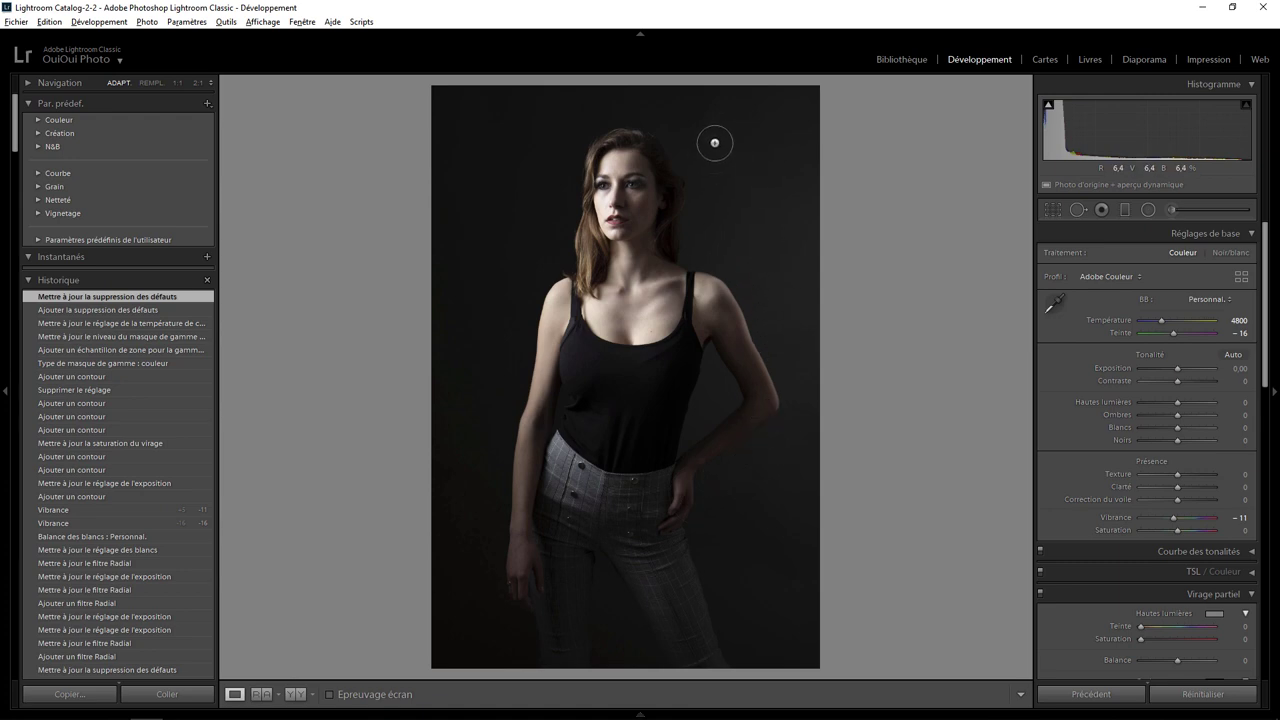
left_click(612, 217)
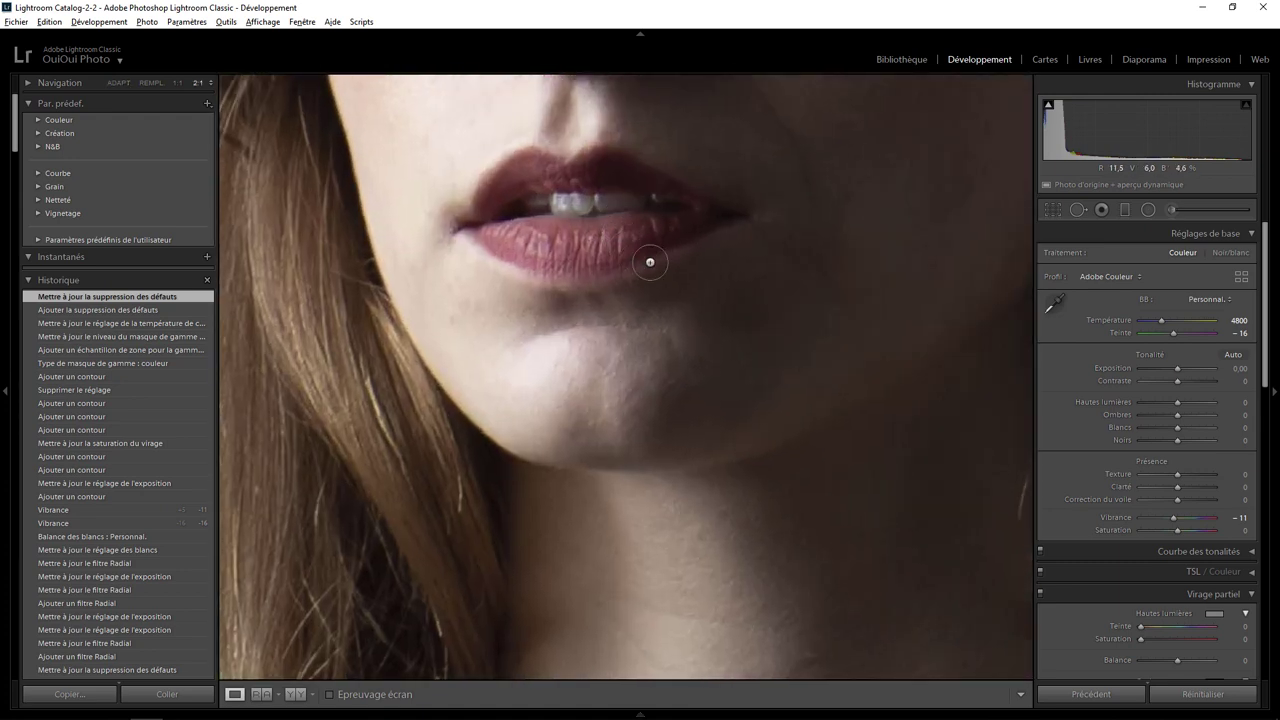
left_click(581, 223)
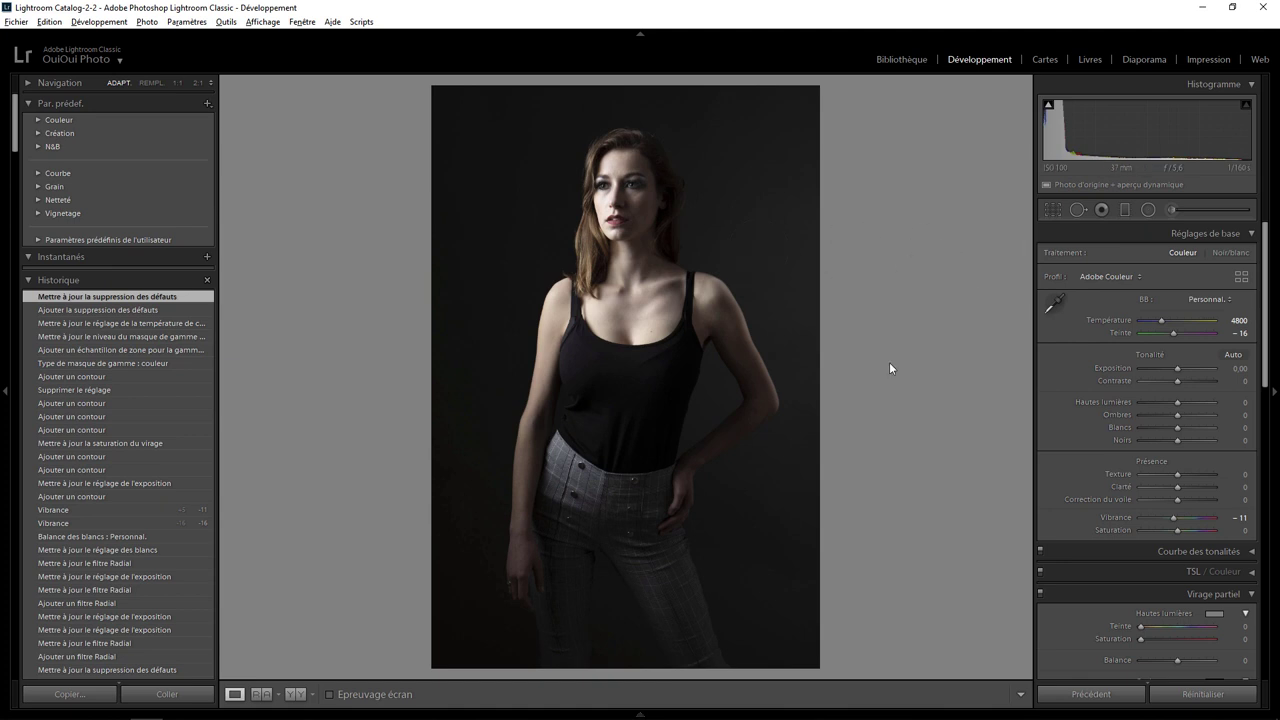
key("backslash")
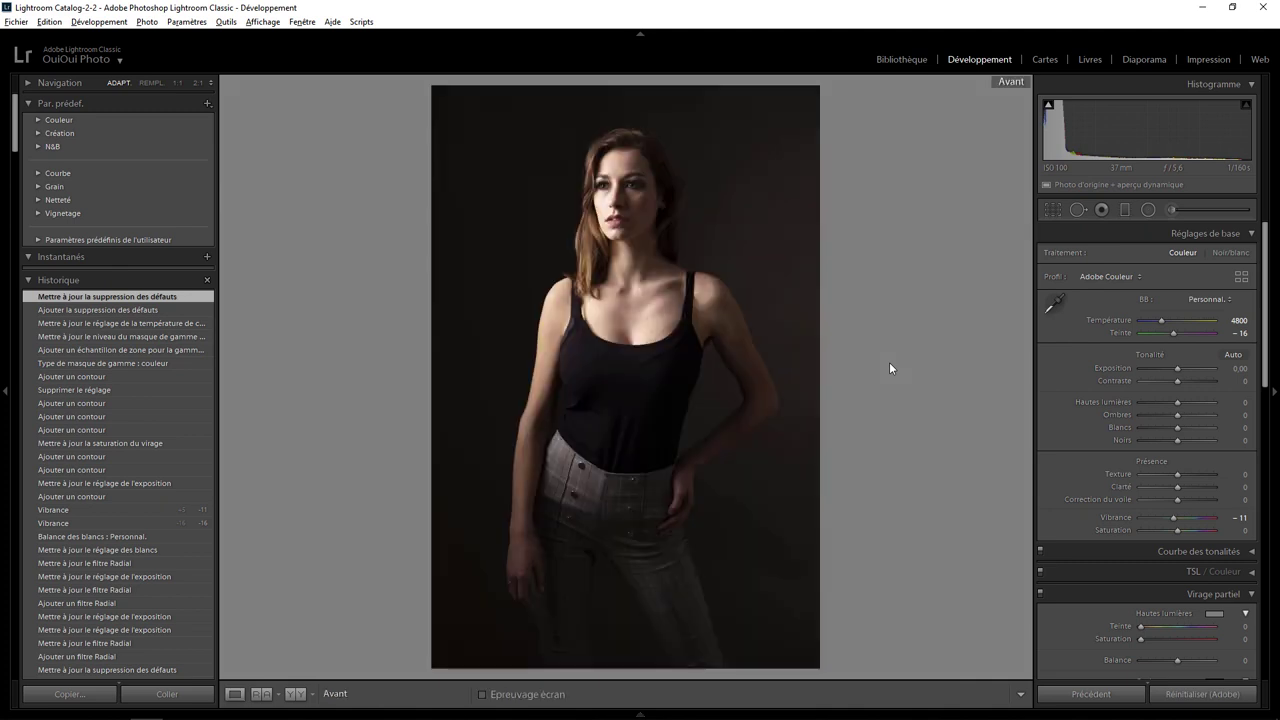
key("backslash")
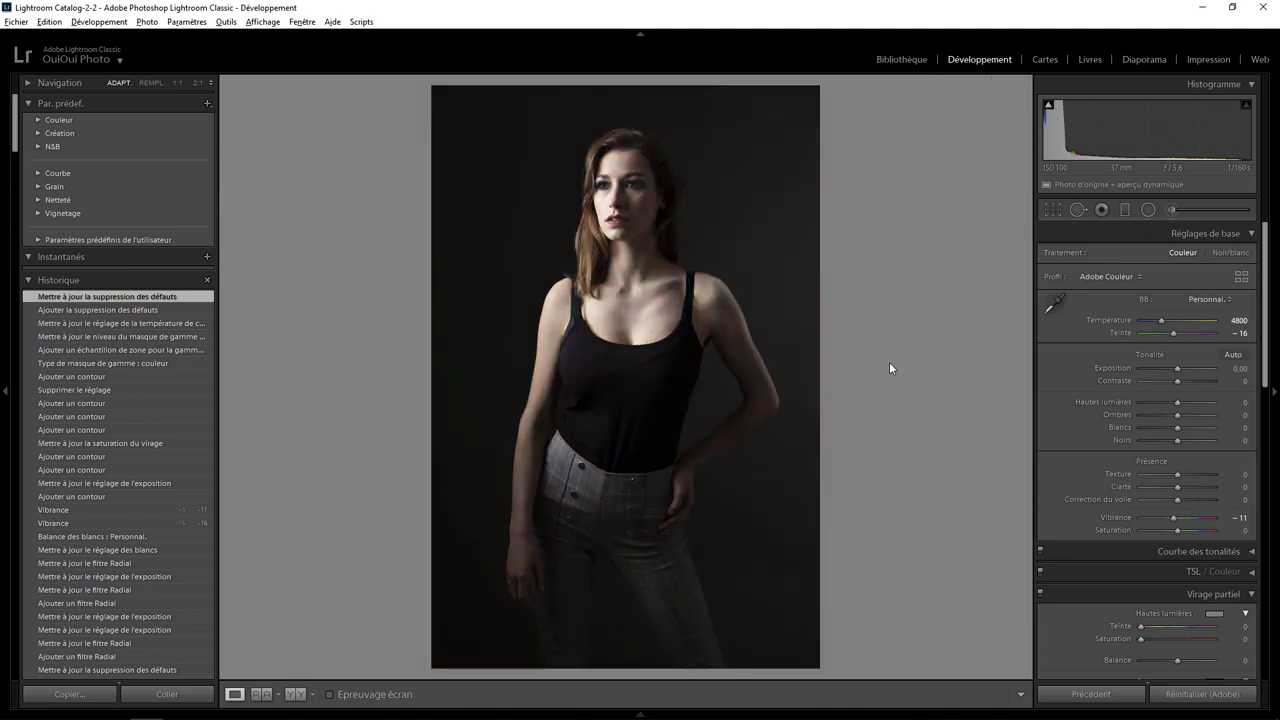
key("backslash")
key("backslash")
key("backslash")
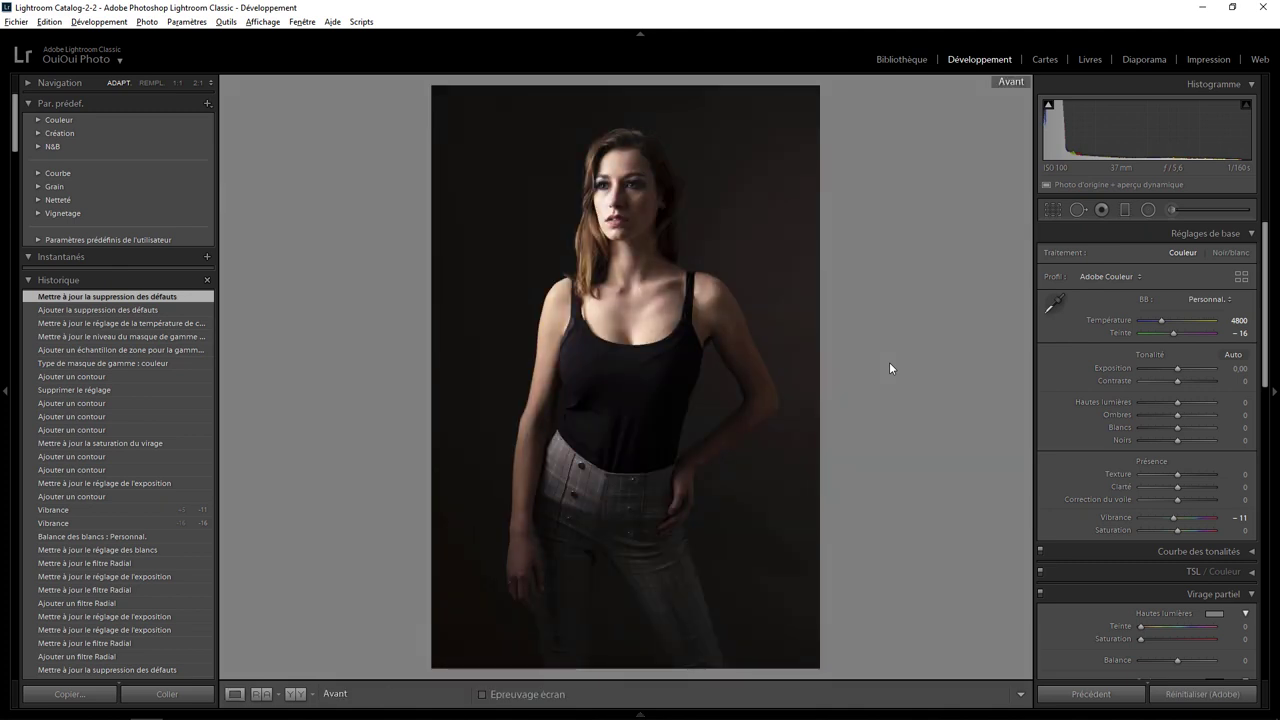
key("backslash")
key("backslash")
key("backslash")
key("backslash")
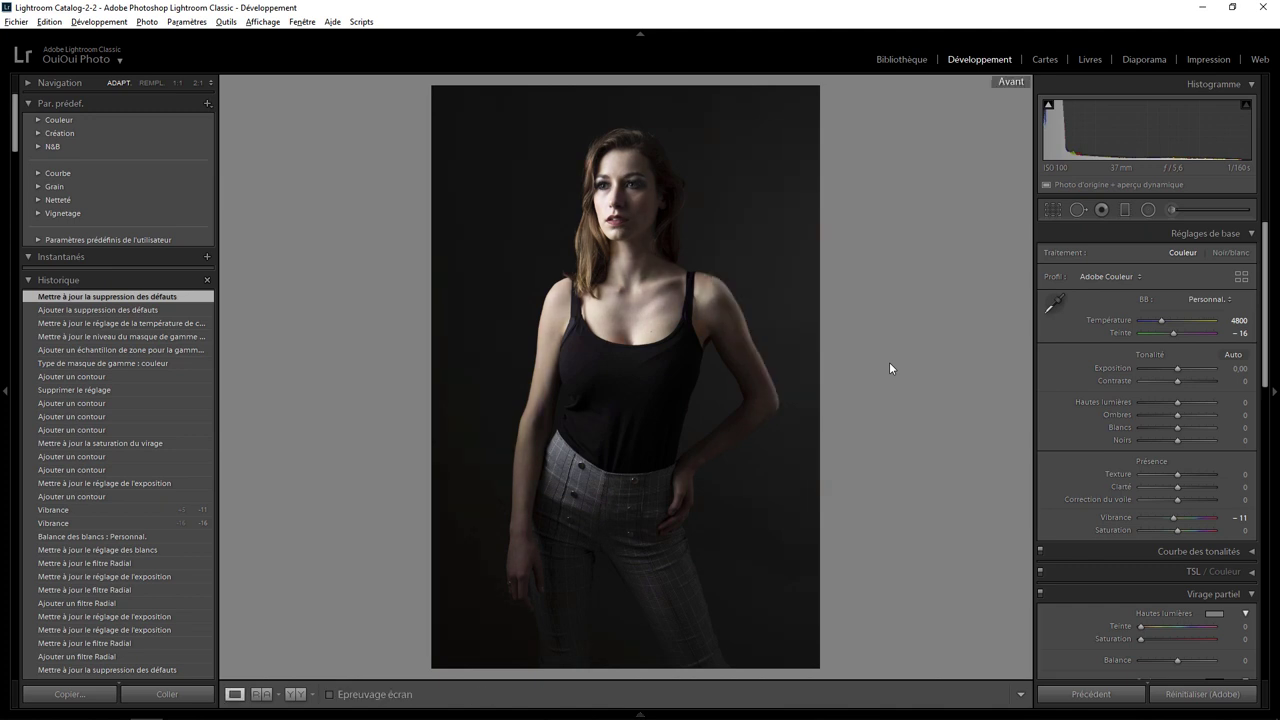
key("backslash")
- Zoom around the neckline looking for specks, settling on the chest at 1:1
left_click(686, 346)
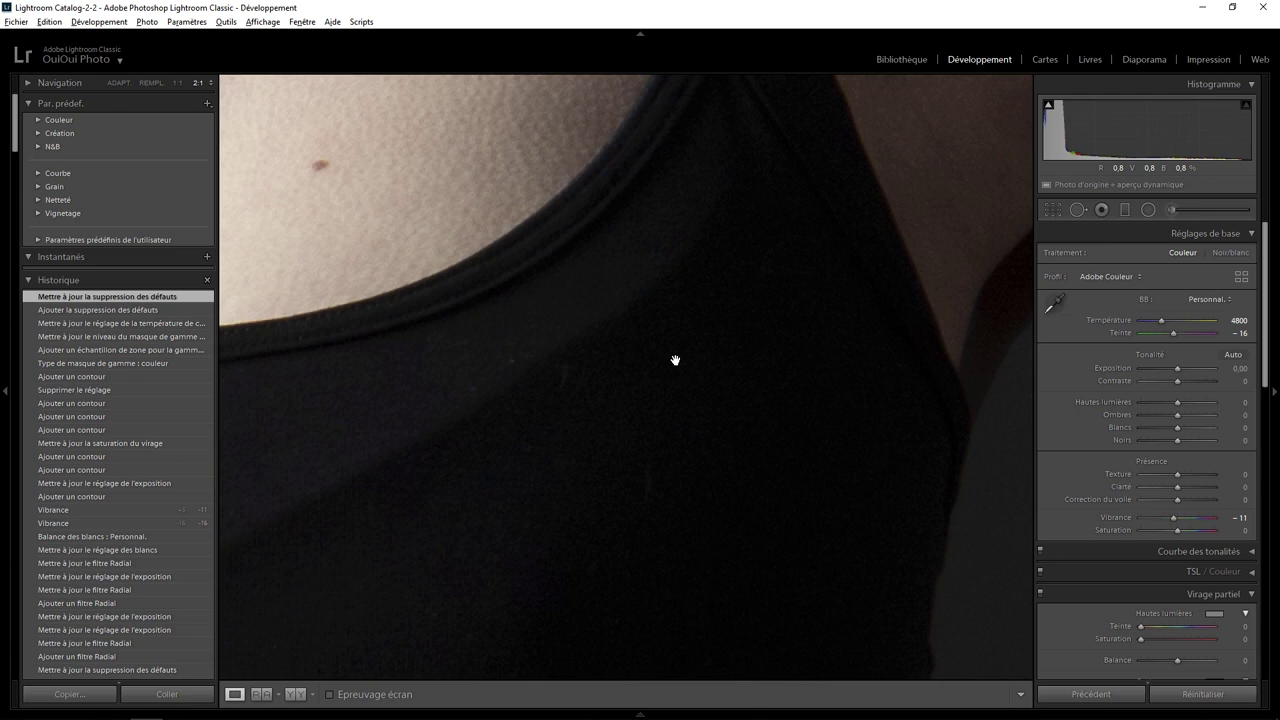
left_click_drag(593, 373, 746, 274)
left_click(607, 359)
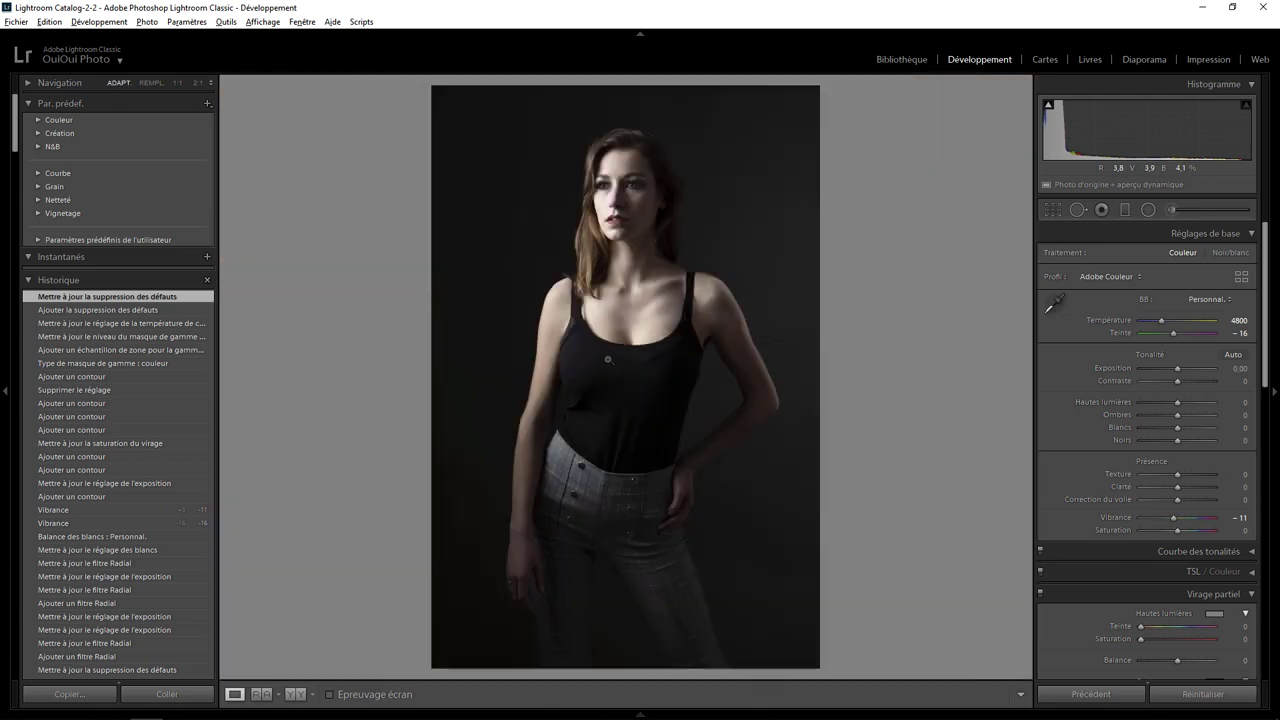
left_click(654, 362)
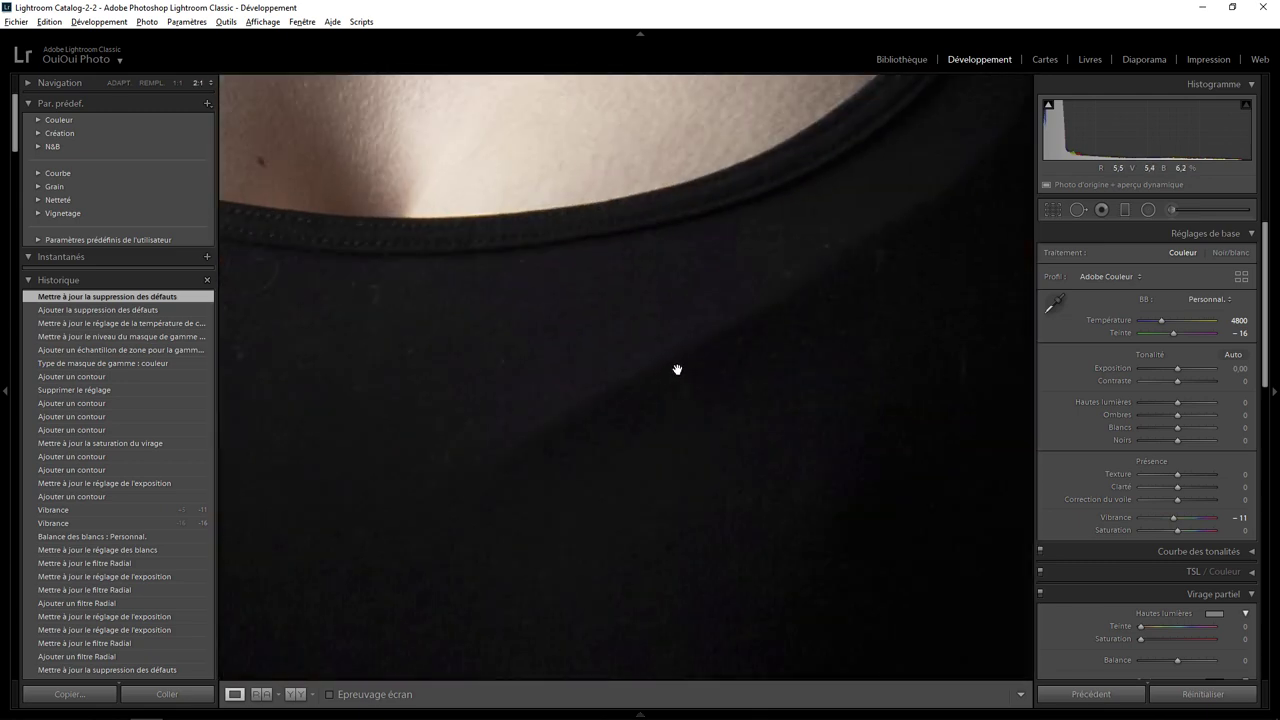
left_click(788, 331)
left_click(600, 354)
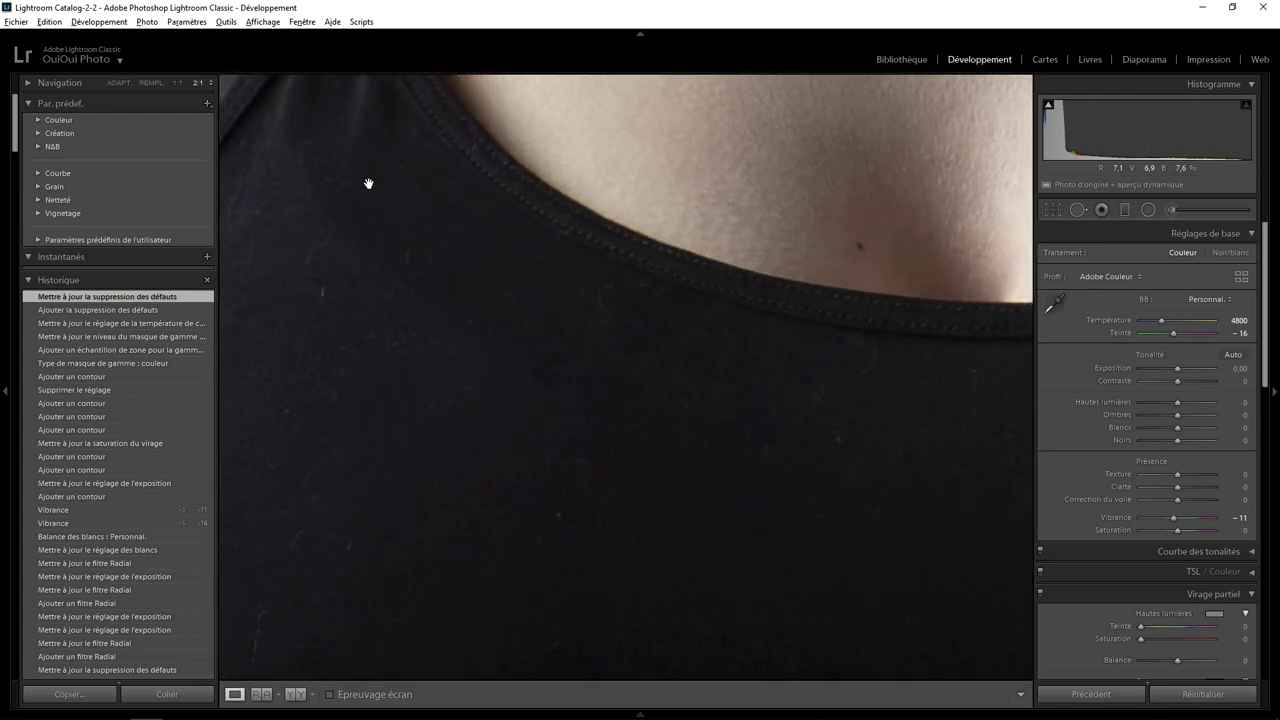
left_click(575, 363)
left_click(624, 434)
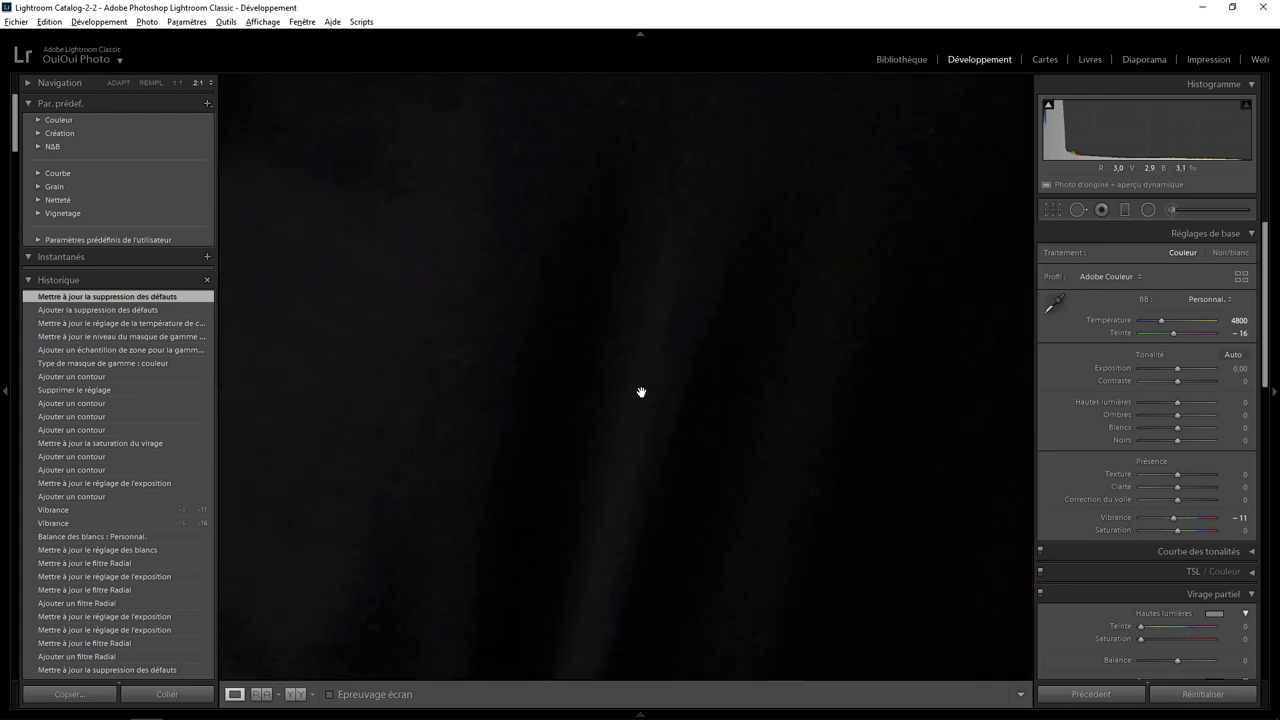
left_click(665, 472)
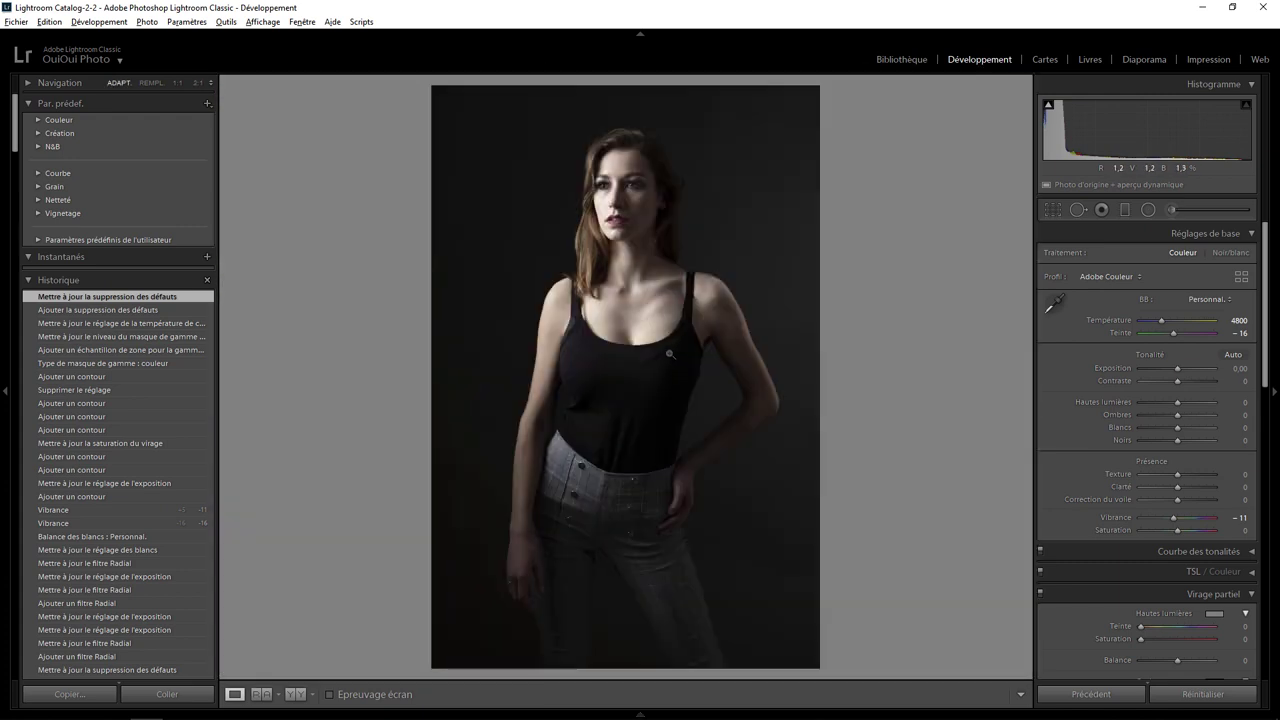
left_click(670, 354)
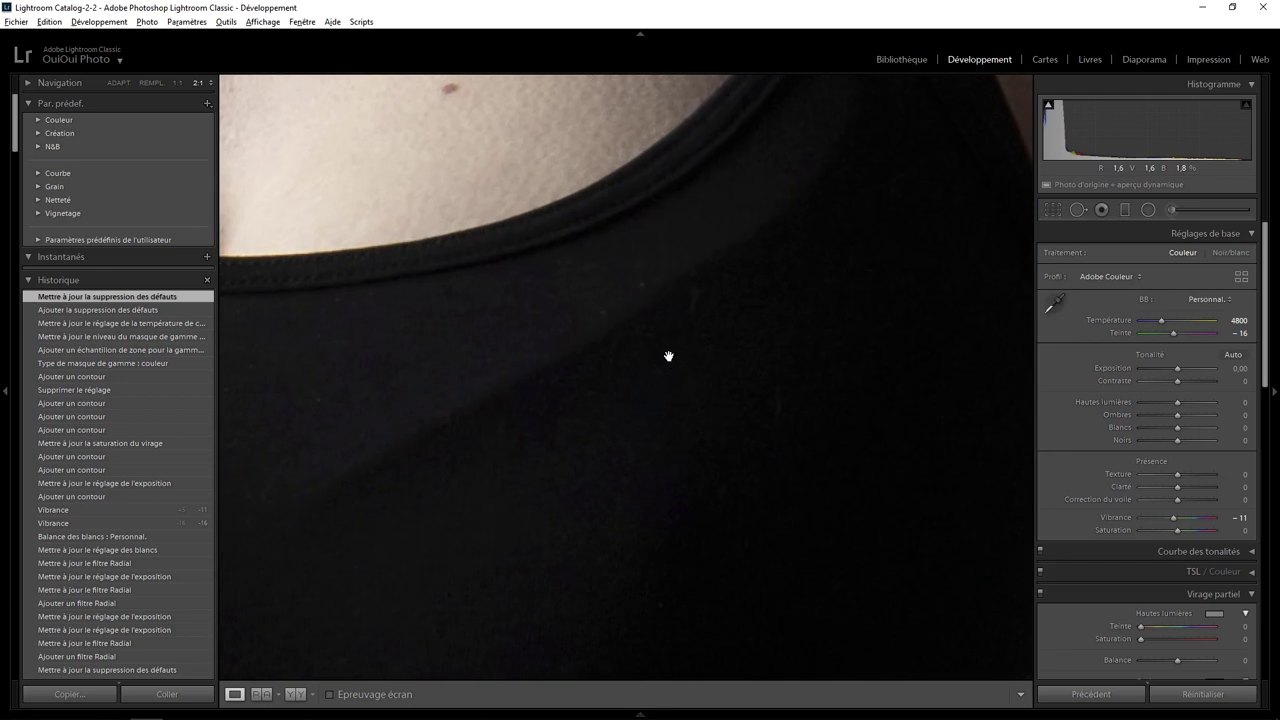
left_click(184, 82)
left_click(178, 82)
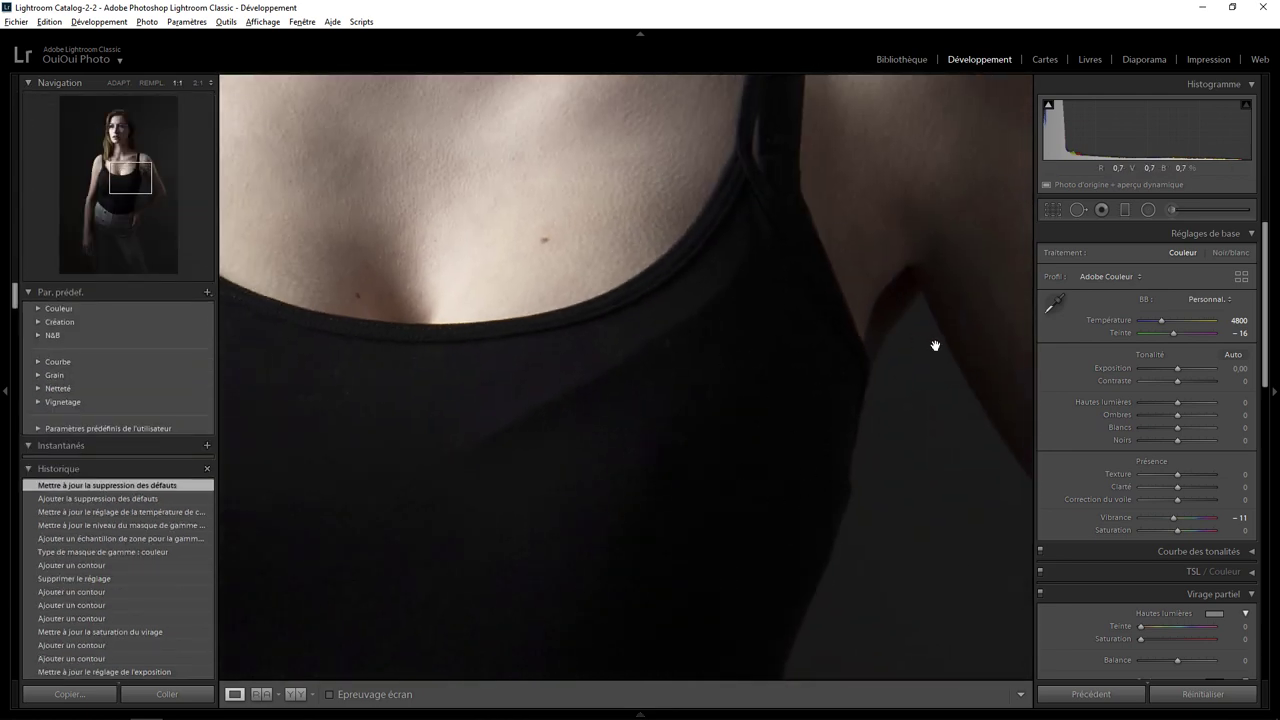
- Paint an enlarged heal stroke over the chest specks, sourcing from the fabric below
left_click(1077, 209)
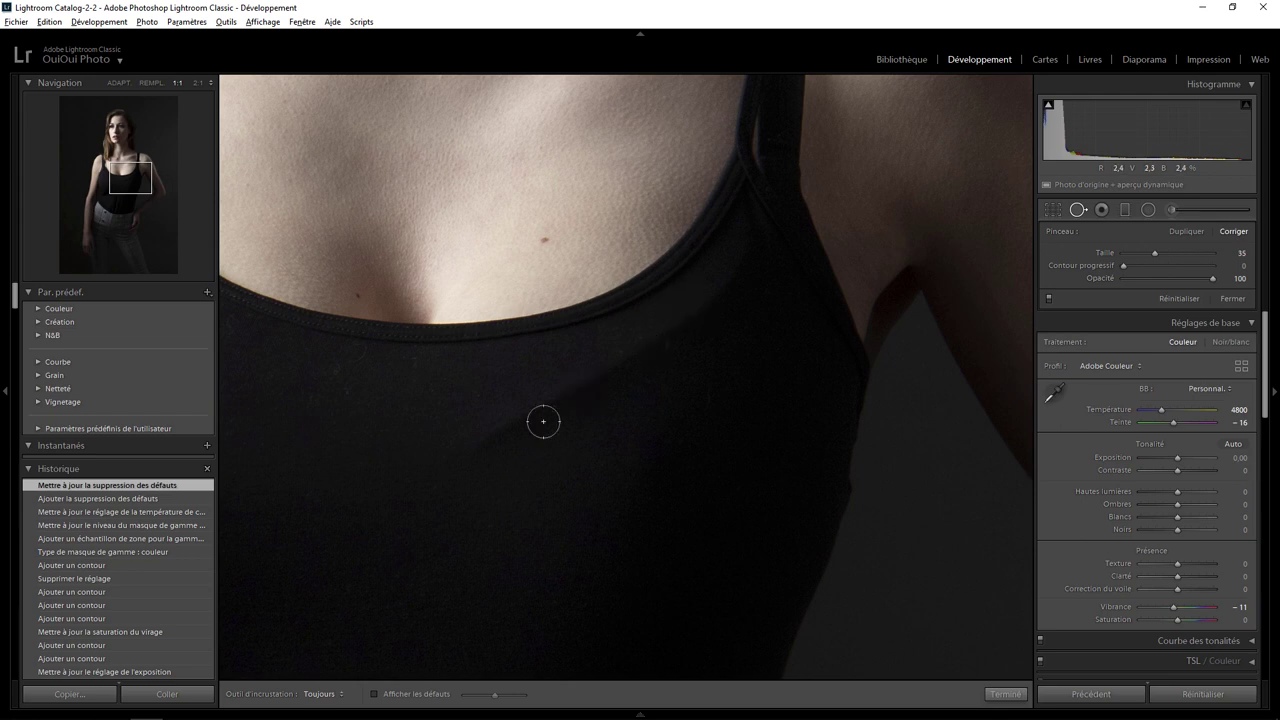
scroll(575, 452, "up", 3)
scroll(600, 445, "up", 3)
scroll(626, 446, "up", 3)
mouse_move(748, 270)
left_mouse_down()
mouse_move(669, 339)
mouse_move(478, 456)
left_mouse_up()
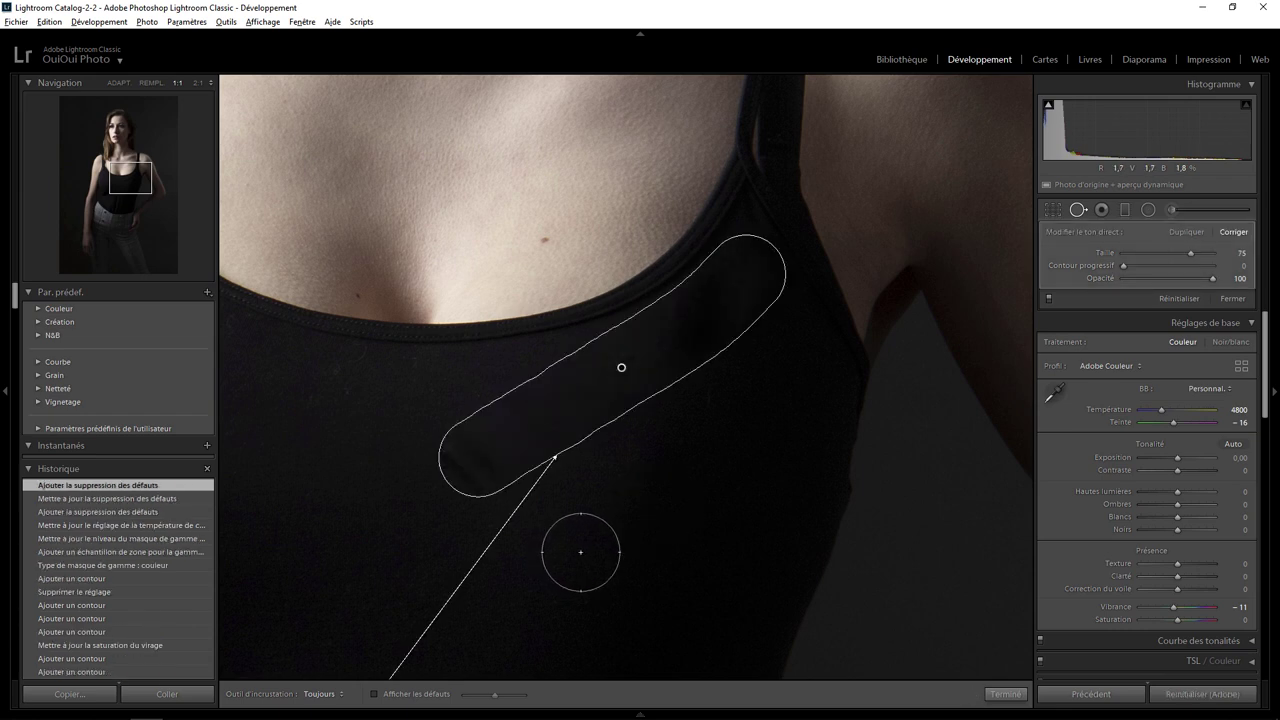
key("slash")
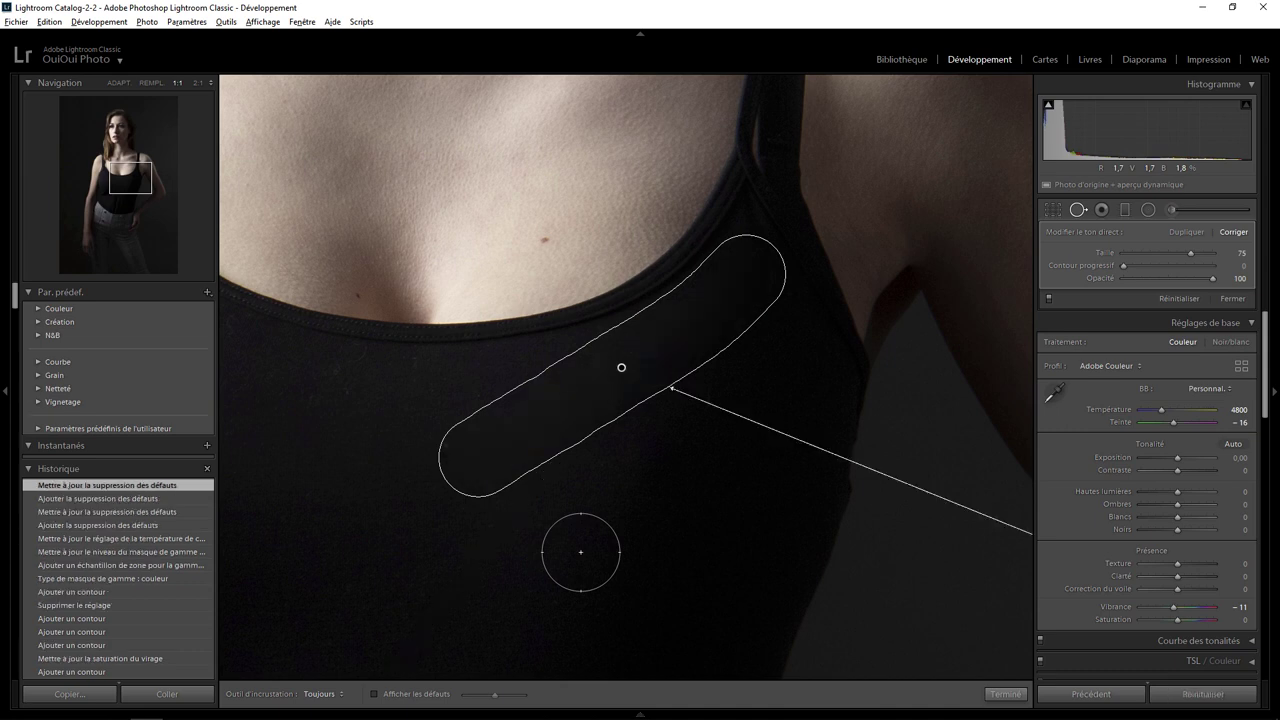
key("slash")
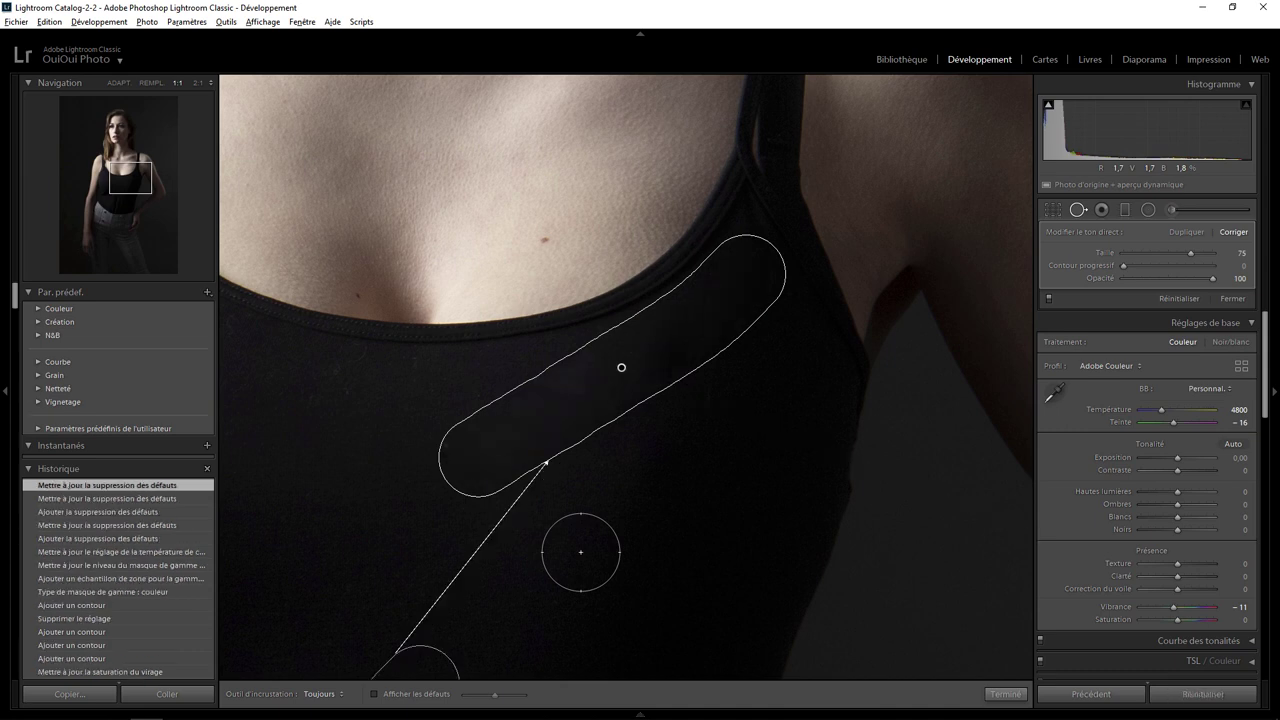
left_click_drag(424, 664, 757, 457)
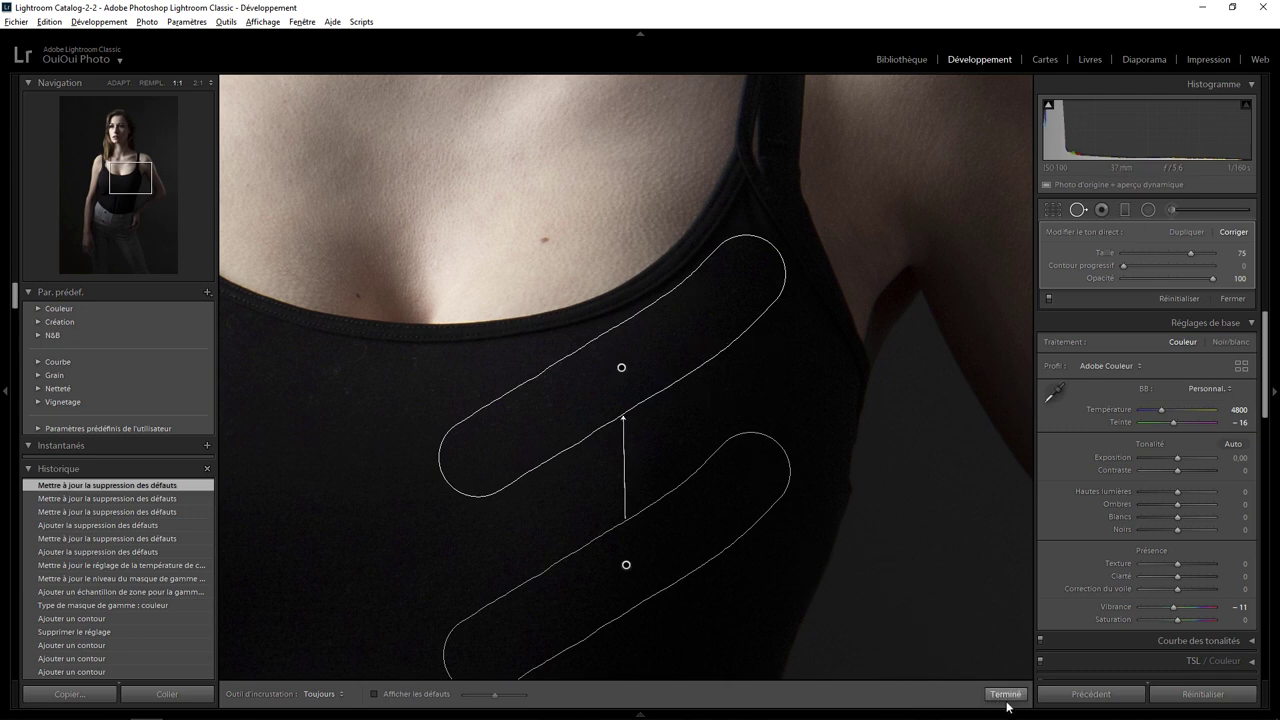
left_click(1005, 694)
left_click(721, 436)
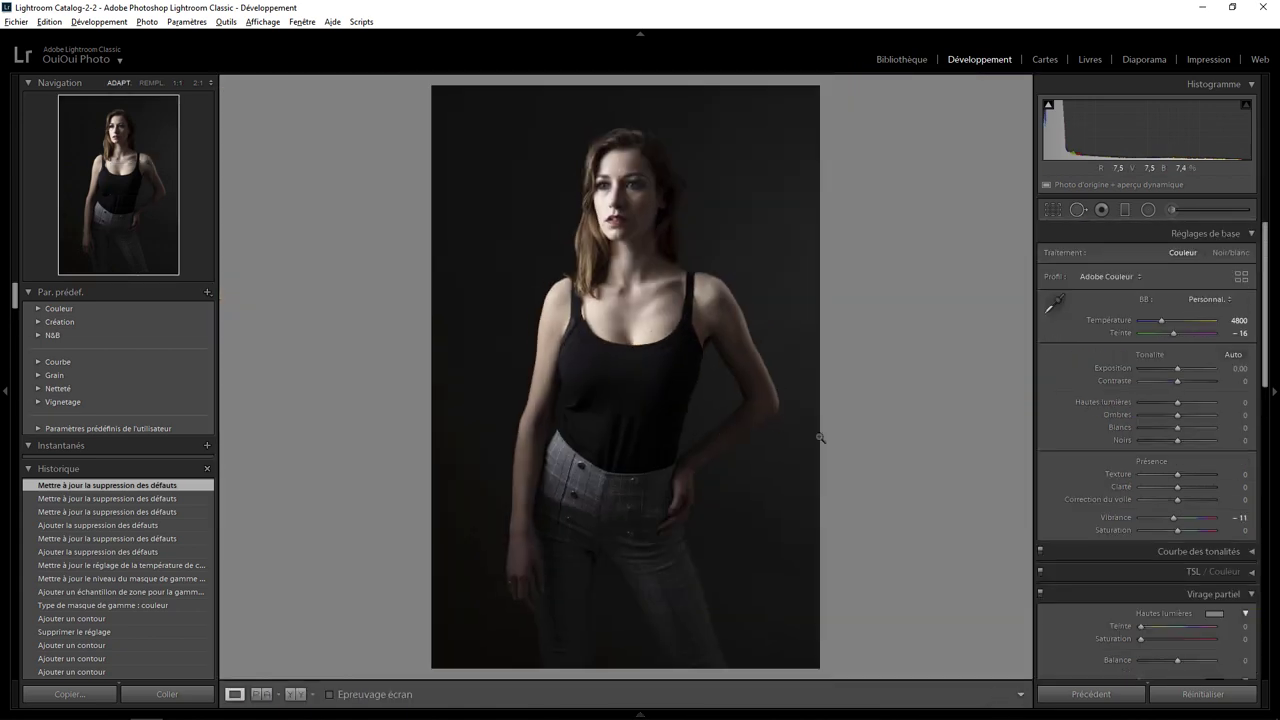
key("backslash")
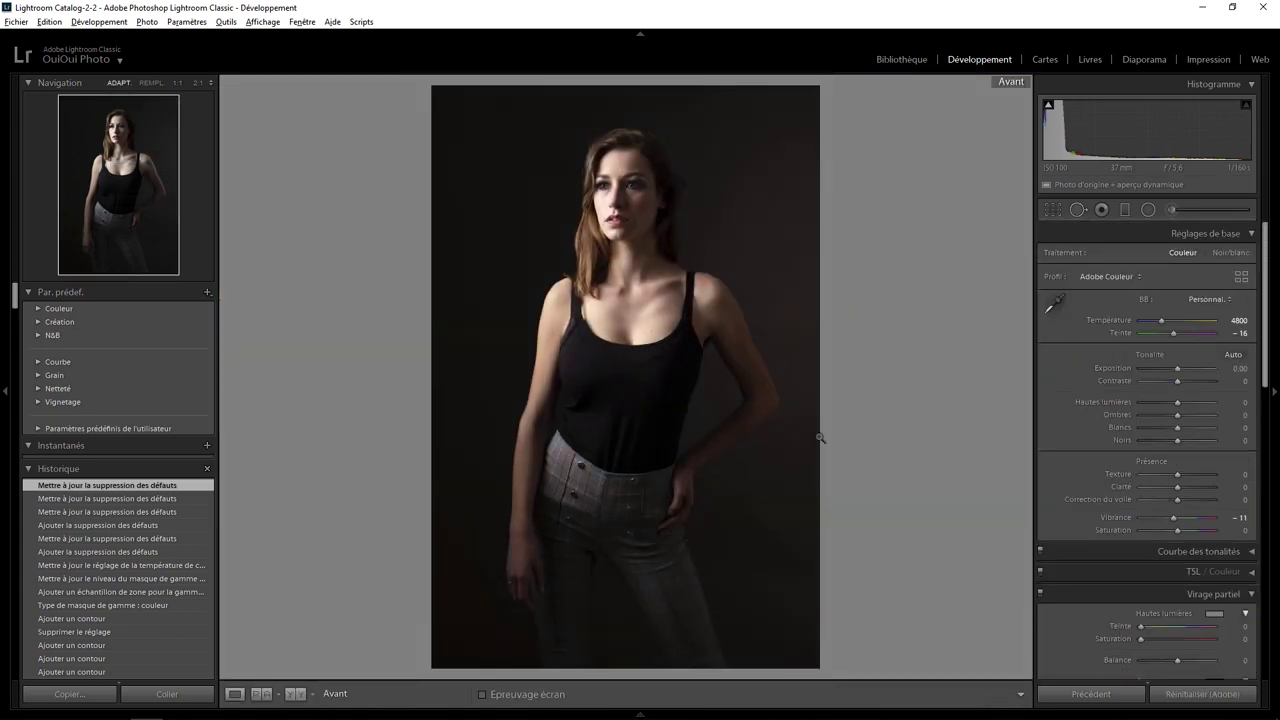
key("backslash")
key("backslash")
key("backslash")
key("backslash")
key("backslash")
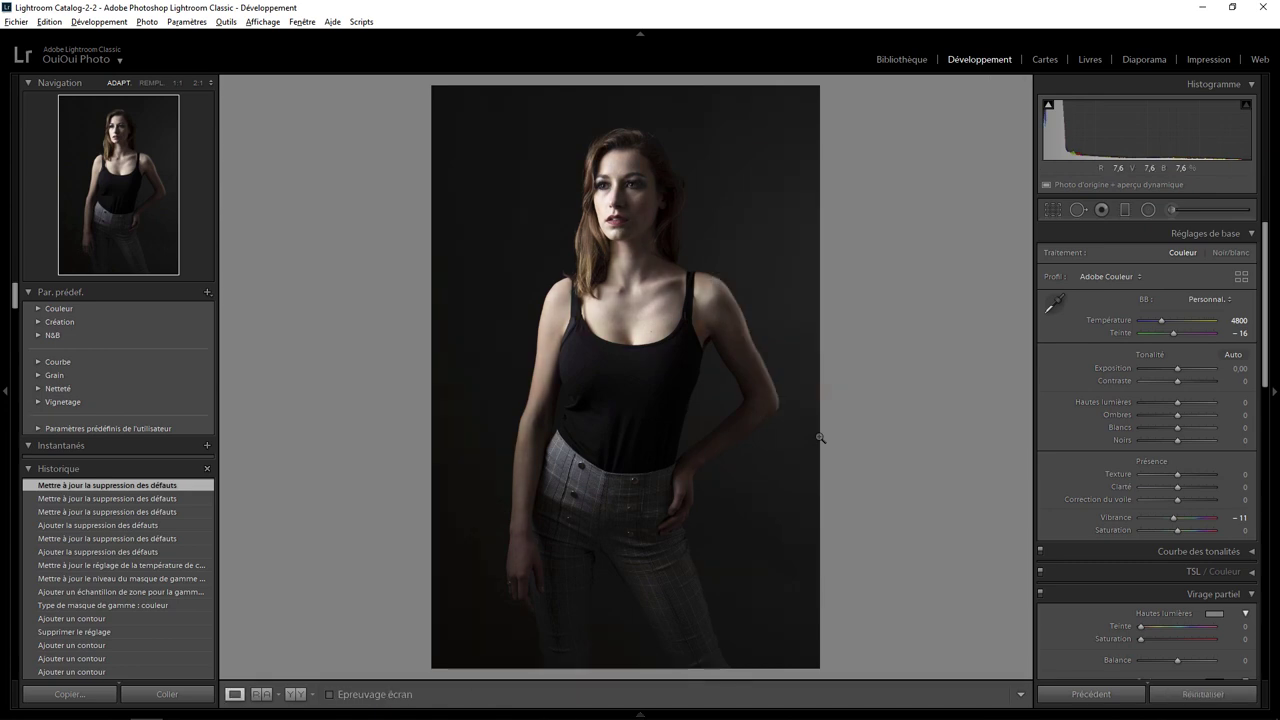